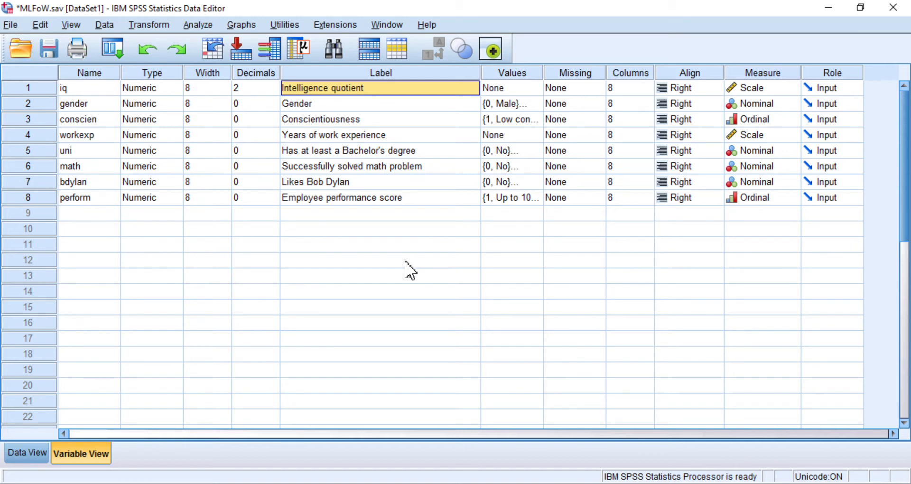
# Review the label of each variable in the dataset, from iq through perform
pyautogui.click(88, 92)
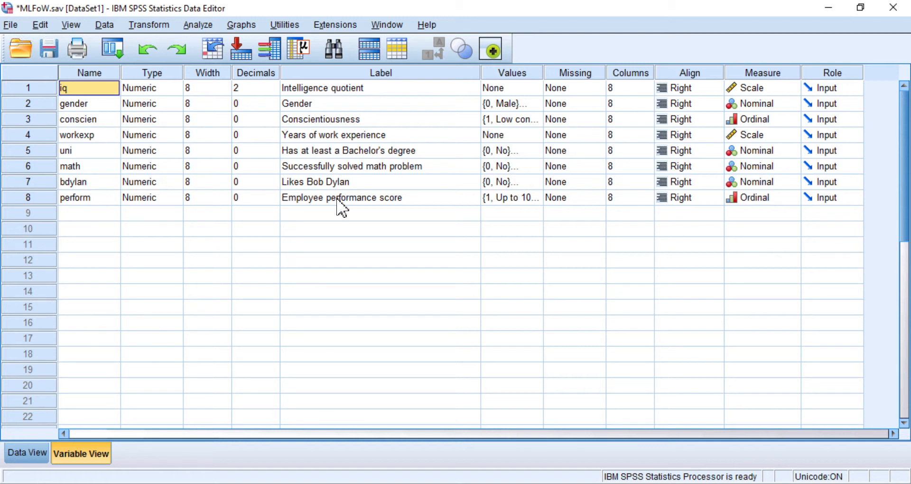
pyautogui.click(331, 93)
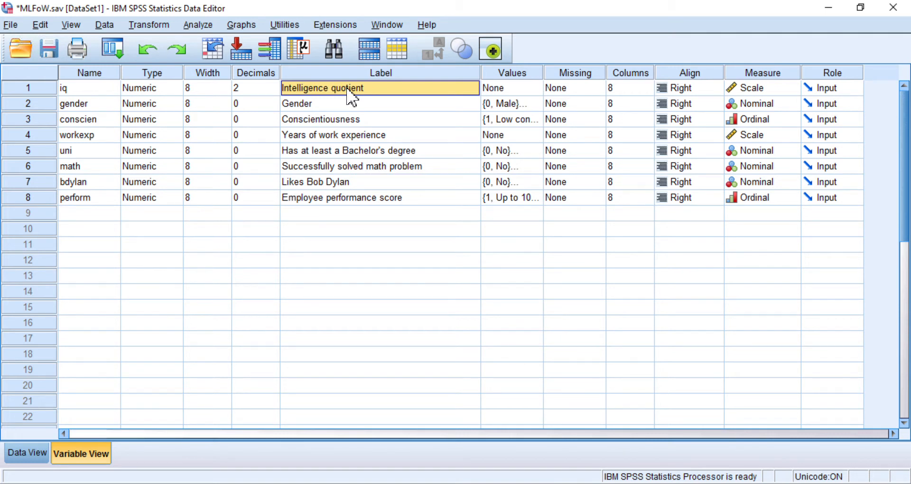
pyautogui.click(322, 101)
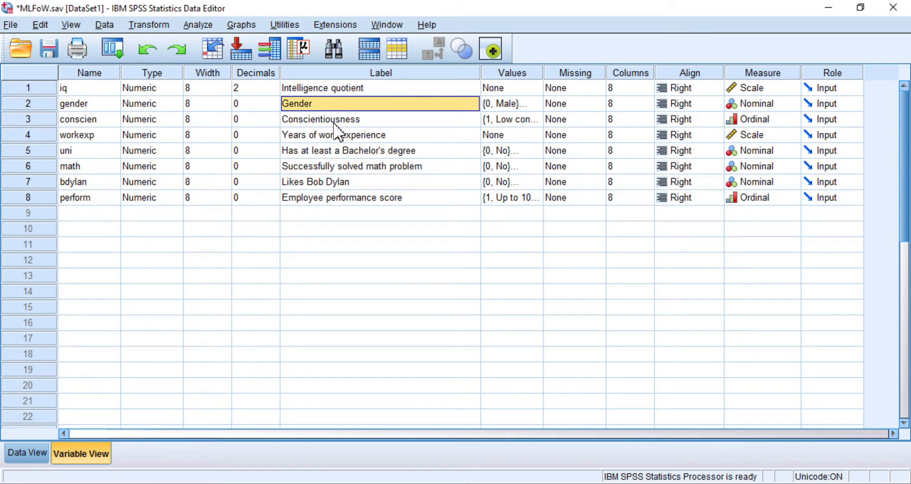
pyautogui.click(334, 124)
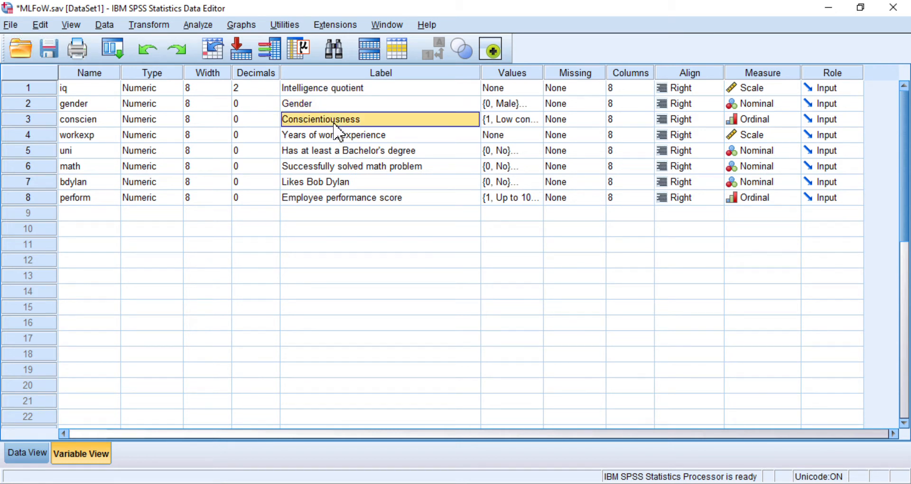
pyautogui.click(340, 139)
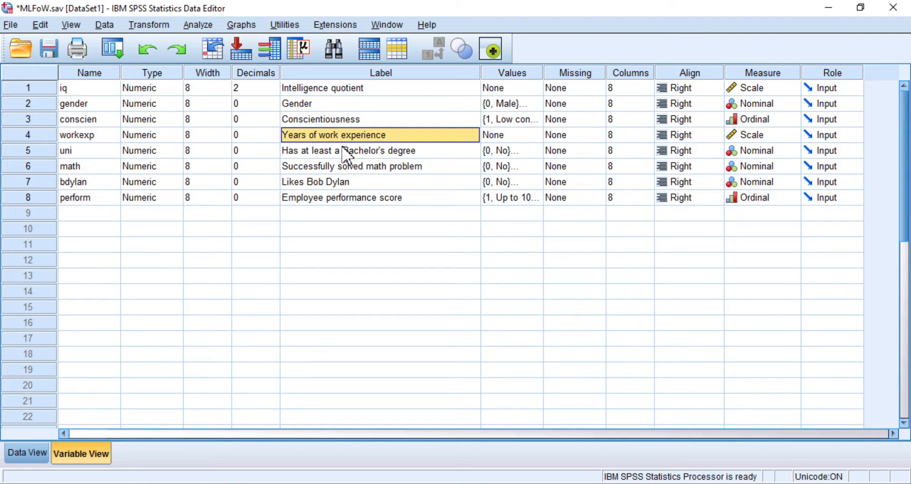
pyautogui.click(344, 150)
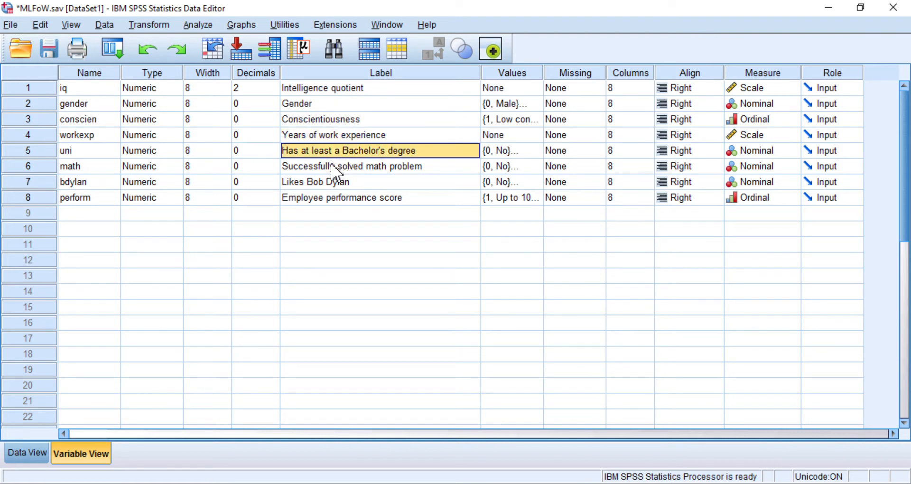
pyautogui.click(333, 164)
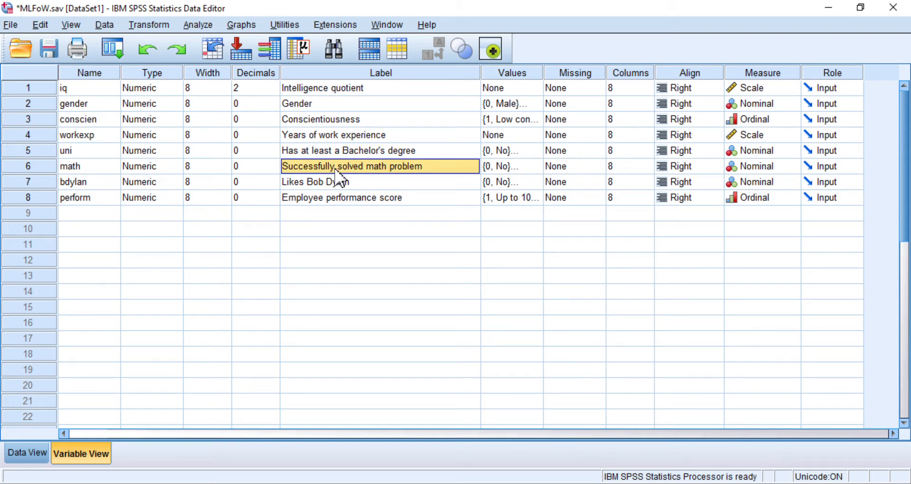
pyautogui.click(347, 185)
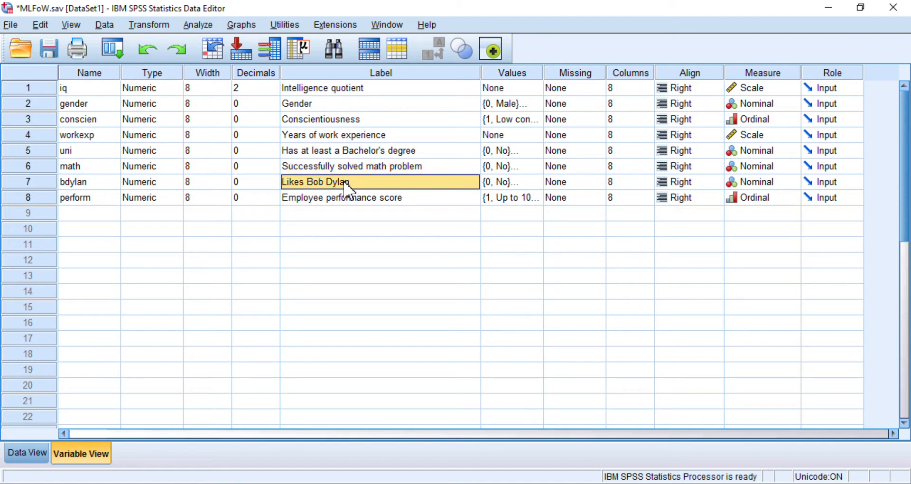
pyautogui.click(366, 199)
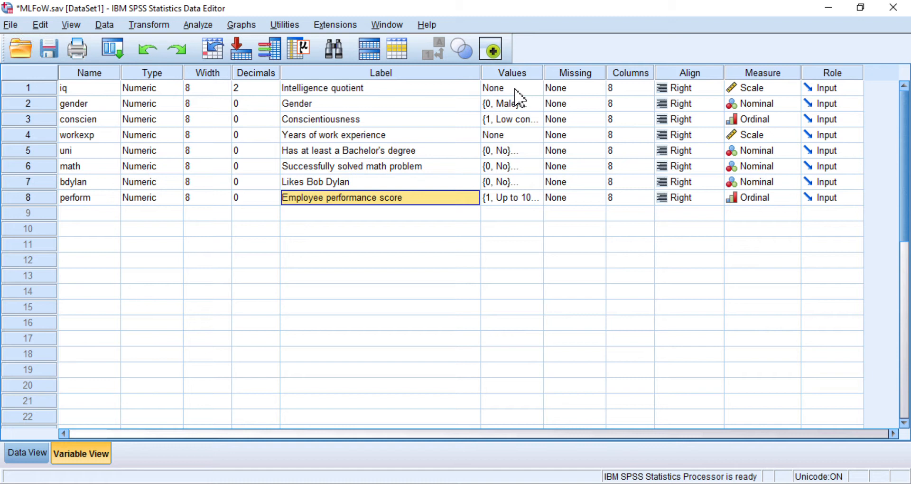
# Inspect the value labels of the intelligence quotient and gender variables without changing them
pyautogui.click(362, 91)
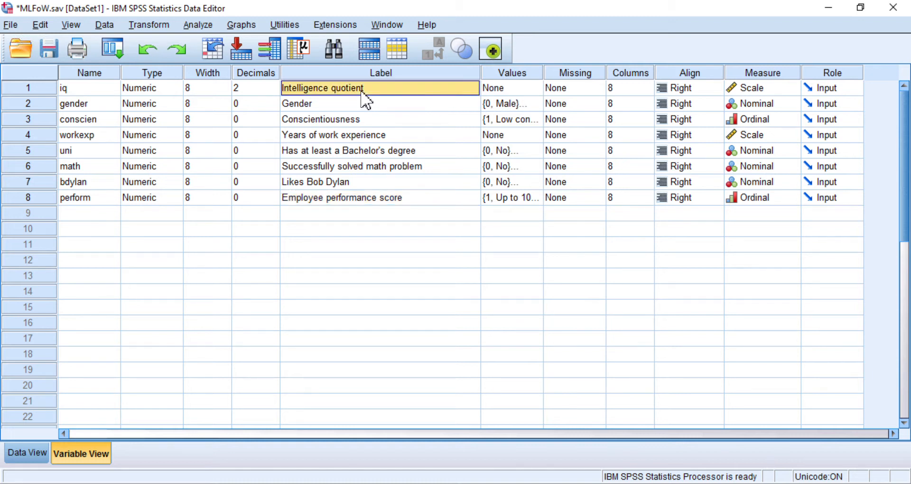
pyautogui.doubleClick(536, 89)
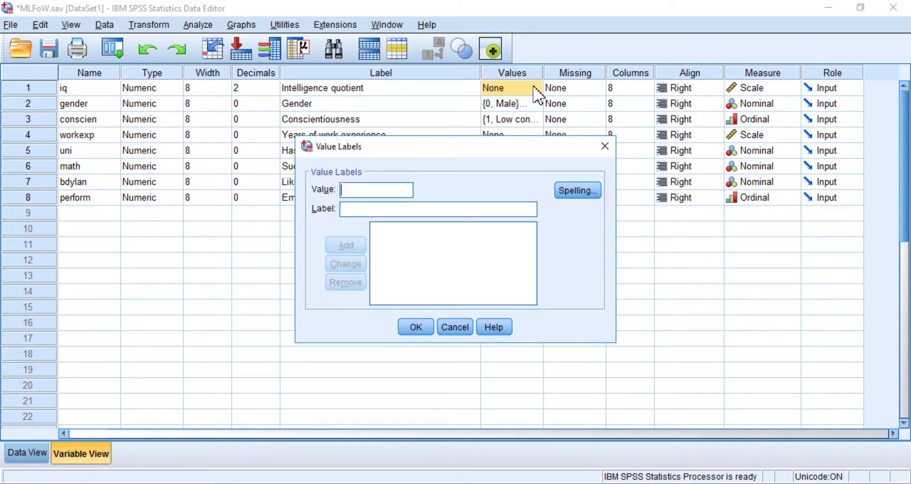
pyautogui.click(457, 327)
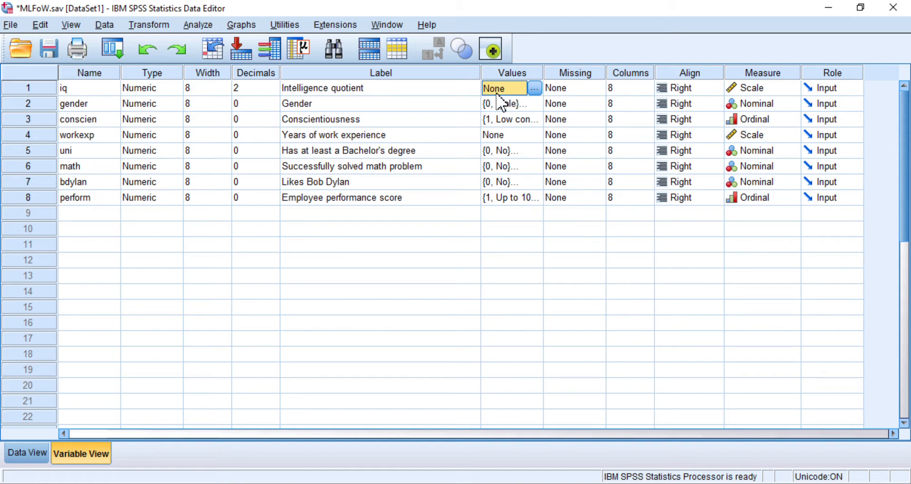
pyautogui.click(376, 108)
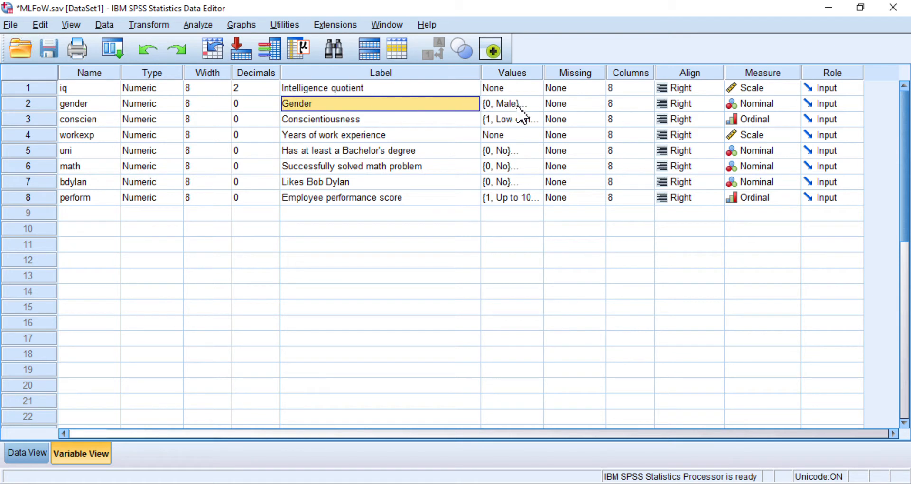
pyautogui.click(534, 104)
pyautogui.click(534, 103)
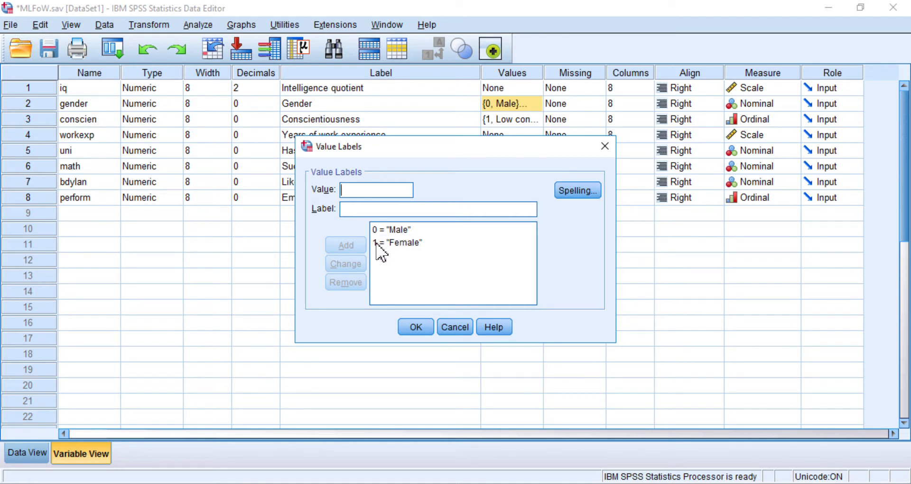
pyautogui.click(455, 329)
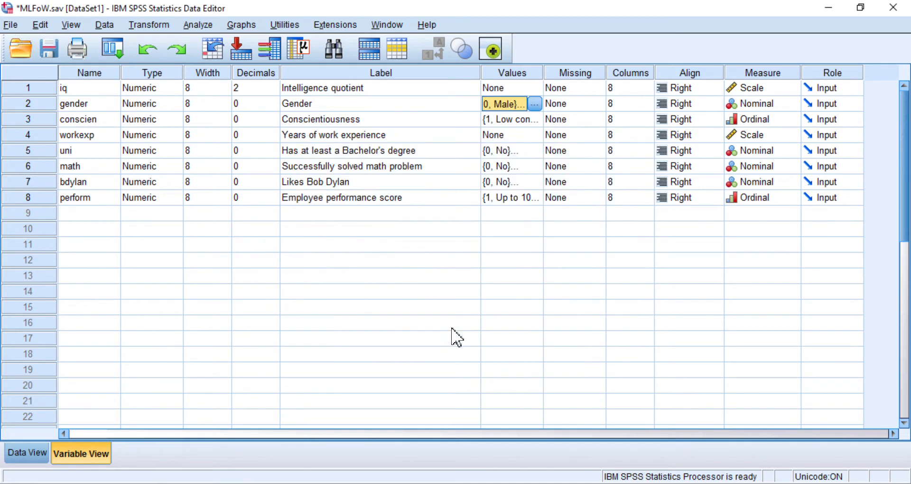
# Inspect the value labels of the conscientiousness and years of work experience variables without changing them
pyautogui.click(347, 122)
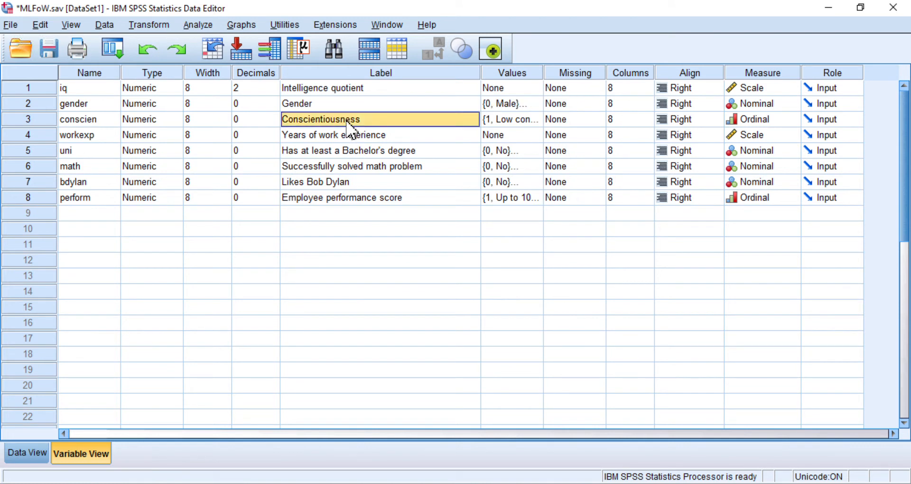
pyautogui.click(535, 120)
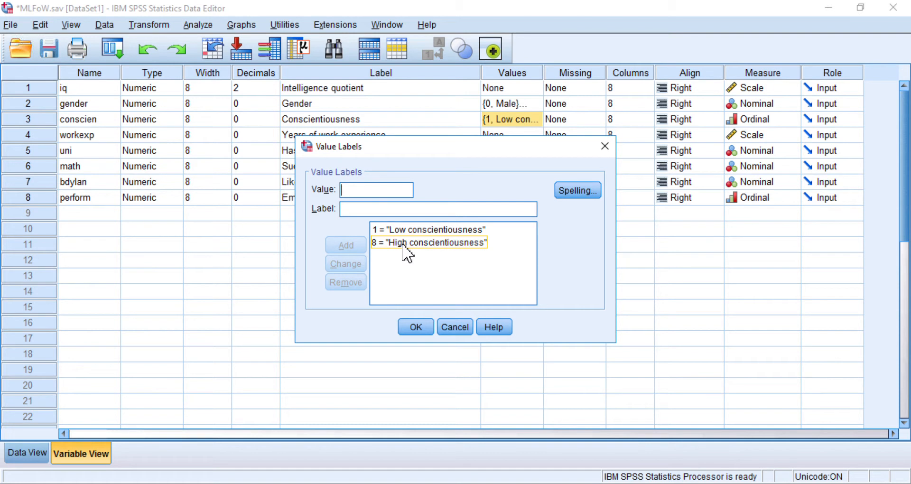
pyautogui.click(452, 330)
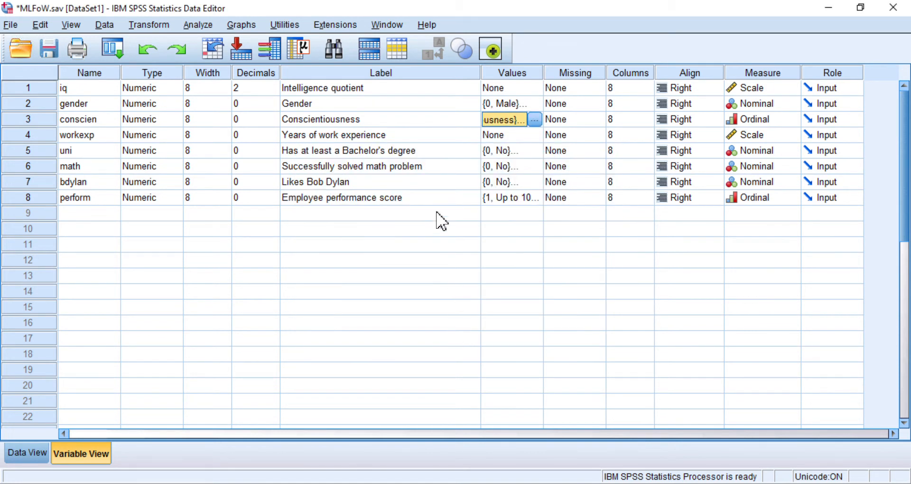
pyautogui.click(358, 137)
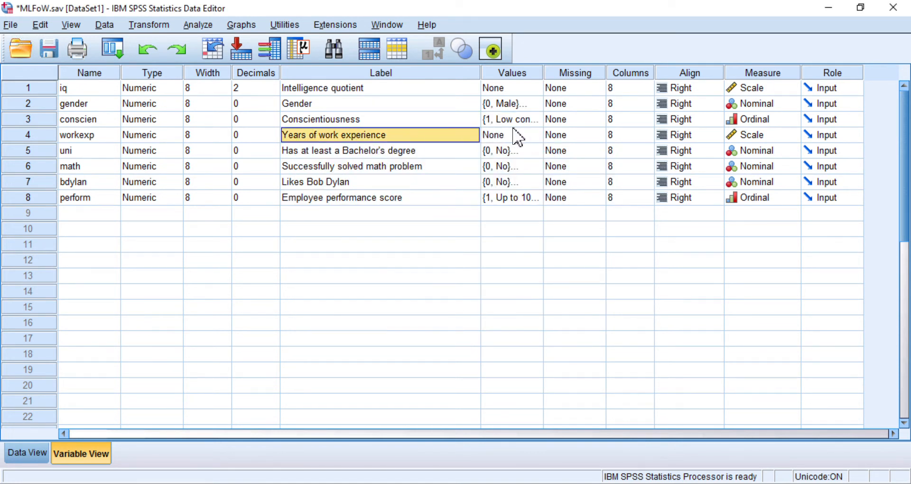
pyautogui.click(536, 138)
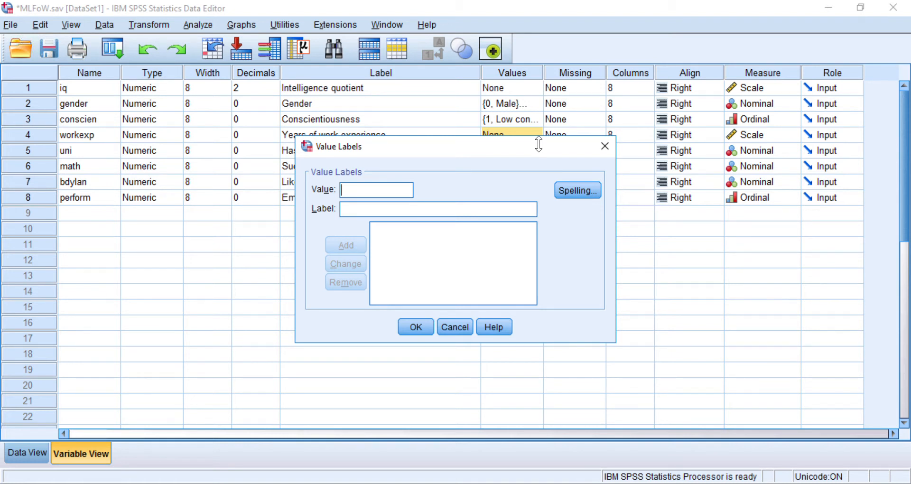
pyautogui.click(456, 328)
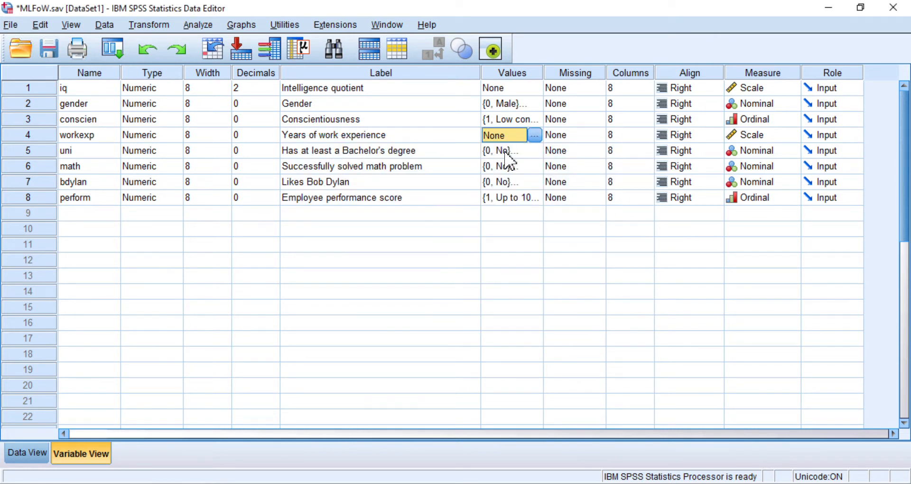
# Check the value labels coded for the uni, math and bdylan variables, leaving each unchanged
pyautogui.click(534, 136)
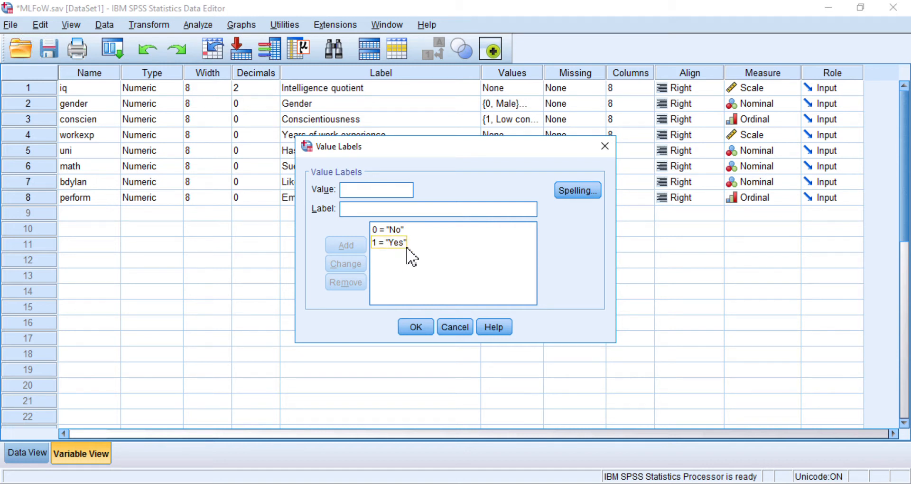
pyautogui.click(454, 327)
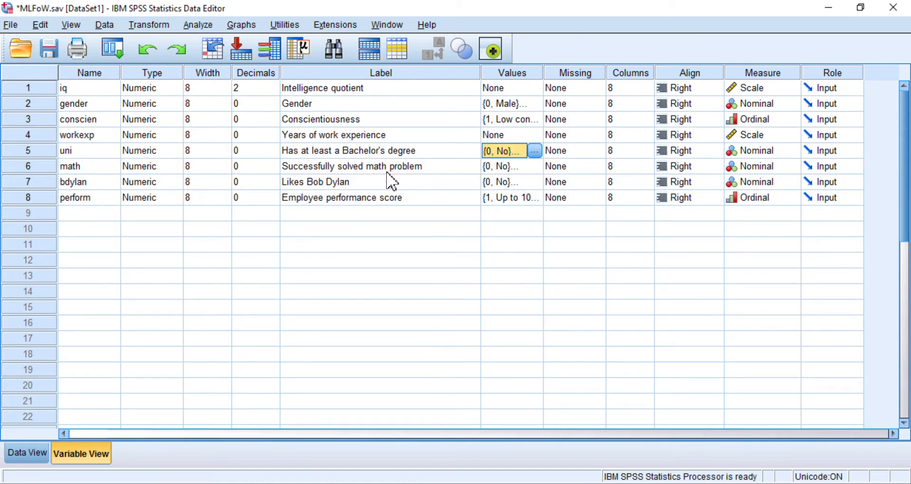
pyautogui.click(534, 168)
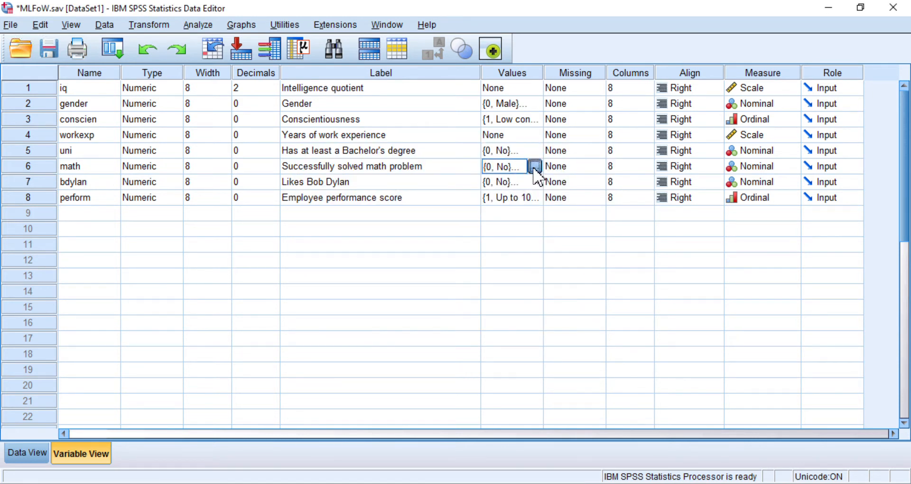
pyautogui.click(534, 167)
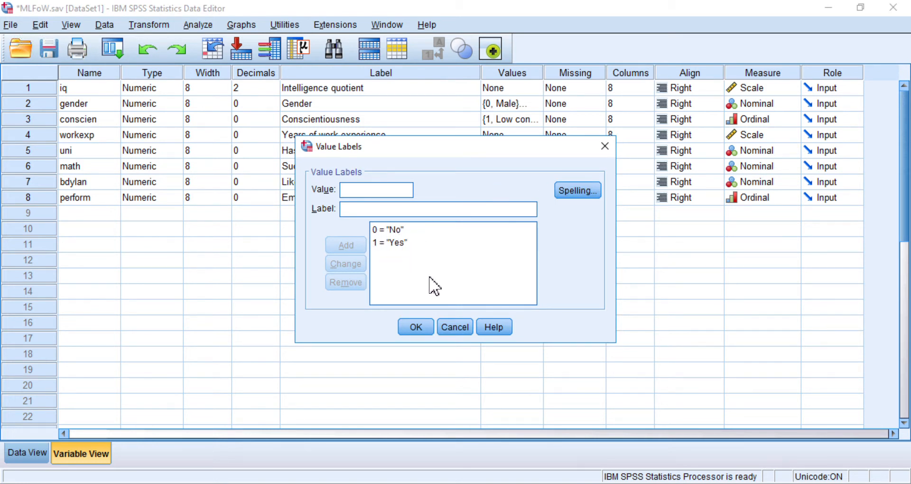
pyautogui.click(455, 328)
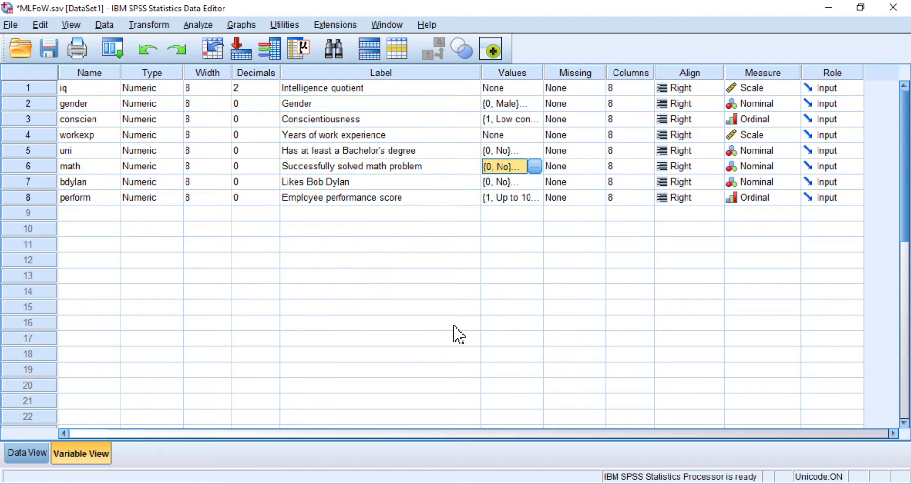
pyautogui.doubleClick(535, 186)
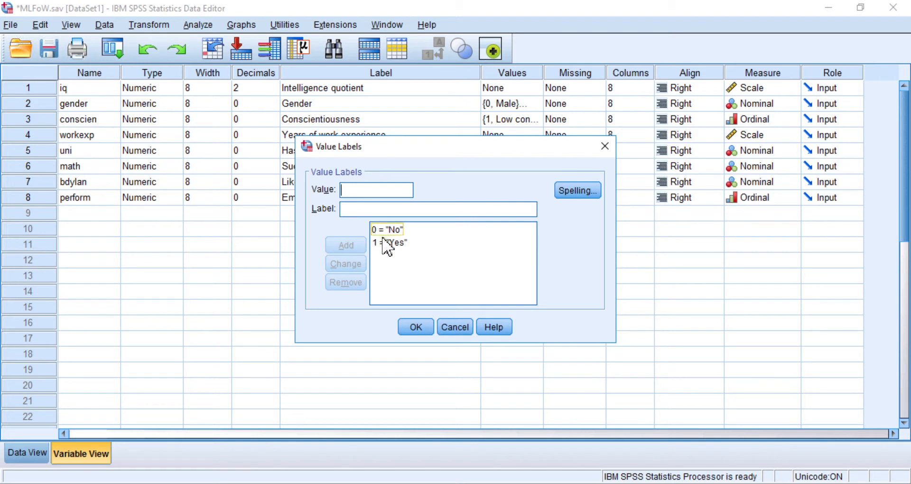
pyautogui.click(456, 328)
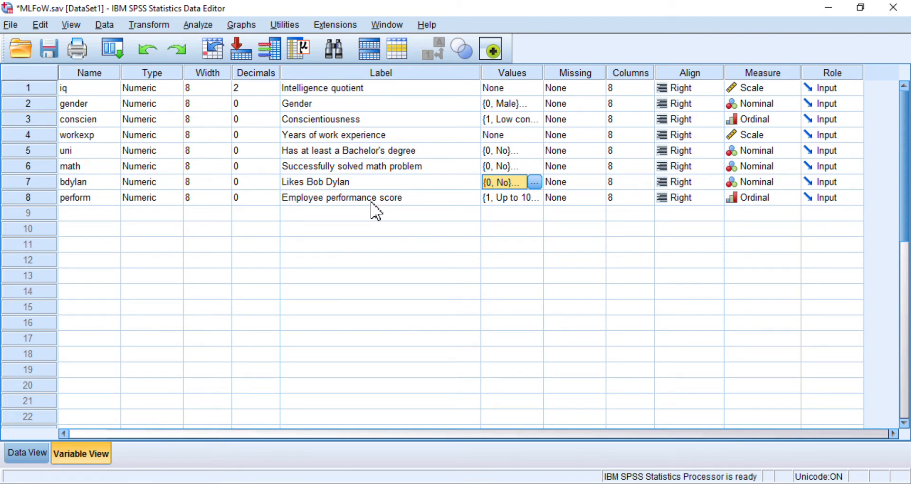
# Examine the full list of percentile value labels for the employee performance score, leaving them unchanged
pyautogui.click(535, 198)
pyautogui.click(535, 198)
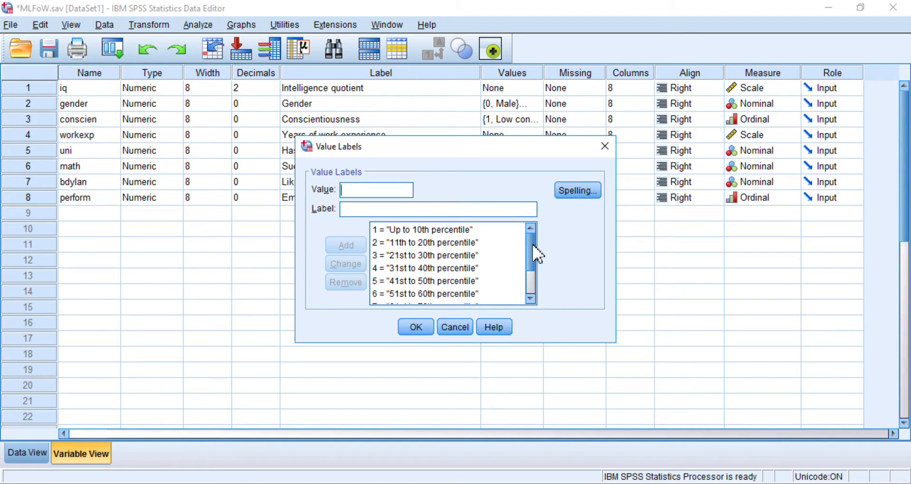
pyautogui.moveTo(536, 257); pyautogui.dragTo(533, 238)
pyautogui.click(378, 231)
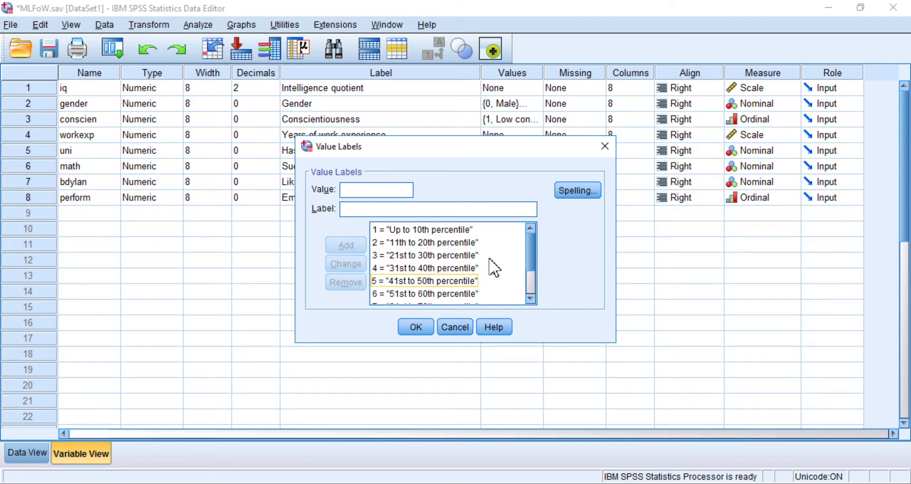
pyautogui.click(533, 284)
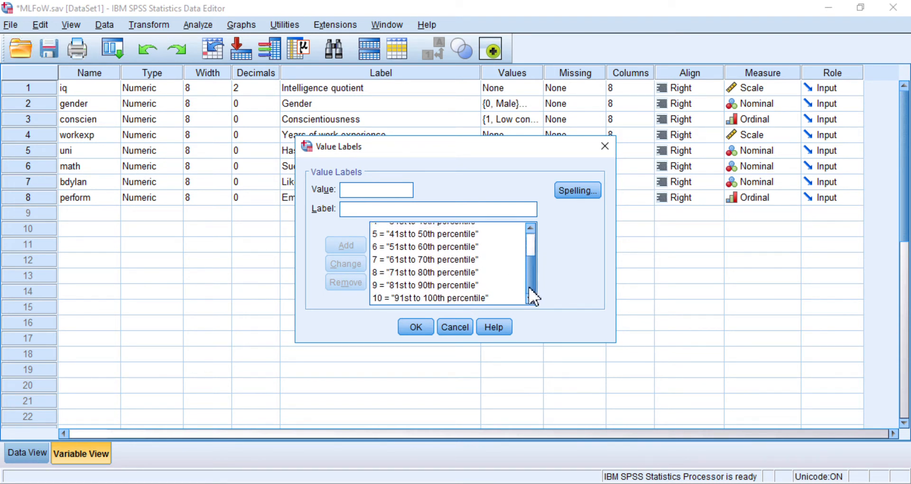
pyautogui.click(403, 298)
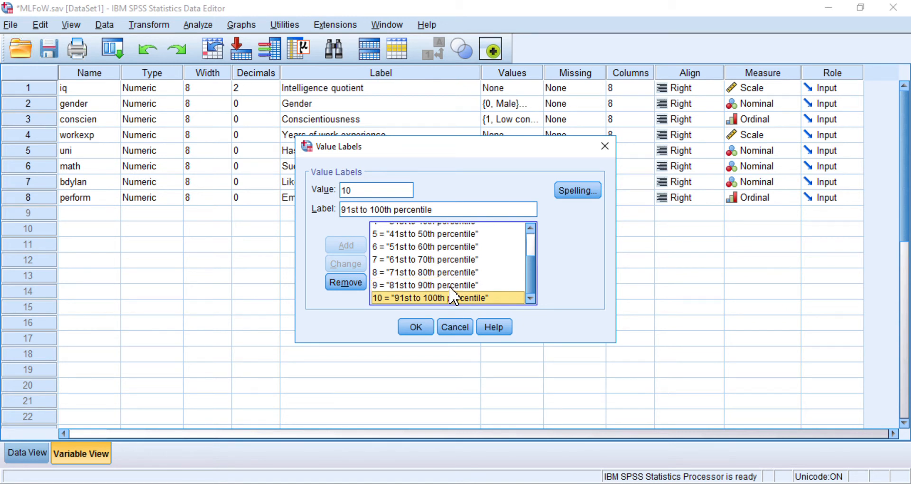
pyautogui.click(453, 326)
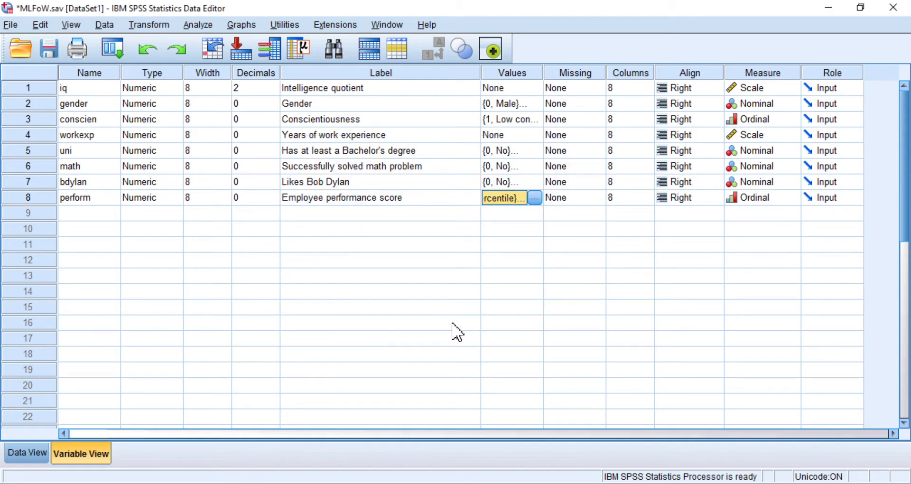
pyautogui.click(361, 199)
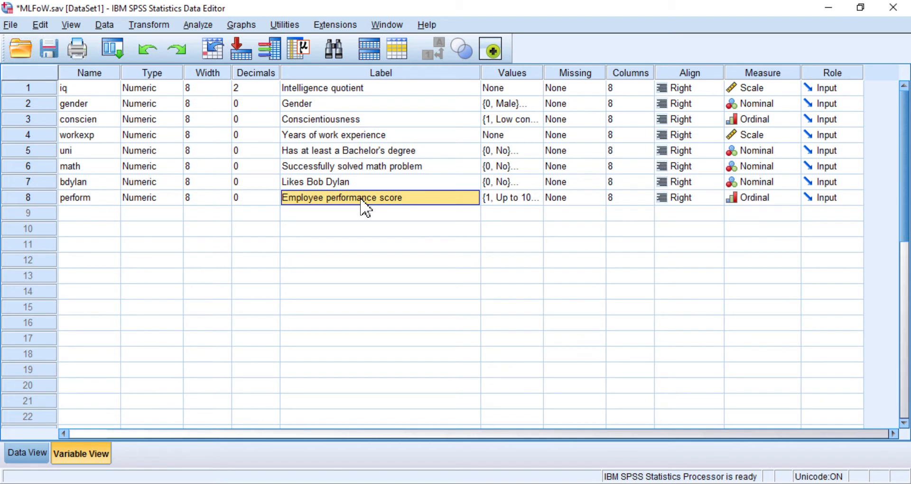
pyautogui.click(340, 89)
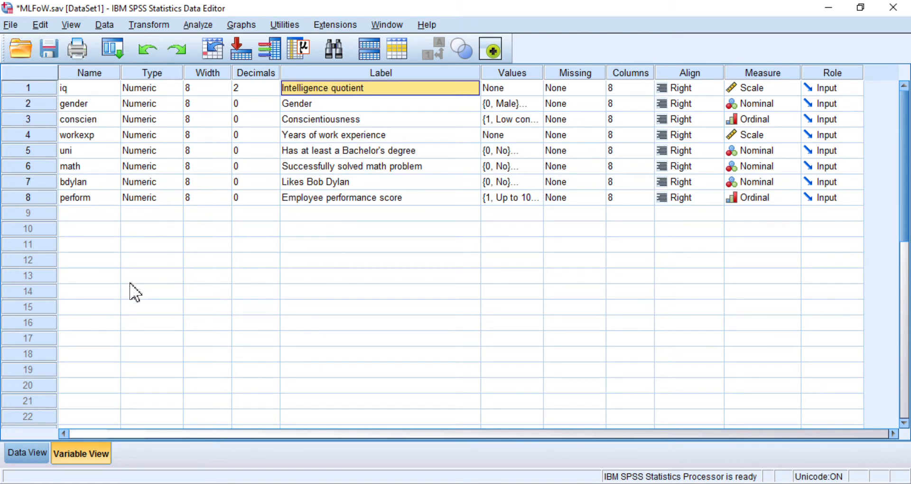
# Look through the dataset's case records, checking the uni, math, bdylan and perform columns down to about case 100
pyautogui.click(28, 454)
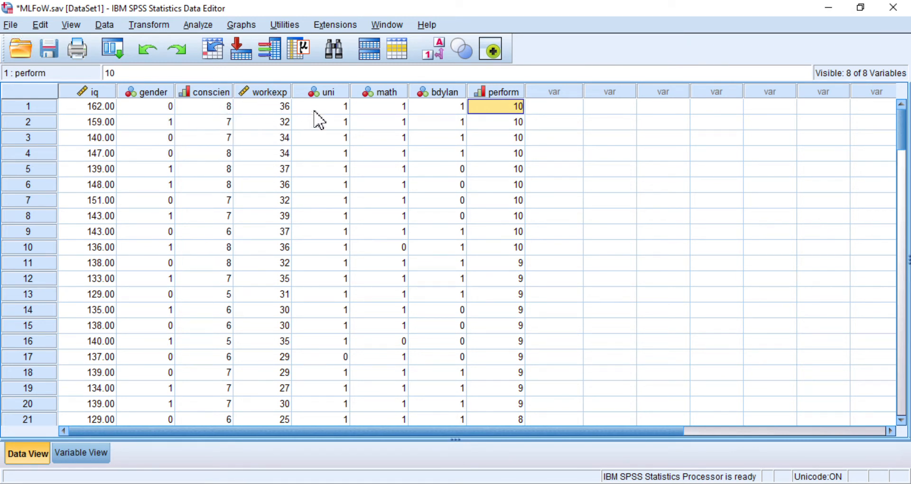
pyautogui.moveTo(331, 99)
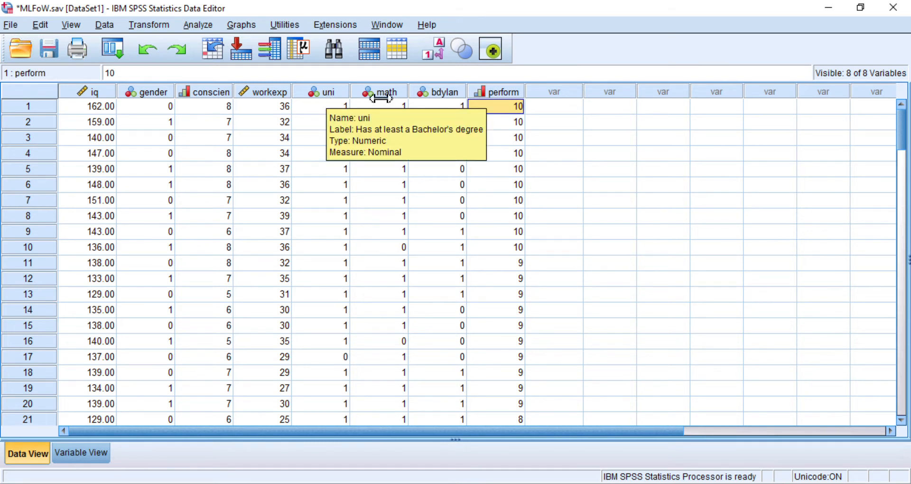
pyautogui.moveTo(386, 96)
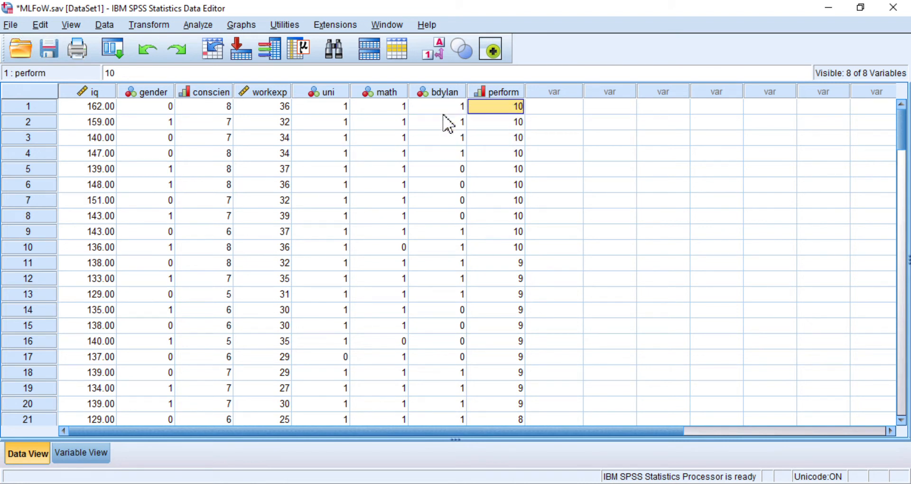
pyautogui.moveTo(482, 96)
pyautogui.scroll(-6, 575, 258)
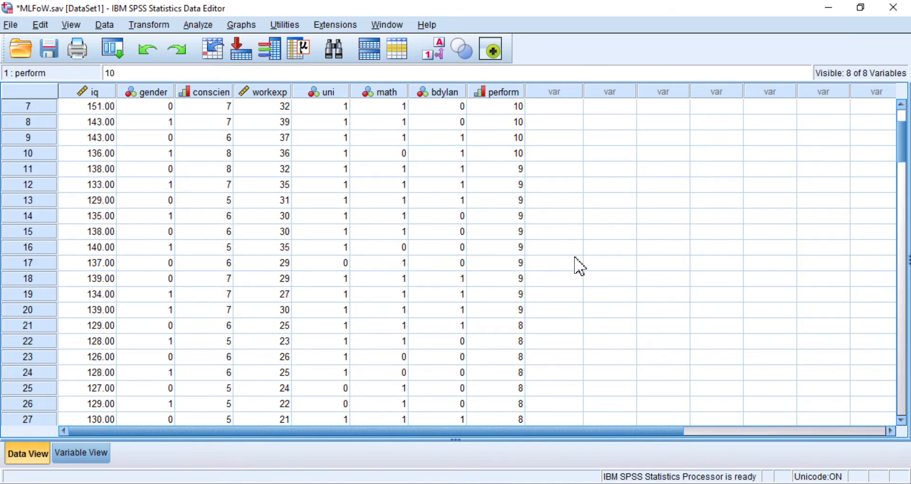
pyautogui.scroll(-17, 575, 258)
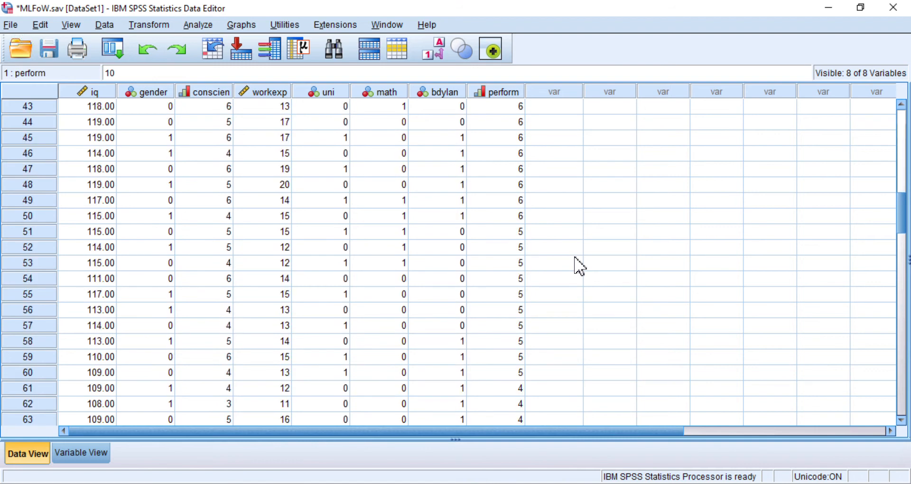
pyautogui.scroll(-6, 575, 257)
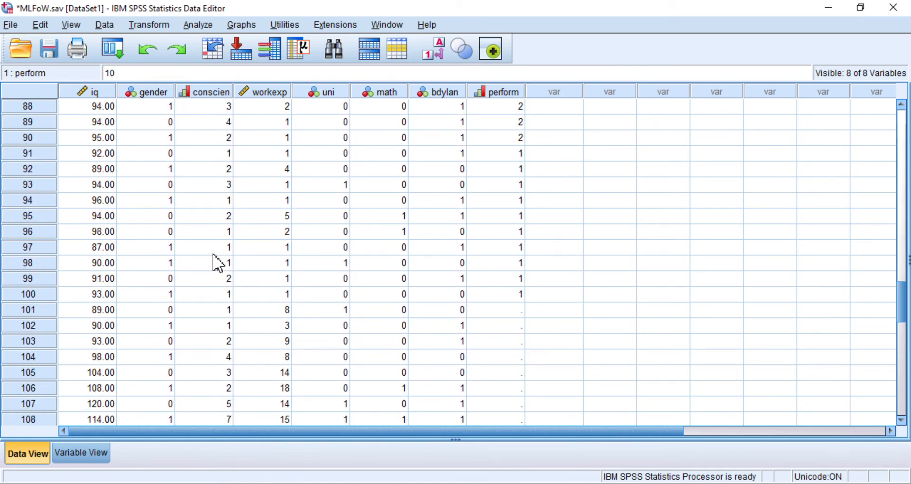
# Look back and forth across case 100's row between iq and perform, ending on its iq value
pyautogui.click(80, 295)
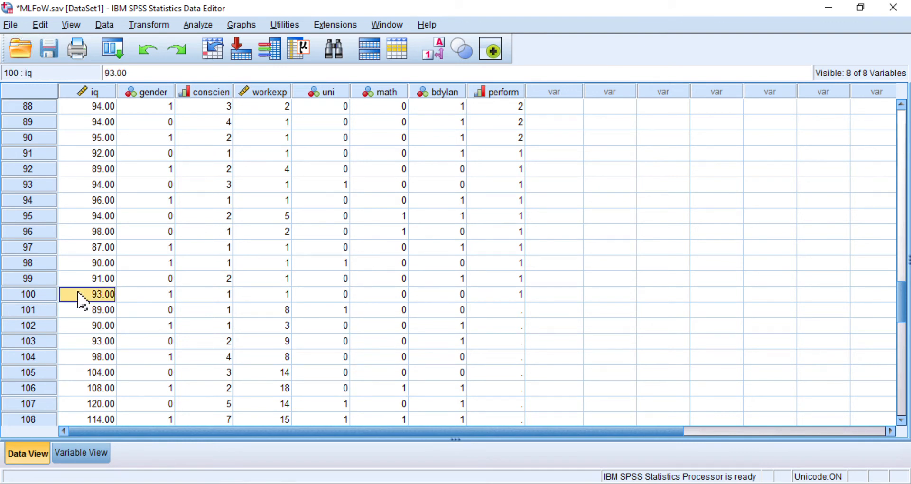
pyautogui.press('Right')
pyautogui.press('Right')
pyautogui.press('Right')
pyautogui.press('Right')
pyautogui.press('Right')
pyautogui.press('Right')
pyautogui.press('Right')
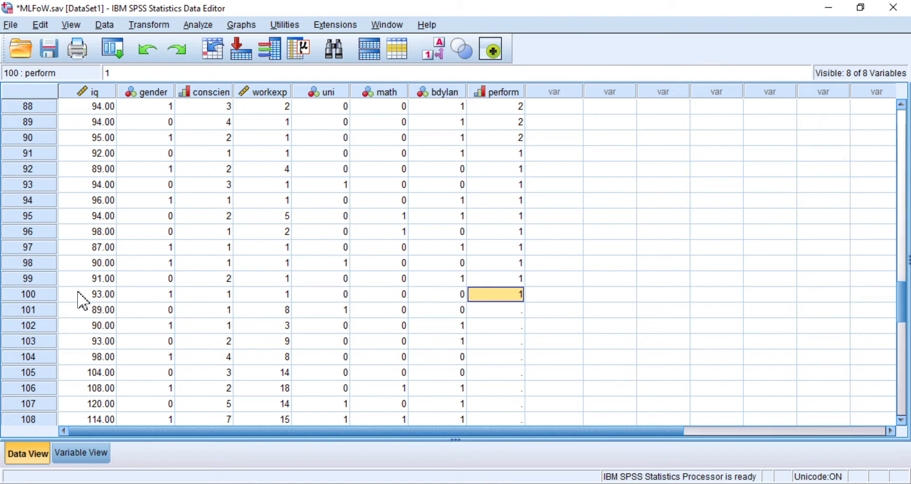
pyautogui.press('Left')
pyautogui.press('Left')
pyautogui.press('Left')
pyautogui.press('Left')
pyautogui.press('Left')
pyautogui.press('Left')
pyautogui.press('Left')
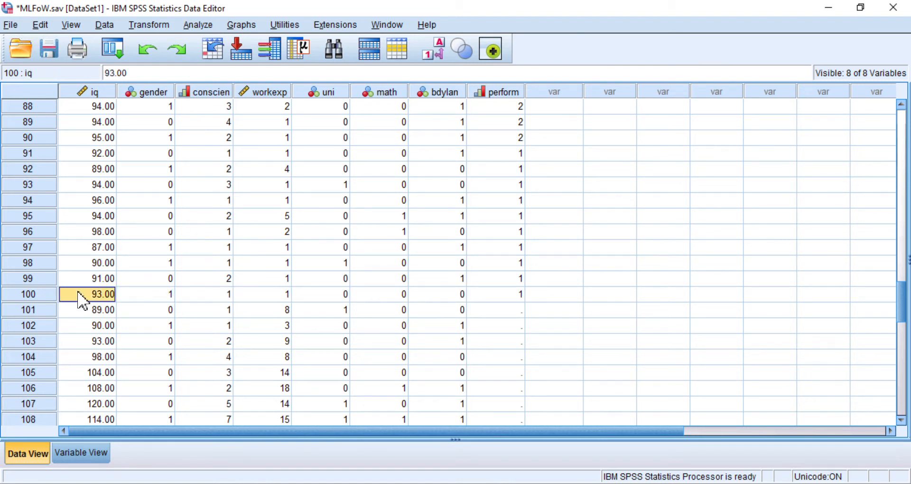
pyautogui.press('Right')
pyautogui.press('Right')
pyautogui.press('Right')
pyautogui.press('Right')
pyautogui.press('Right')
pyautogui.press('Right')
pyautogui.press('Right')
pyautogui.press('Right')
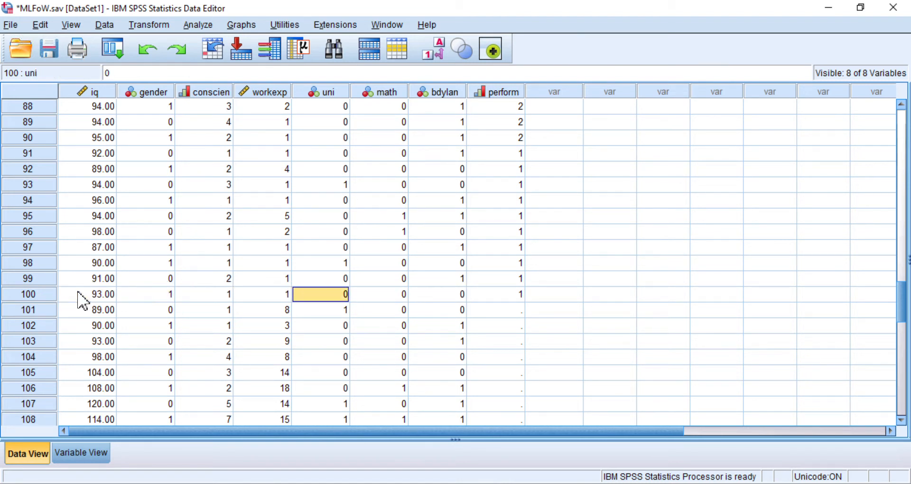
pyautogui.press('Left')
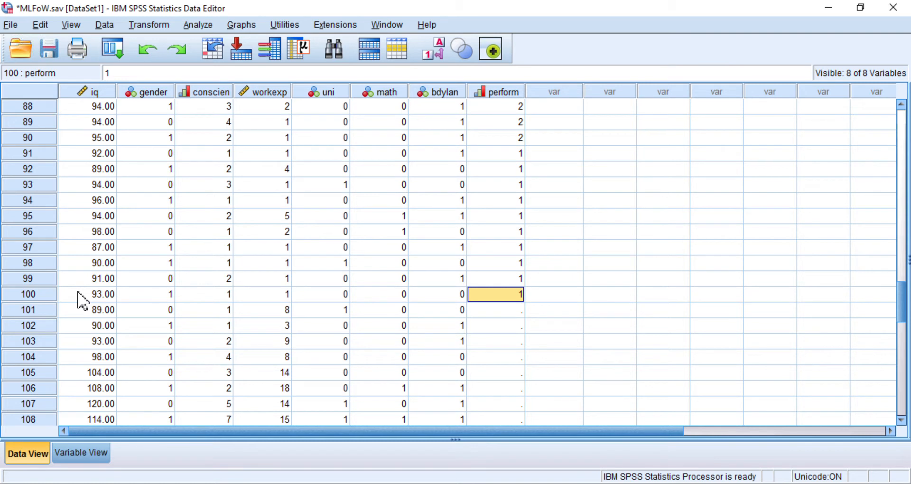
pyautogui.press('Left')
pyautogui.press('Left')
pyautogui.press('Left')
pyautogui.press('Left')
pyautogui.press('Left')
pyautogui.press('Left')
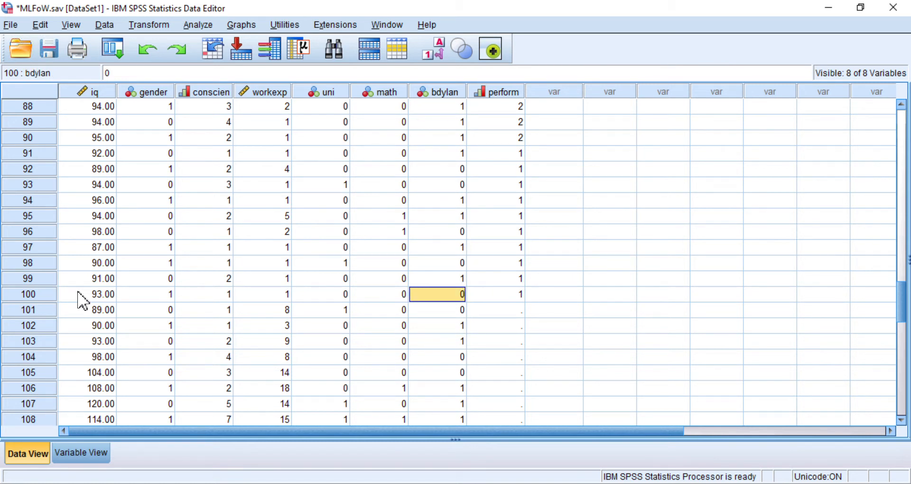
pyautogui.press('Left')
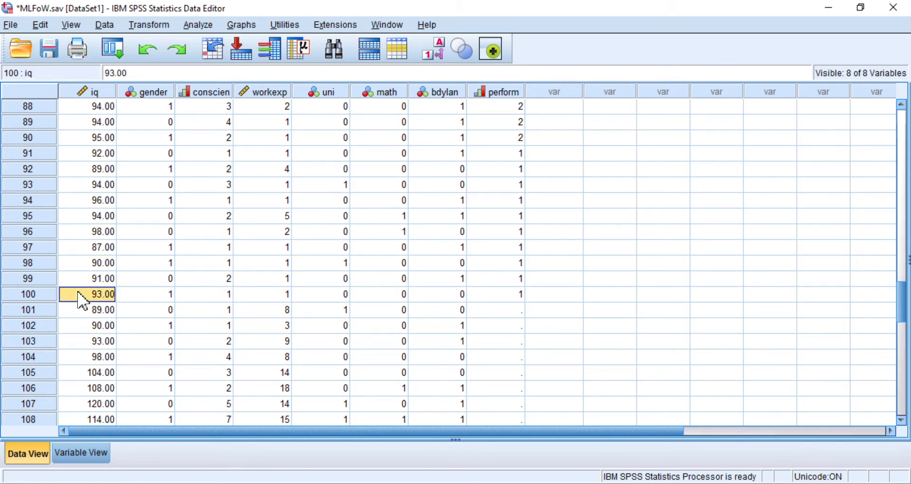
# Examine case 100's values one variable at a time, from gender through to perform
pyautogui.press('Right')
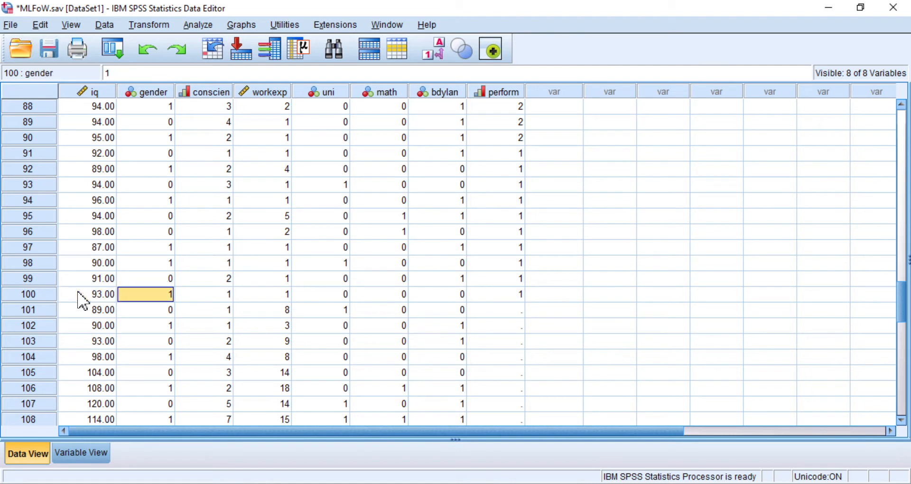
pyautogui.press('Right')
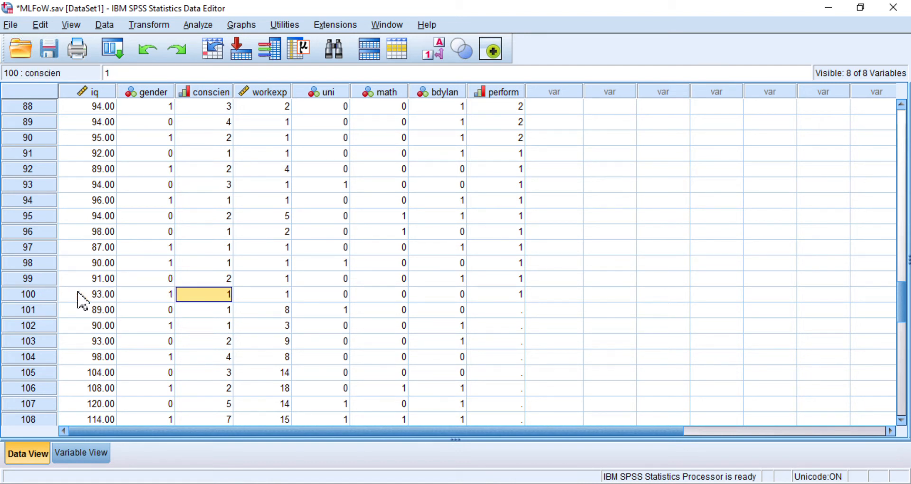
pyautogui.press('Right')
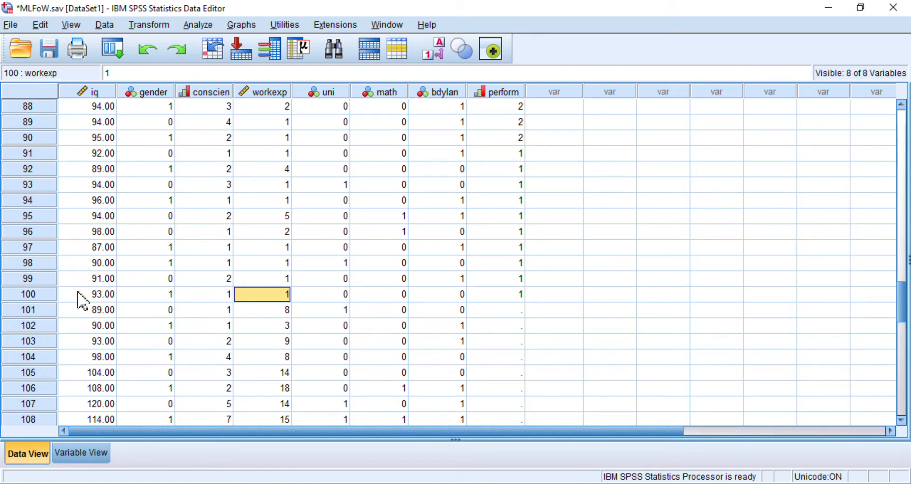
pyautogui.press('Right')
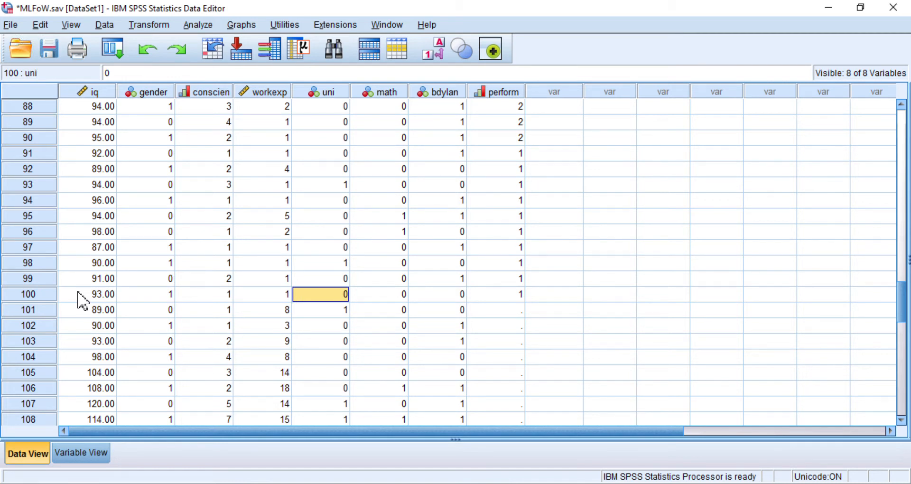
pyautogui.press('Right')
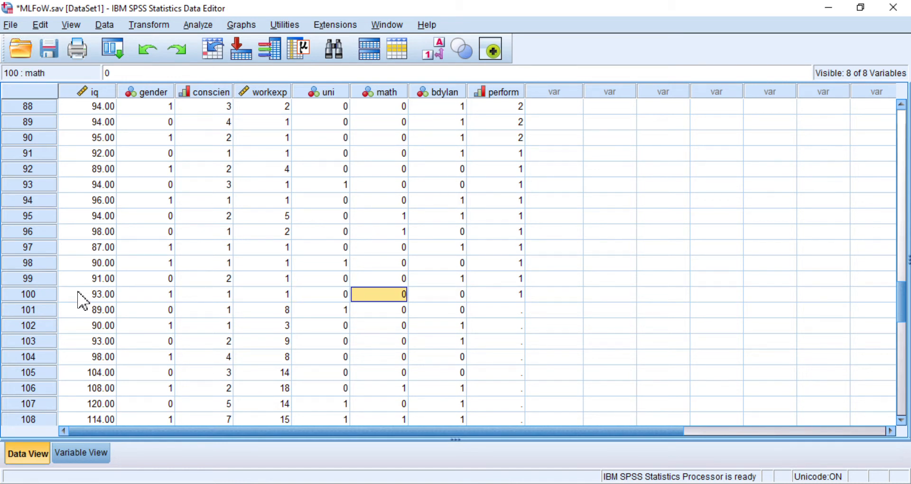
pyautogui.press('Right')
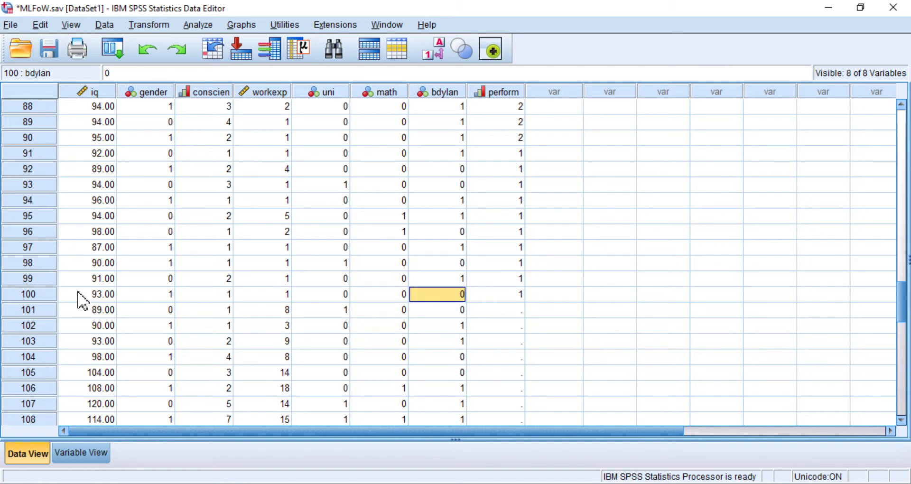
pyautogui.press('Right')
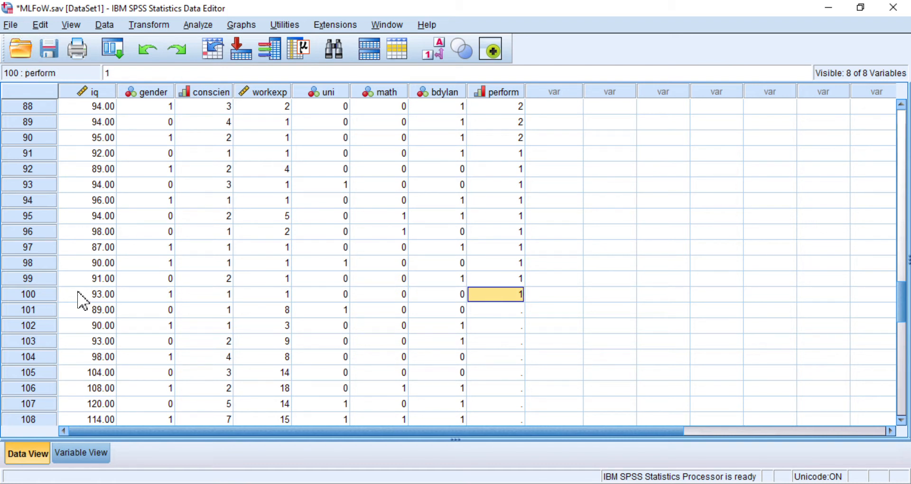
# Go back up the records to case 50 and look at its intelligence quotient value
pyautogui.press('Up')
pyautogui.press('Up')
pyautogui.press('Up')
pyautogui.press('Up')
pyautogui.press('Up')
pyautogui.press('Up')
pyautogui.press('Up')
pyautogui.press('Up')
pyautogui.press('Up')
pyautogui.press('Up')
pyautogui.press('Up')
pyautogui.press('Up')
pyautogui.press('Up')
pyautogui.press('Up')
pyautogui.press('Up')
pyautogui.press('Up')
pyautogui.press('Up')
pyautogui.press('Up')
pyautogui.press('Up')
pyautogui.press('Up')
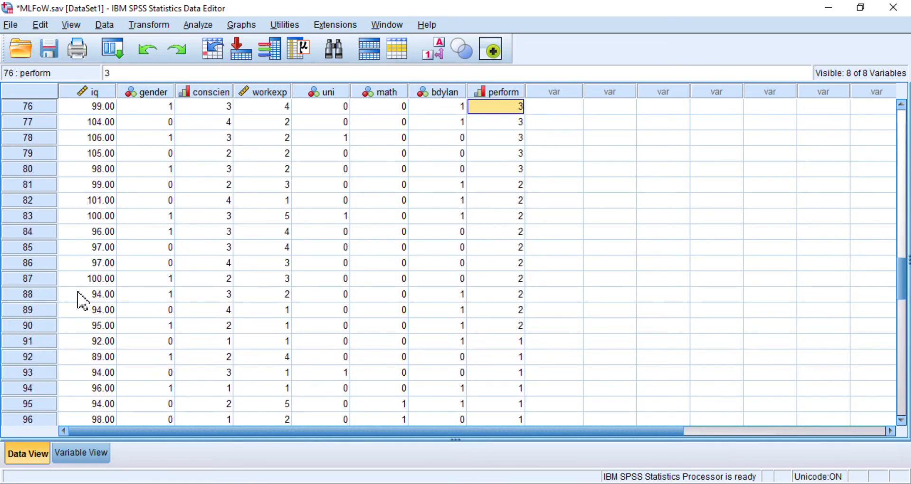
pyautogui.press('Up')
pyautogui.press('Up')
pyautogui.press('Up')
pyautogui.press('Up')
pyautogui.press('Up')
pyautogui.press('Up')
pyautogui.press('Up')
pyautogui.press('Up')
pyautogui.press('Up')
pyautogui.press('Up')
pyautogui.press('Up')
pyautogui.press('Up')
pyautogui.press('Up')
pyautogui.press('Up')
pyautogui.press('Up')
pyautogui.press('Left')
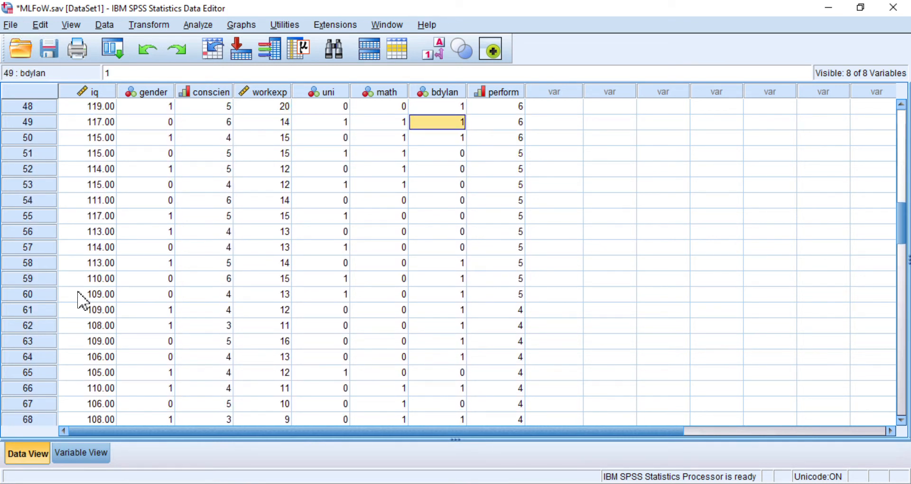
pyautogui.press('Left')
pyautogui.press('Left')
pyautogui.press('Left')
pyautogui.press('Down')
pyautogui.press('Left')
pyautogui.press('Left')
pyautogui.press('Left')
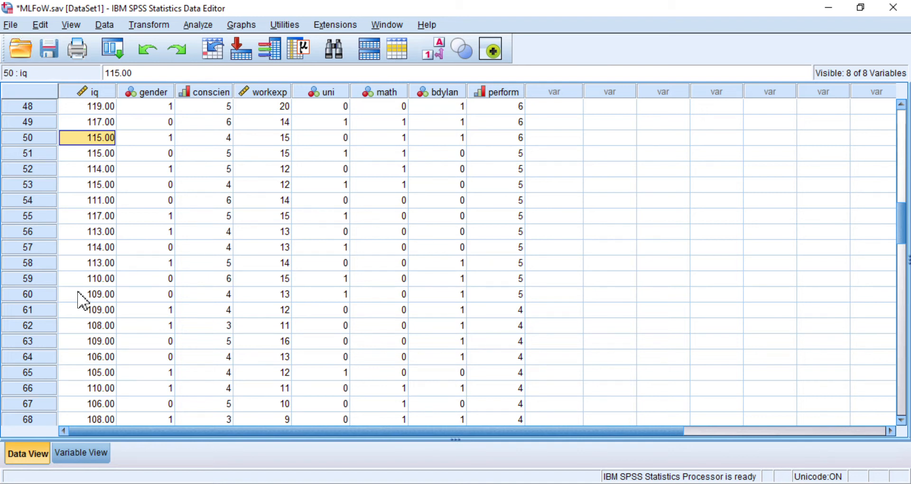
# Examine case 50's values from gender through to perform, comparing its bdylan value with that of case 51
pyautogui.press('Right')
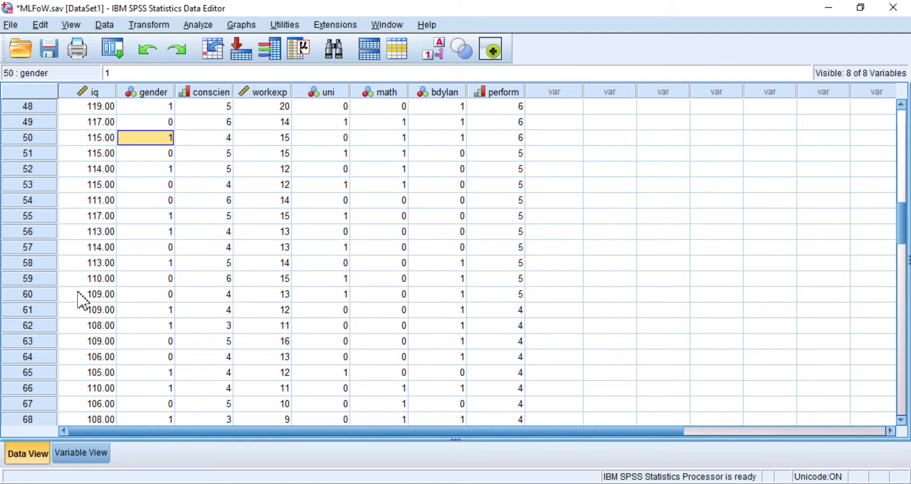
pyautogui.press('Right')
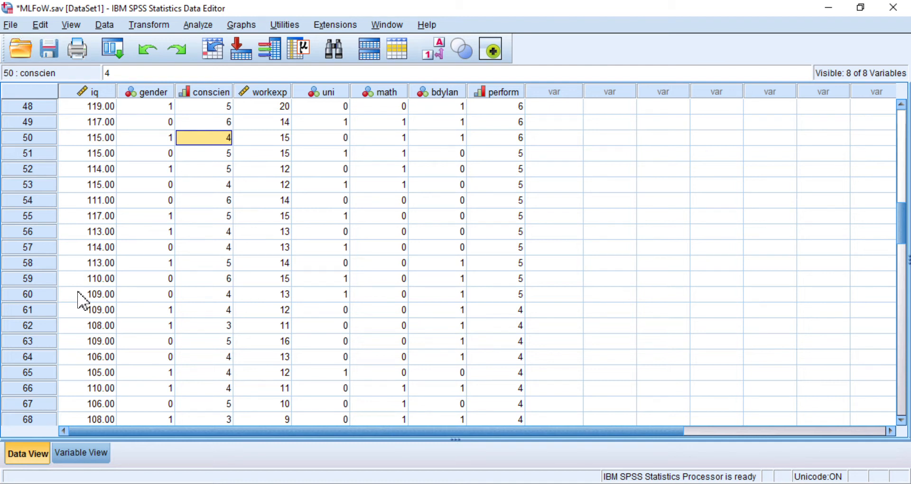
pyautogui.press('Right')
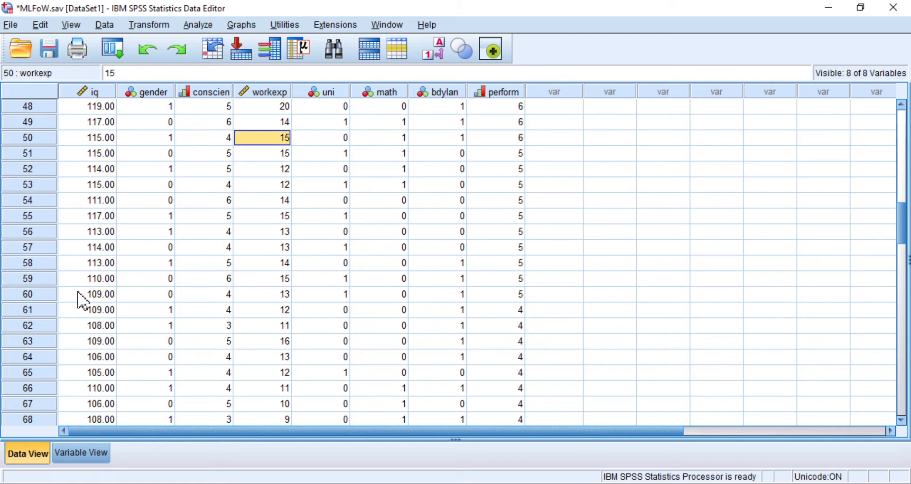
pyautogui.press('Right')
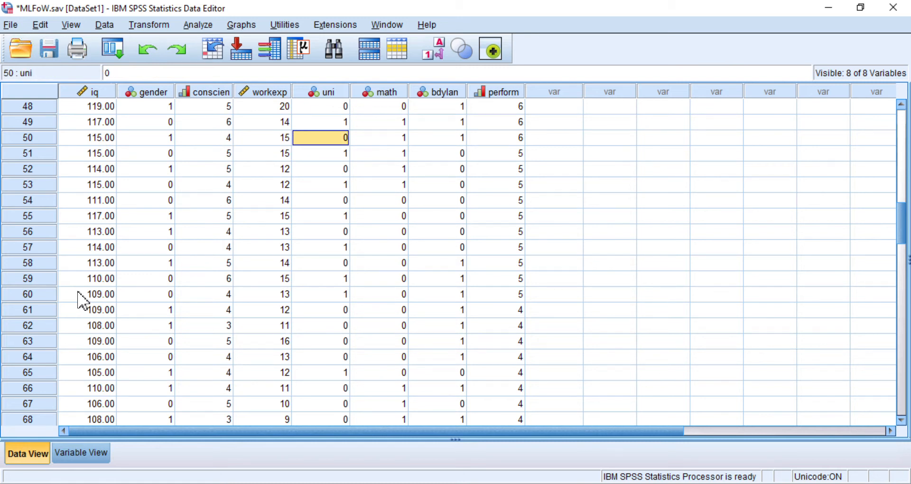
pyautogui.press('Right')
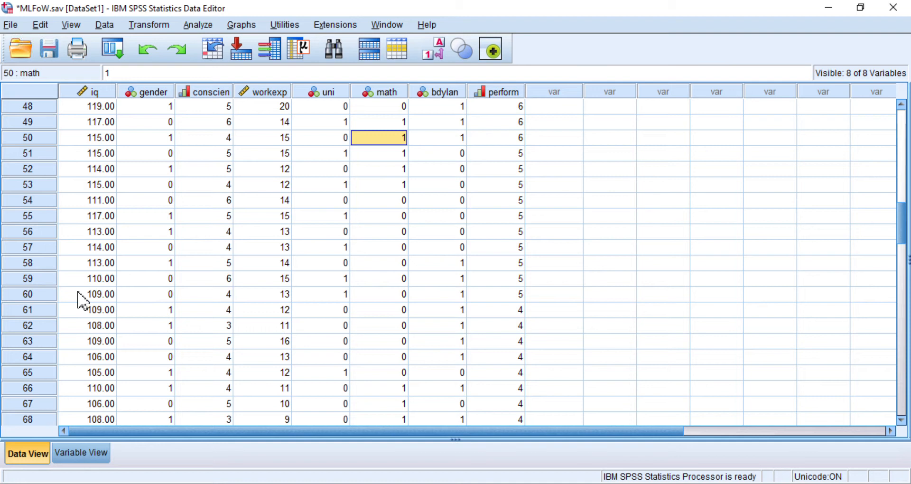
pyautogui.press('Right')
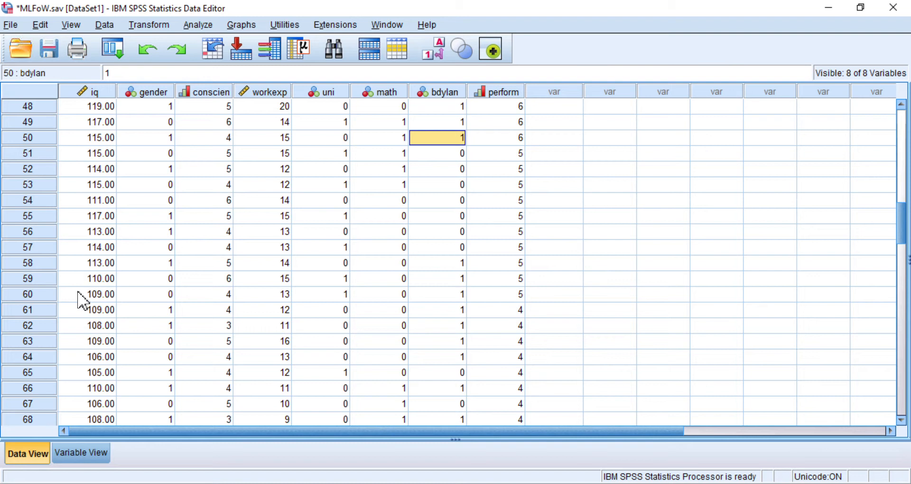
pyautogui.press('Down')
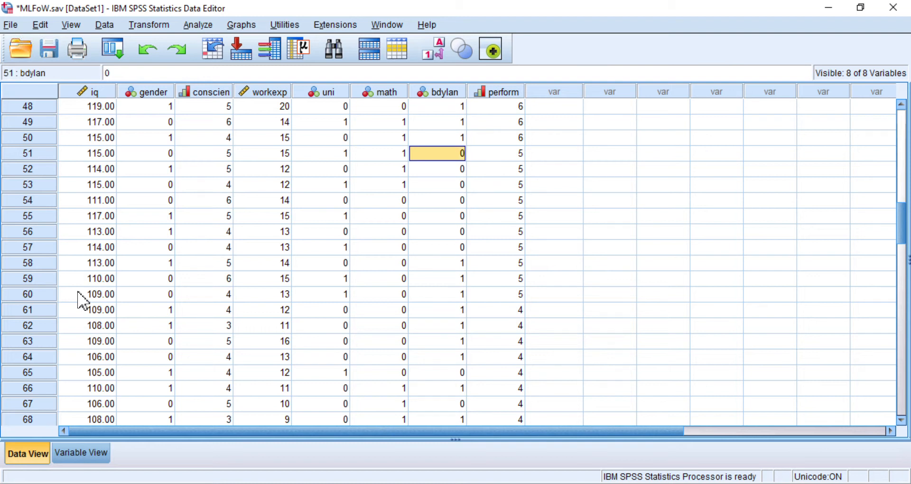
pyautogui.press('Up')
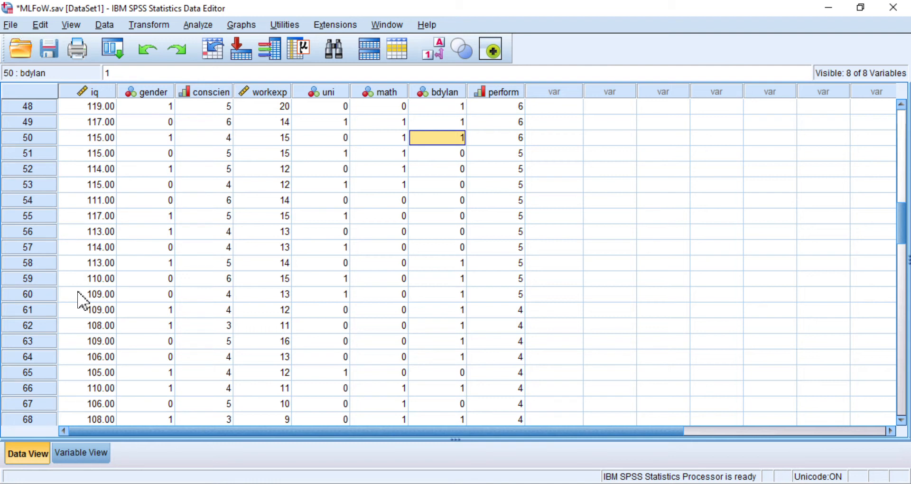
pyautogui.press('Right')
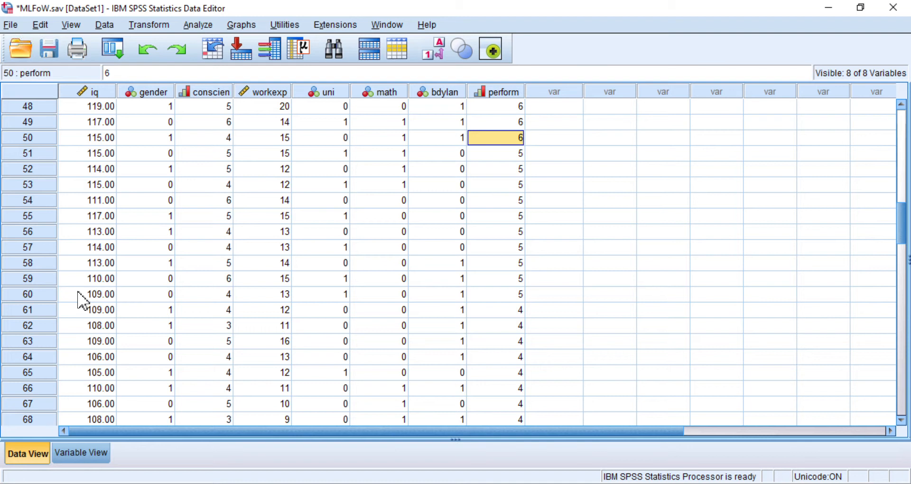
# Examine the perform column from case 50 down to the final block of records, cases 101 to 115
pyautogui.press('Down')
pyautogui.press('Down')
pyautogui.press('Down')
pyautogui.press('Down')
pyautogui.press('Down')
pyautogui.press('Down')
pyautogui.press('Down')
pyautogui.press('Down')
pyautogui.press('Down')
pyautogui.press('Down')
pyautogui.press('Down')
pyautogui.press('Down')
pyautogui.press('Down')
pyautogui.press('Down')
pyautogui.press('Down')
pyautogui.press('Down')
pyautogui.press('Down')
pyautogui.press('Down')
pyautogui.press('Down')
pyautogui.press('Down')
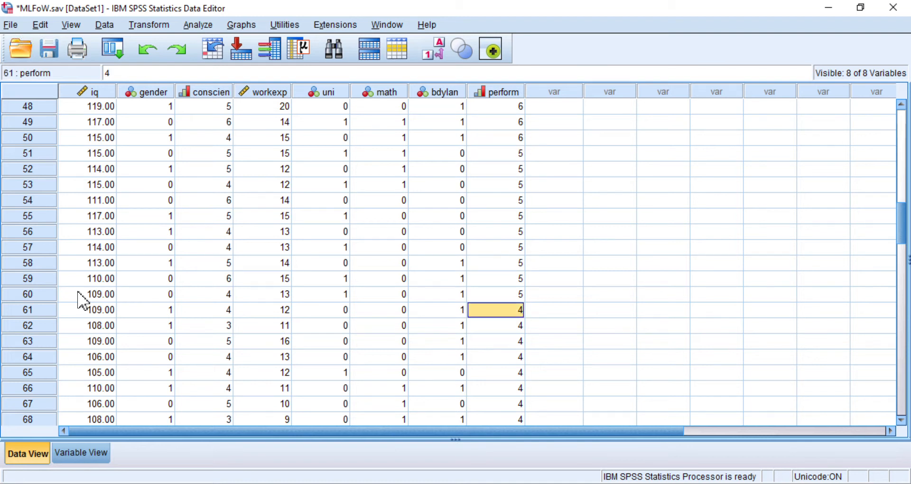
pyautogui.press('Down')
pyautogui.press('Down')
pyautogui.press('Down')
pyautogui.press('Down')
pyautogui.press('Down')
pyautogui.press('Down')
pyautogui.press('Down')
pyautogui.press('Down')
pyautogui.press('Down')
pyautogui.press('Down')
pyautogui.press('Down')
pyautogui.press('Down')
pyautogui.press('Down')
pyautogui.press('Down')
pyautogui.press('Down')
pyautogui.press('Down')
pyautogui.press('Down')
pyautogui.press('Down')
pyautogui.press('Down')
pyautogui.press('Down')
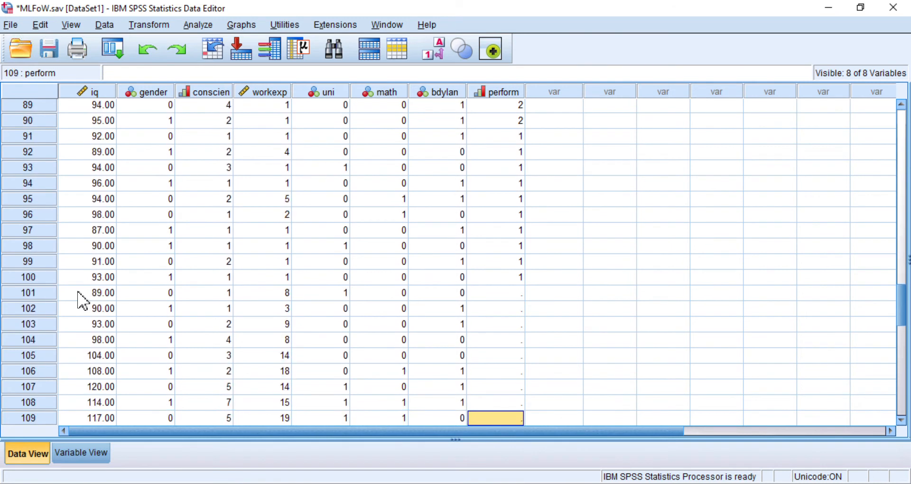
pyautogui.press('Up')
pyautogui.press('Up')
pyautogui.press('Up')
pyautogui.press('Up')
pyautogui.press('Up')
pyautogui.press('Up')
pyautogui.press('Up')
pyautogui.press('Up')
pyautogui.press('Up')
pyautogui.press('Up')
pyautogui.press('Up')
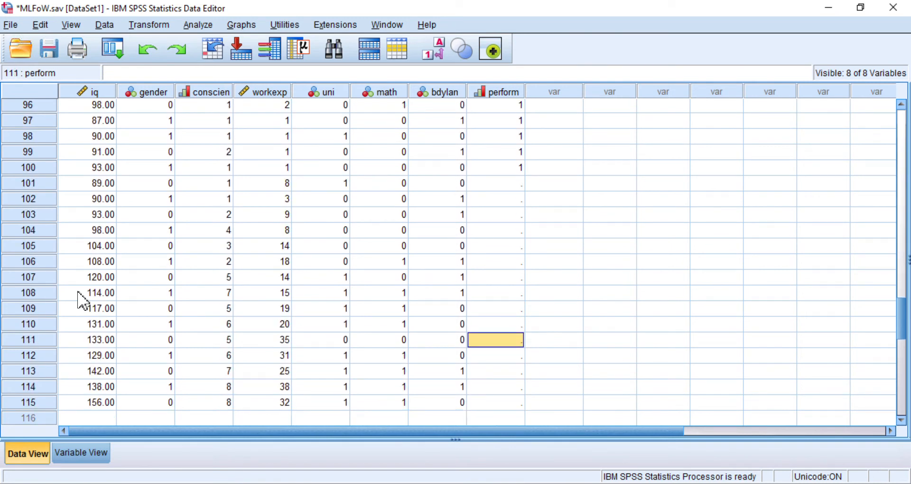
# Examine the perform column across the final block of records, from case 101 down towards case 115
pyautogui.press('Up')
pyautogui.press('Up')
pyautogui.press('Up')
pyautogui.press('Up')
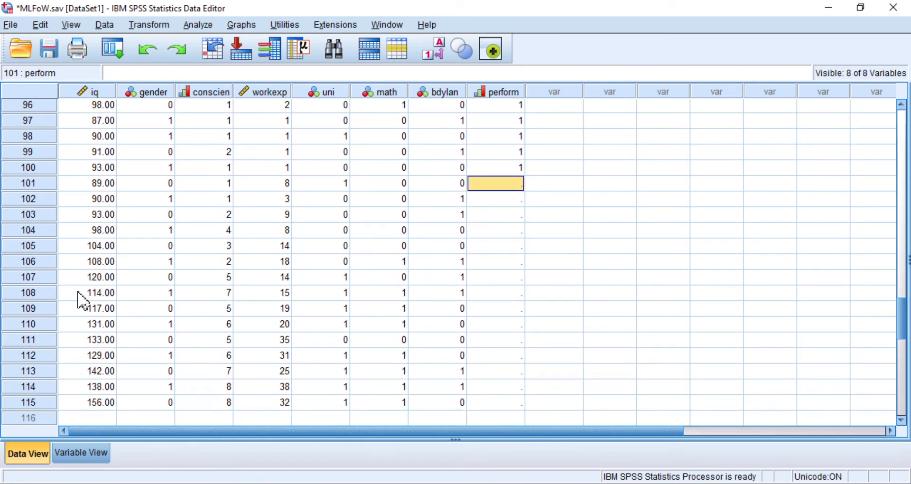
pyautogui.press('Down')
pyautogui.press('Down')
pyautogui.press('Down')
pyautogui.press('Down')
pyautogui.press('Down')
pyautogui.press('Down')
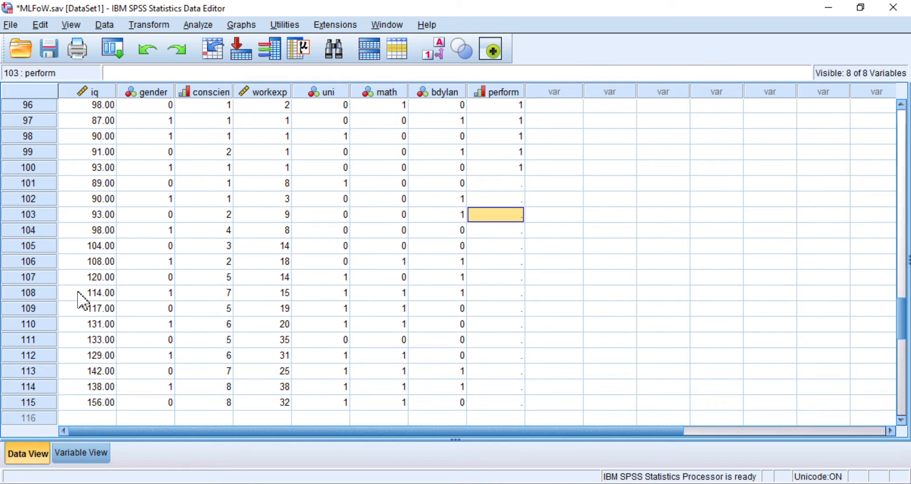
pyautogui.press('Down')
pyautogui.press('Down')
pyautogui.press('Down')
pyautogui.press('Down')
pyautogui.press('Down')
pyautogui.press('Down')
pyautogui.press('Down')
pyautogui.press('Down')
pyautogui.press('Down')
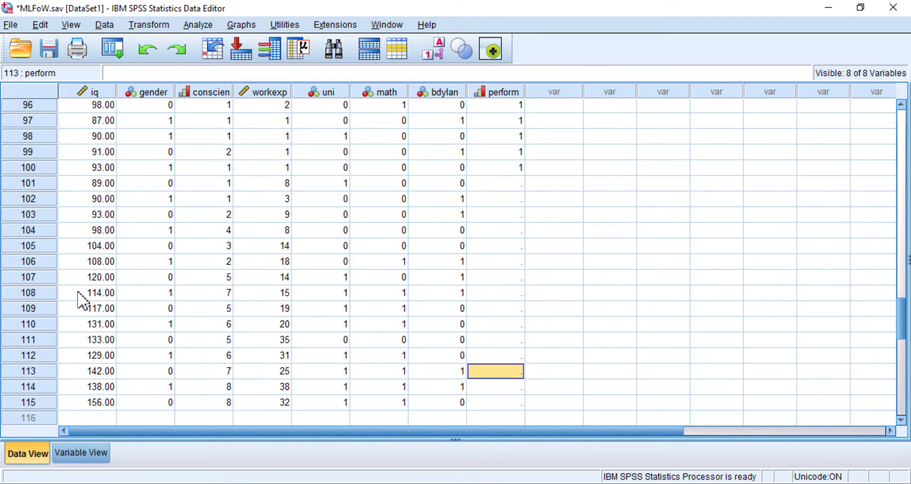
# Recheck the perform column upward from the last records to case 101
pyautogui.press('Up')
pyautogui.press('Up')
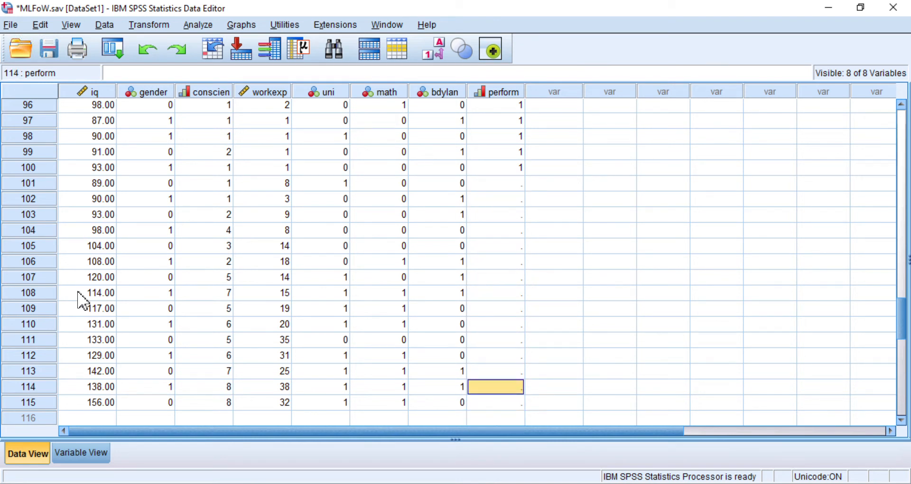
pyautogui.press('Up')
pyautogui.press('Up')
pyautogui.press('Up')
pyautogui.press('Up')
pyautogui.press('Up')
pyautogui.press('Up')
pyautogui.press('Up')
pyautogui.press('Up')
pyautogui.press('Up')
pyautogui.press('Up')
pyautogui.press('Up')
pyautogui.press('Up')
pyautogui.press('Up')
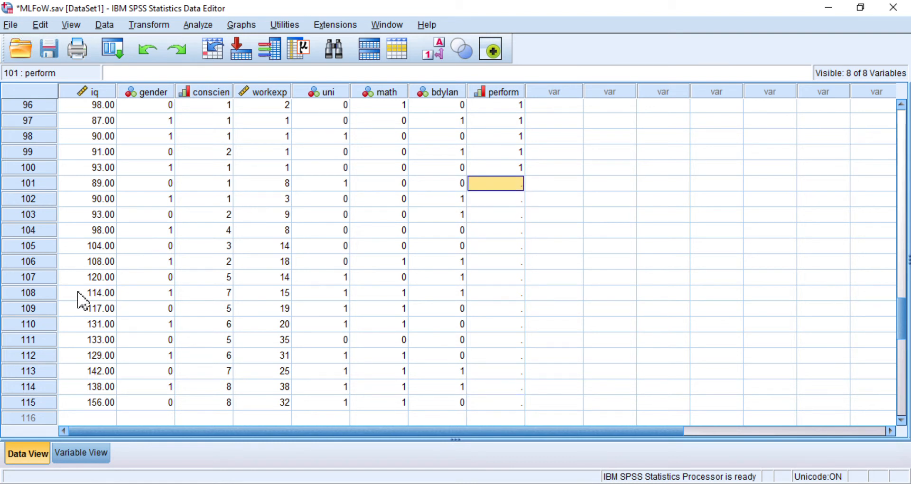
# Go to case 101's iq value and examine the iq column down to case 115
pyautogui.press('Left')
pyautogui.press('Left')
pyautogui.press('Left')
pyautogui.press('Left')
pyautogui.press('Left')
pyautogui.press('Left')
pyautogui.press('Left')
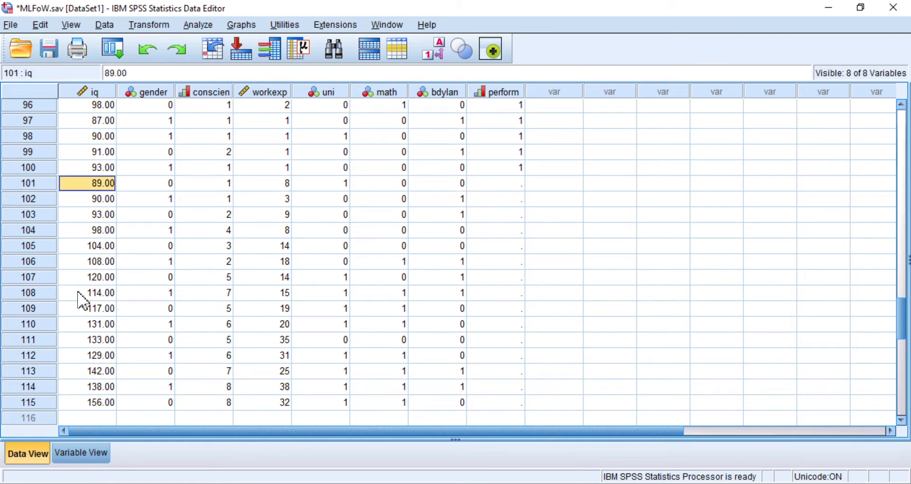
pyautogui.press('Down')
pyautogui.press('Down')
pyautogui.press('Down')
pyautogui.press('Down')
pyautogui.press('Down')
pyautogui.press('Down')
pyautogui.press('Down')
pyautogui.press('Down')
pyautogui.press('Down')
pyautogui.press('Down')
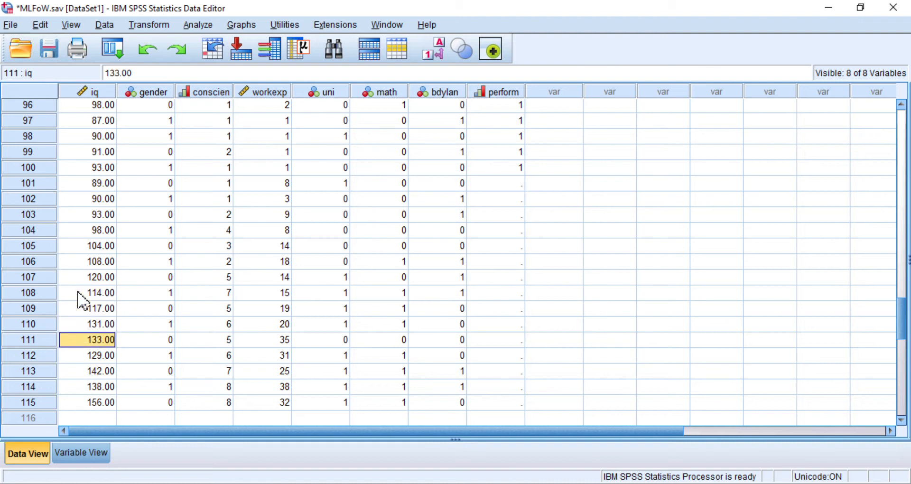
pyautogui.press('Down')
pyautogui.press('Down')
pyautogui.press('Down')
pyautogui.press('Down')
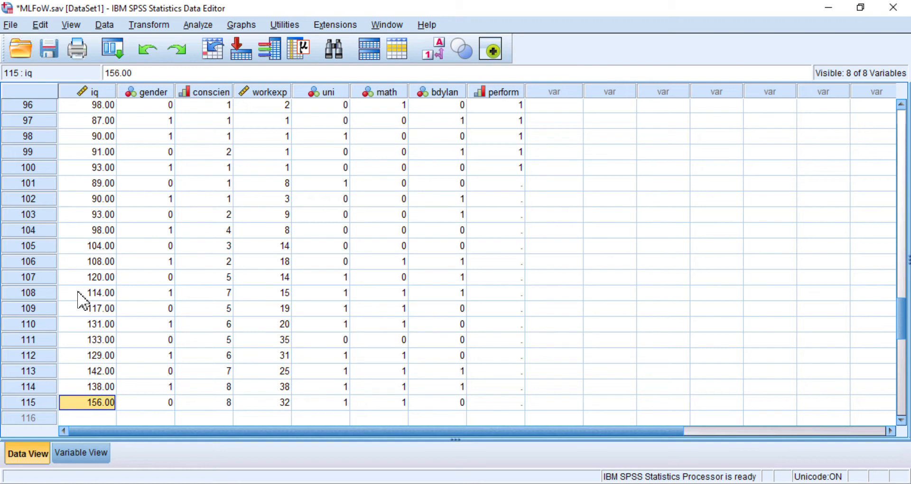
# Review the iq column from case 115 back up to case 101
pyautogui.press('Up')
pyautogui.press('Up')
pyautogui.press('Up')
pyautogui.press('Up')
pyautogui.press('Up')
pyautogui.press('Up')
pyautogui.press('Up')
pyautogui.press('Up')
pyautogui.press('Up')
pyautogui.press('Up')
pyautogui.press('Up')
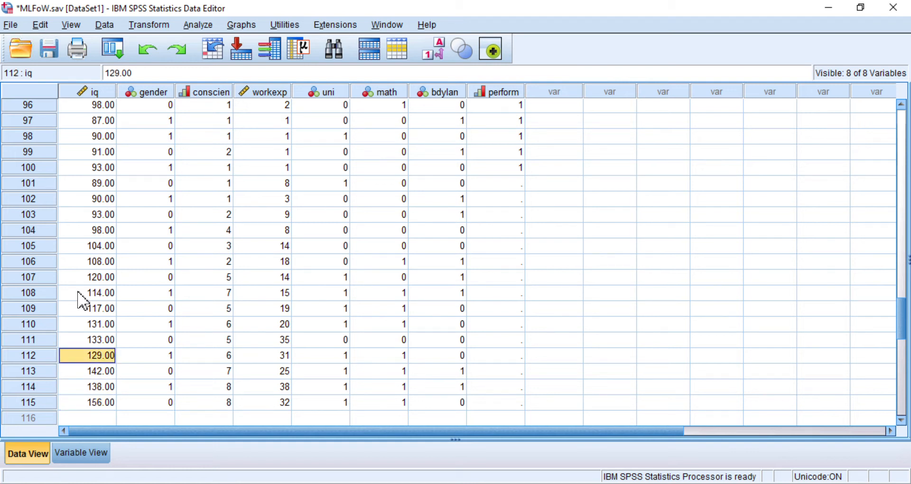
pyautogui.press('Up')
pyautogui.press('Up')
pyautogui.press('Up')
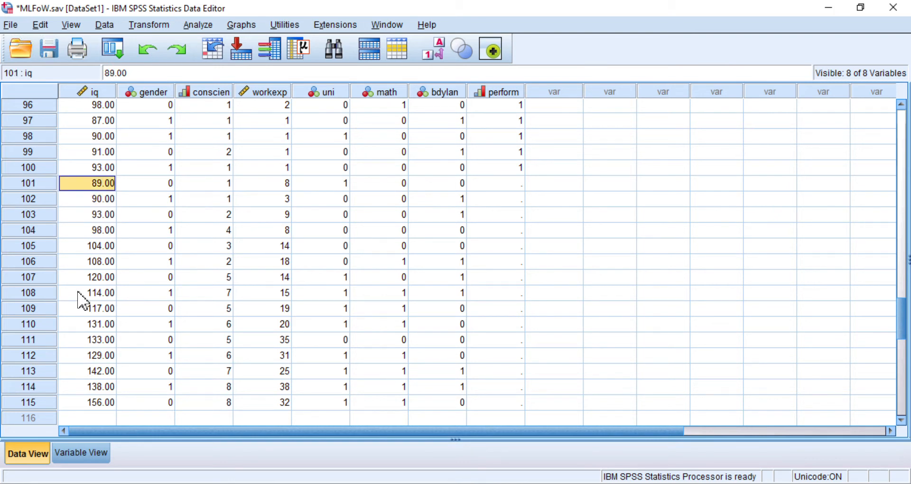
# Look across case 101 from iq to perform and check the perform and bdylan cells of case 102
pyautogui.press('Right')
pyautogui.press('Right')
pyautogui.press('Right')
pyautogui.press('Right')
pyautogui.press('Right')
pyautogui.press('Right')
pyautogui.press('Right')
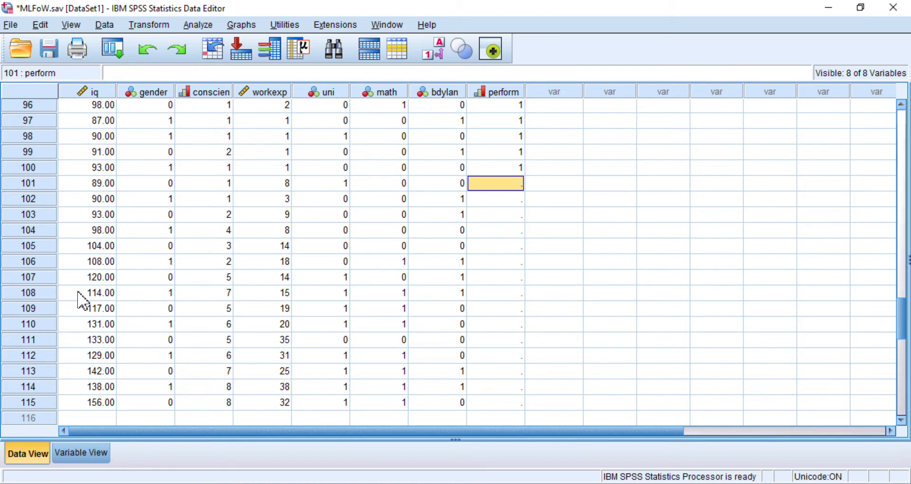
pyautogui.press('Down')
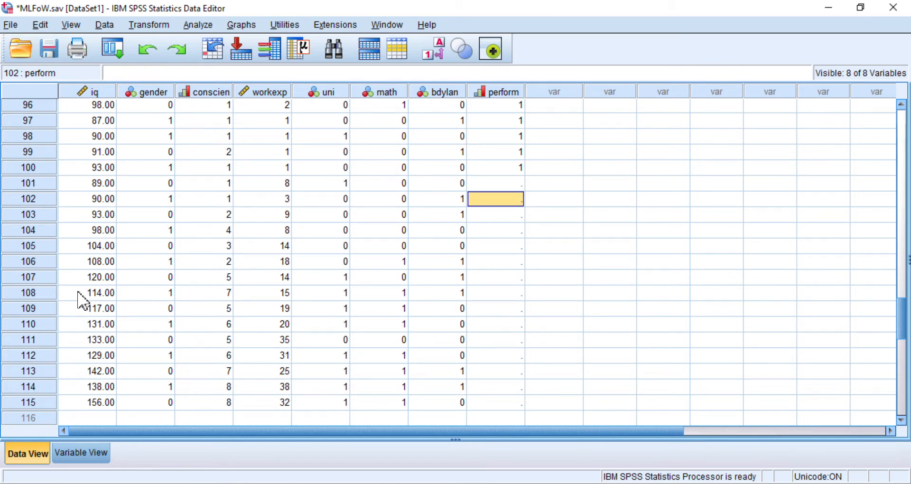
pyautogui.press('Left')
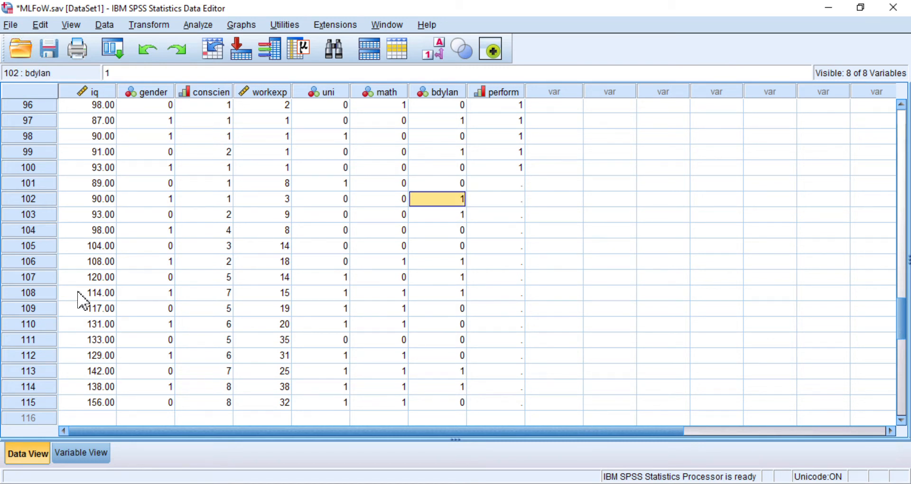
# Go back across case 101's predictor values to its intelligence quotient
pyautogui.press('Up')
pyautogui.press('Left')
pyautogui.press('Left')
pyautogui.press('Left')
pyautogui.press('Left')
pyautogui.press('Left')
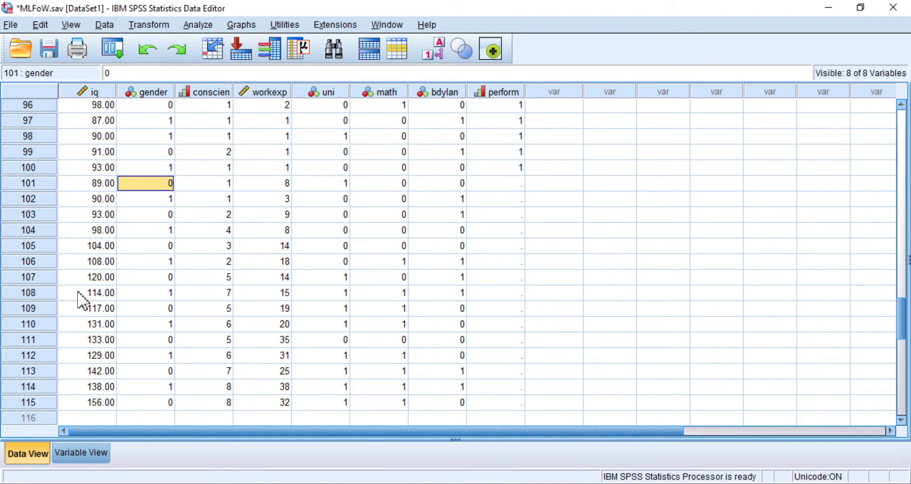
pyautogui.press('Left')
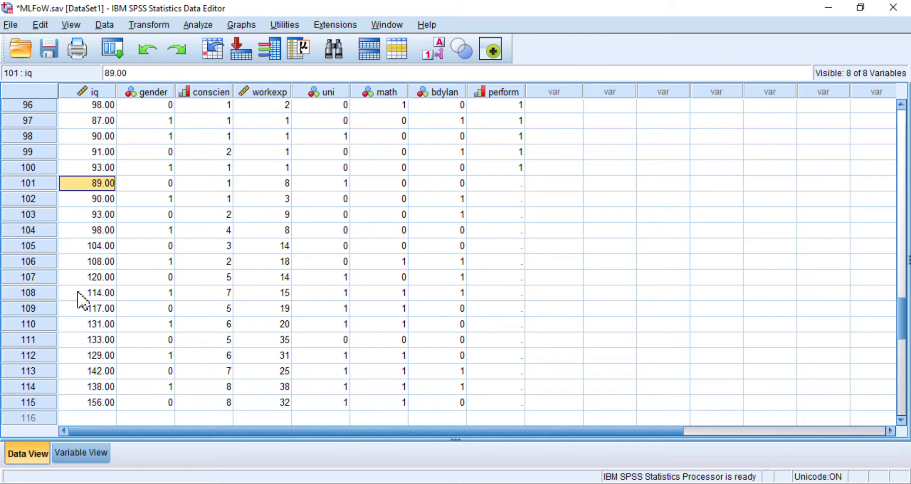
# Examine case 101's values one variable at a time, from gender through to bdylan
pyautogui.press('Right')
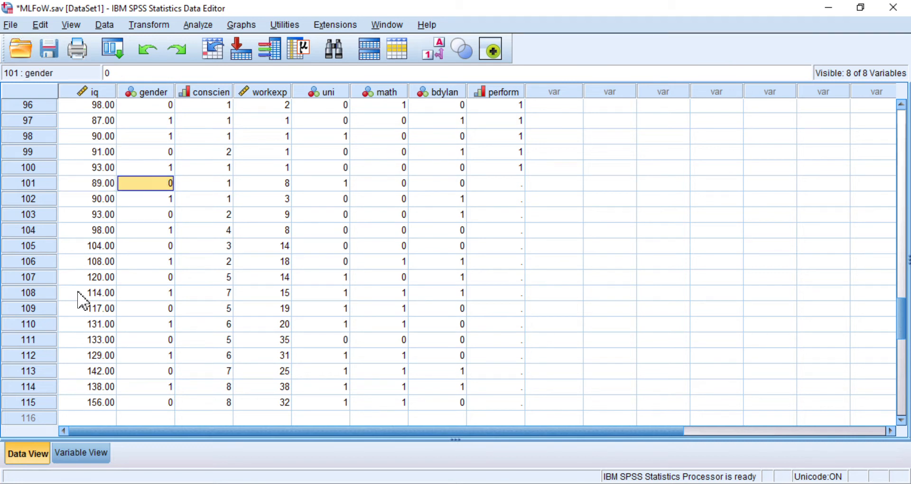
pyautogui.press('Right')
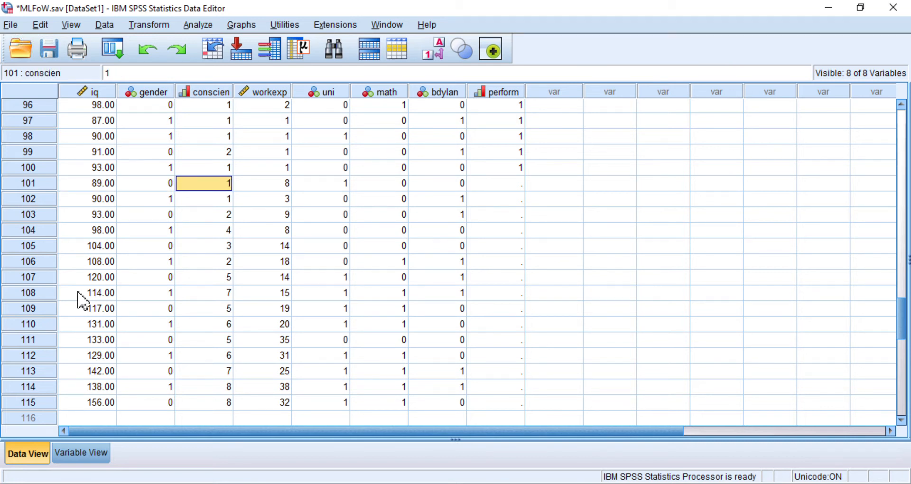
pyautogui.press('Right')
pyautogui.press('Right')
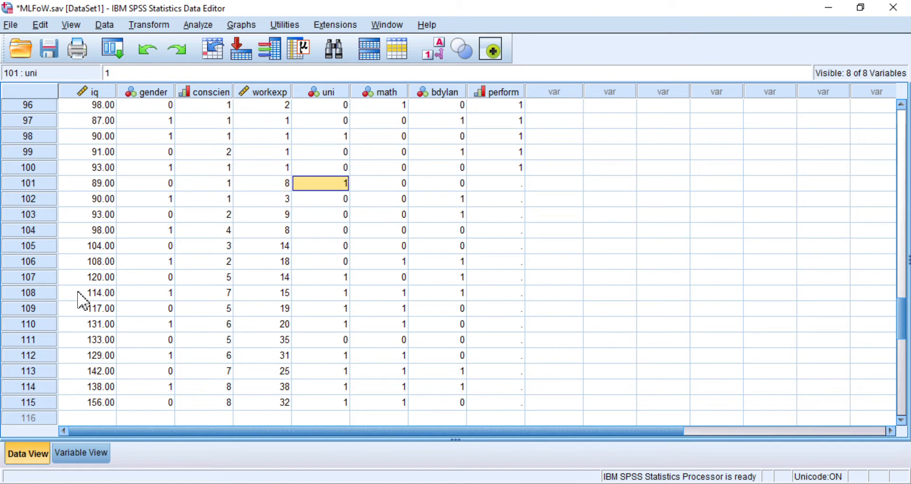
pyautogui.press('Right')
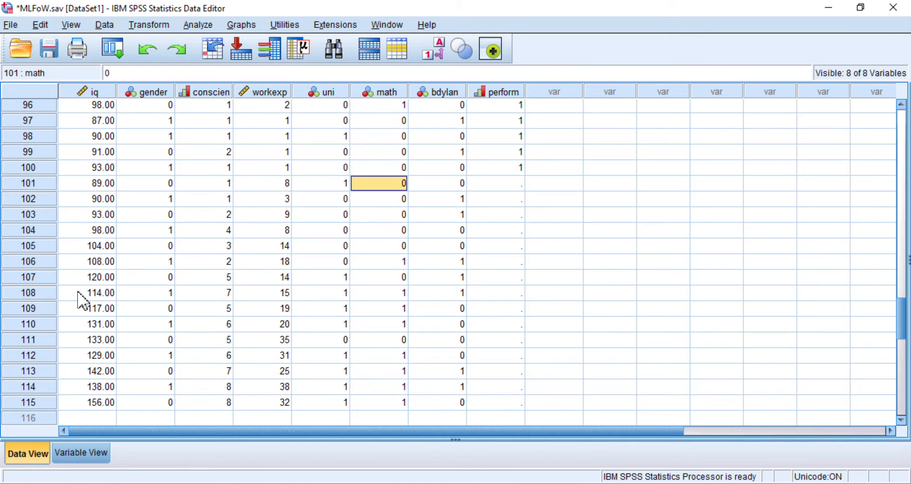
pyautogui.press('Right')
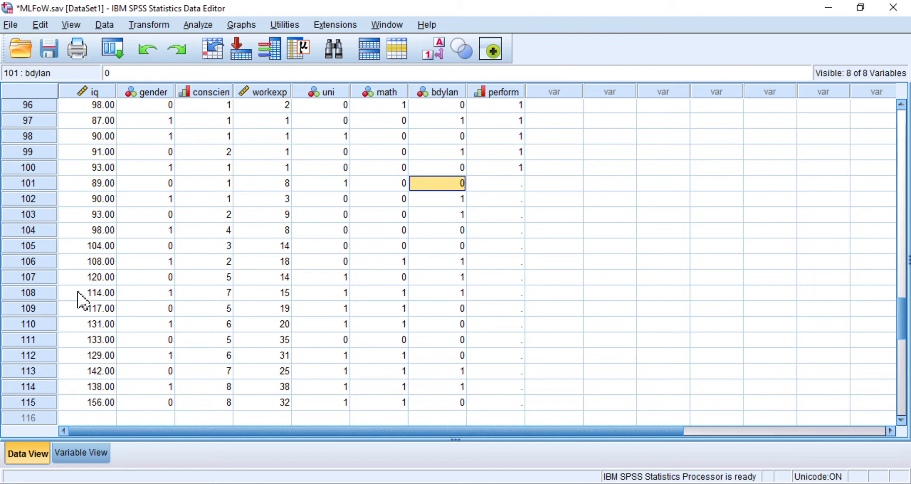
# Look across case 104 from bdylan to iq and return to case 101's iq value
pyautogui.press('Down')
pyautogui.press('Down')
pyautogui.press('Down')
pyautogui.press('Left')
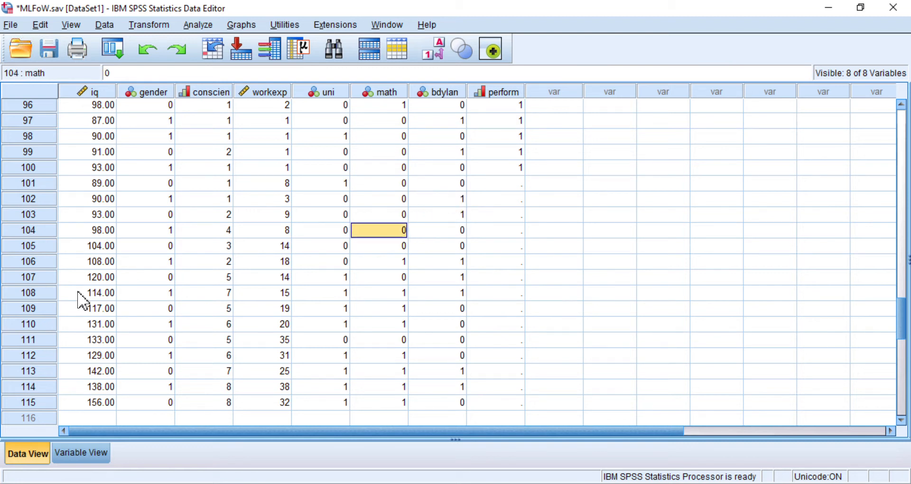
pyautogui.press('Left')
pyautogui.press('Left')
pyautogui.press('Left')
pyautogui.press('Left')
pyautogui.press('Left')
pyautogui.press('Up')
pyautogui.press('Up')
pyautogui.press('Up')
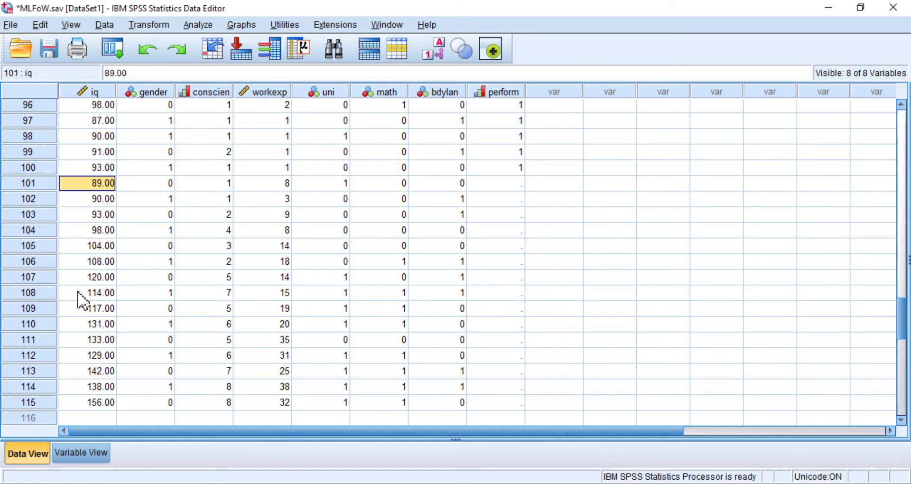
# Go through the iq values of cases 101 to 115 once more, stopping at case 115
pyautogui.press('Down')
pyautogui.press('Down')
pyautogui.press('Down')
pyautogui.press('Down')
pyautogui.press('Down')
pyautogui.press('Down')
pyautogui.press('Down')
pyautogui.press('Down')
pyautogui.press('Down')
pyautogui.press('Down')
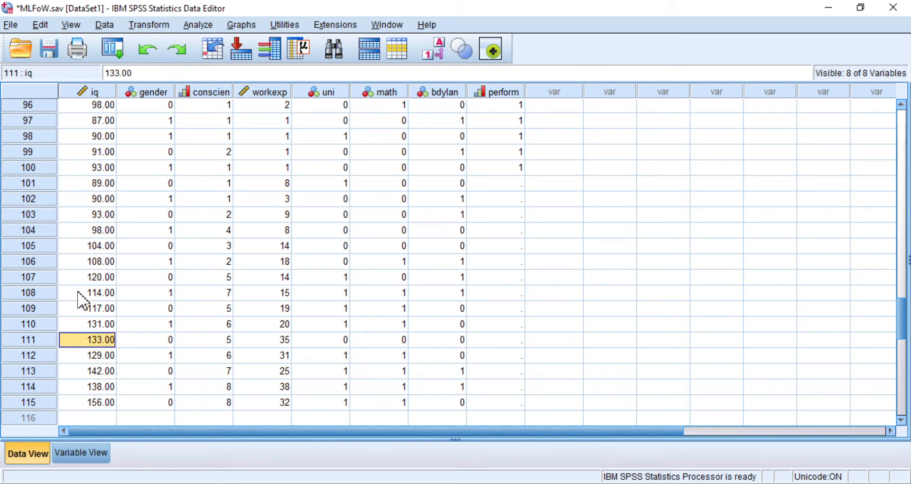
pyautogui.press('Down')
pyautogui.press('Down')
pyautogui.press('Down')
pyautogui.press('Down')
pyautogui.press('Down')
pyautogui.press('Up')
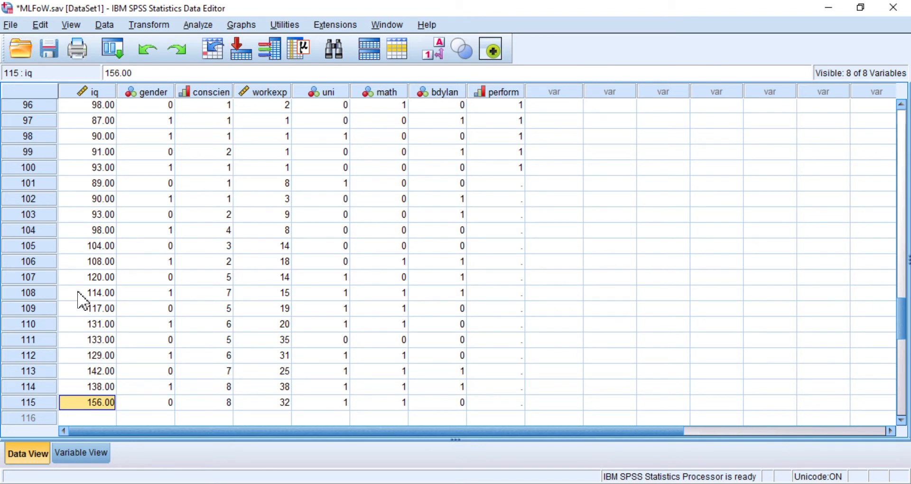
# Examine case 115's values from gender through to perform
pyautogui.press('Right')
pyautogui.press('Right')
pyautogui.press('Right')
pyautogui.press('Right')
pyautogui.press('Right')
pyautogui.press('Right')
pyautogui.press('Right')
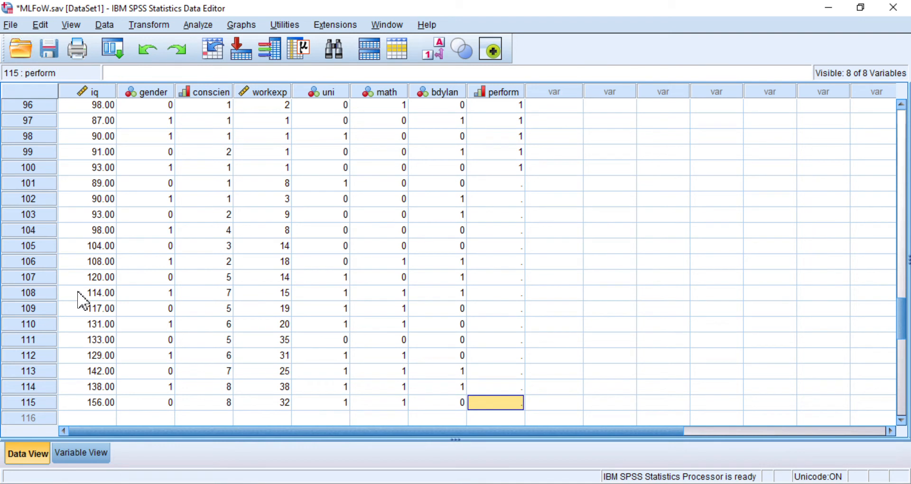
# Review the perform column from case 115 up to cases 101 and 102
pyautogui.press('Up')
pyautogui.press('Up')
pyautogui.press('Up')
pyautogui.press('Up')
pyautogui.press('Up')
pyautogui.press('Up')
pyautogui.press('Up')
pyautogui.press('Up')
pyautogui.press('Up')
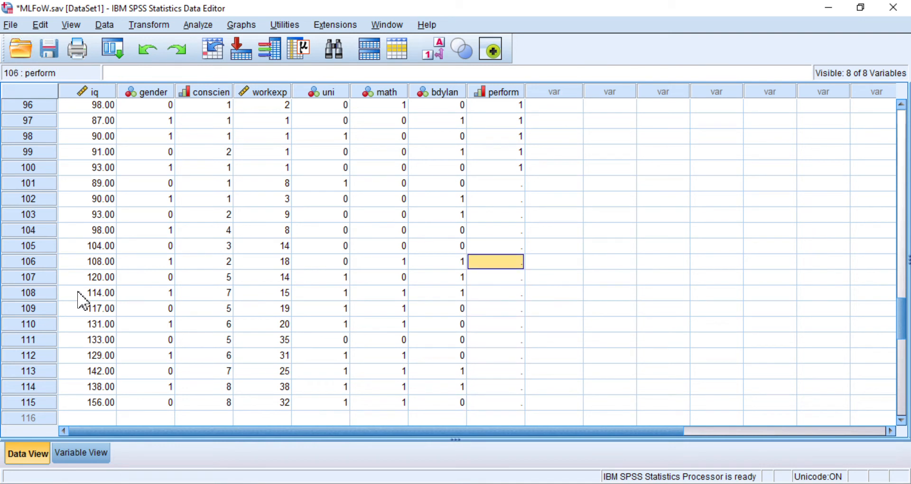
pyautogui.press('Up')
pyautogui.press('Up')
pyautogui.press('Up')
pyautogui.press('Up')
pyautogui.press('Up')
pyautogui.press('Down')
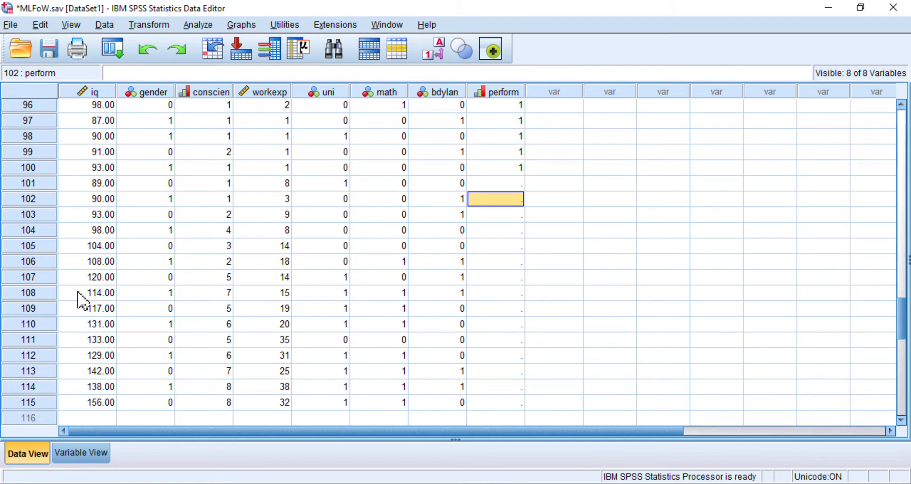
# Switch to the math column and examine its values up to case 93
pyautogui.press('Left')
pyautogui.press('Up')
pyautogui.press('Left')
pyautogui.press('Up')
pyautogui.press('Up')
pyautogui.press('Up')
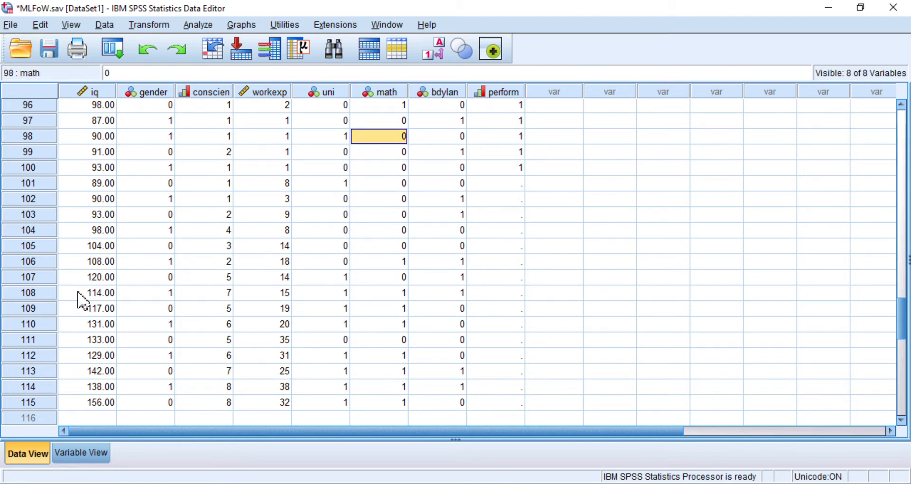
pyautogui.press('Up')
pyautogui.press('Up')
pyautogui.press('Up')
pyautogui.press('Up')
pyautogui.press('Up')
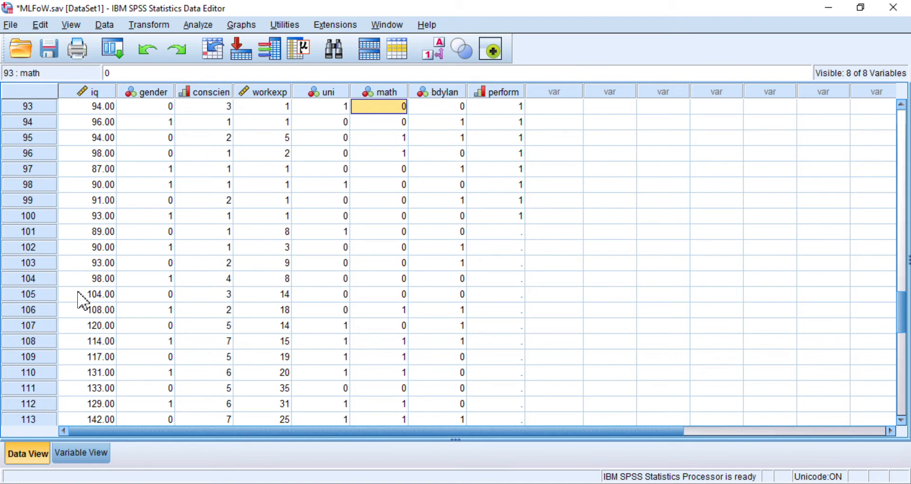
# Examine the math column from case 93 down to case 100
pyautogui.press('Down')
pyautogui.press('Down')
pyautogui.press('Down')
pyautogui.press('Down')
pyautogui.press('Down')
pyautogui.press('Down')
pyautogui.press('Down')
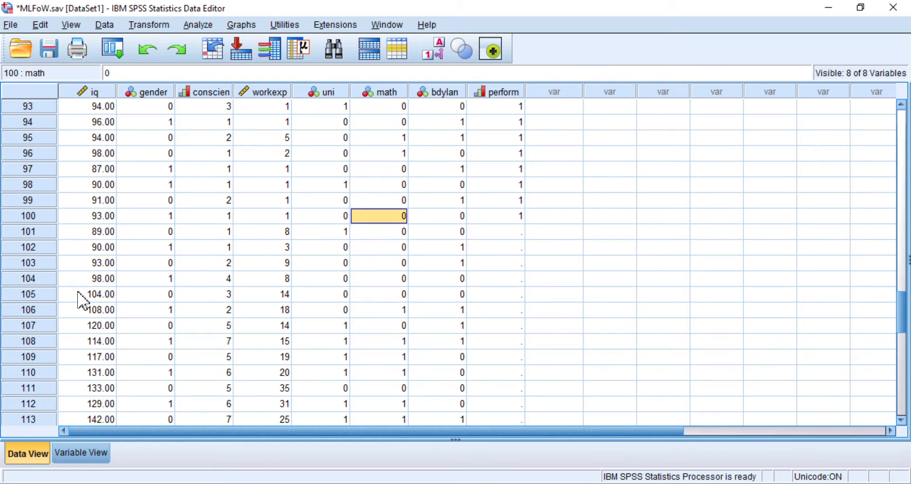
# Examine the math column for the applicants in cases 101 to 115
pyautogui.press('Down')
pyautogui.press('Down')
pyautogui.press('Down')
pyautogui.press('Down')
pyautogui.press('Down')
pyautogui.press('Down')
pyautogui.press('Down')
pyautogui.press('Down')
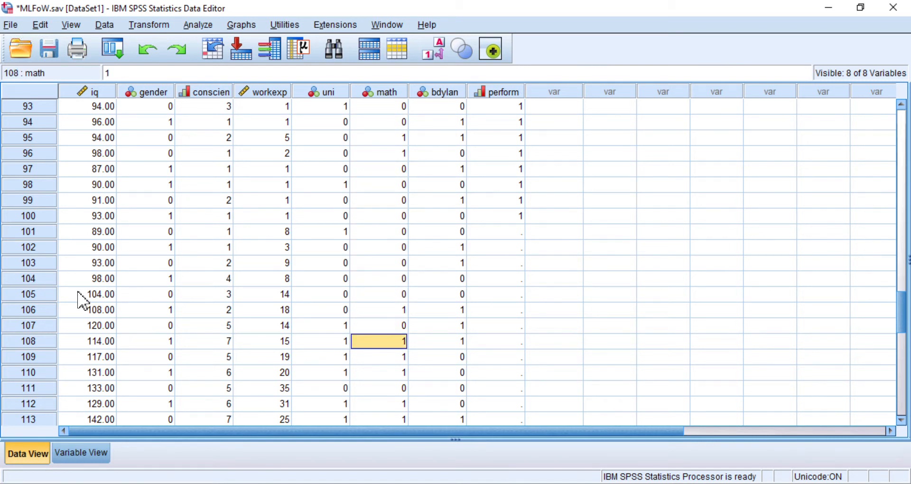
pyautogui.press('Down')
pyautogui.press('Down')
pyautogui.press('Down')
pyautogui.press('Down')
pyautogui.press('Down')
pyautogui.press('Down')
pyautogui.press('Down')
# Review the applicants' math and uni values from case 114 back up to case 101
pyautogui.press('Up')
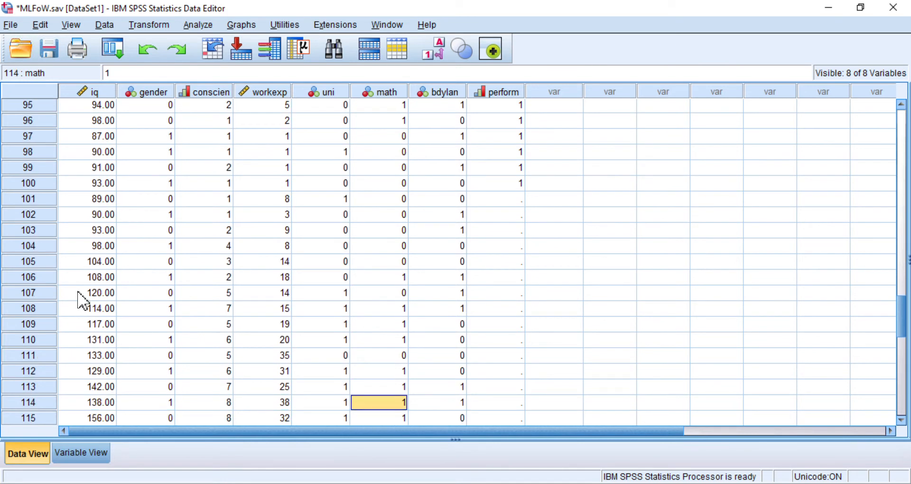
pyautogui.press('Up')
pyautogui.press('Up')
pyautogui.press('Up')
pyautogui.press('Up')
pyautogui.press('Left')
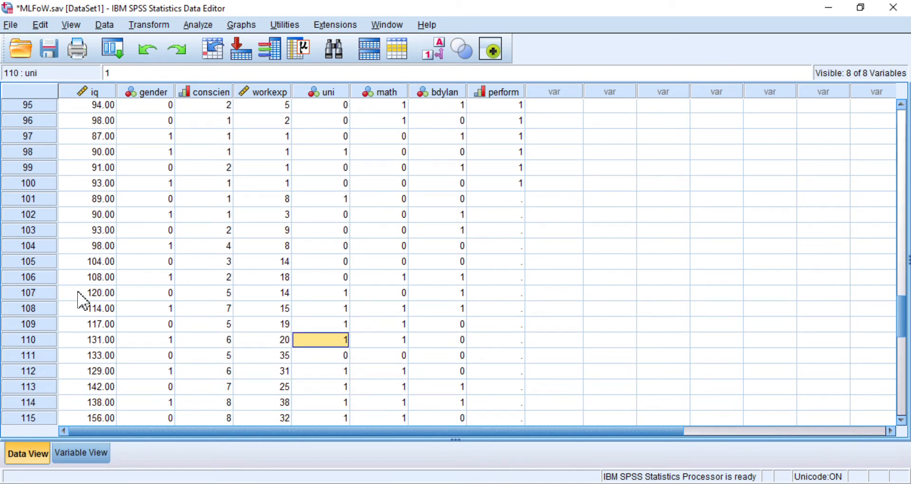
pyautogui.press('Up')
pyautogui.press('Up')
pyautogui.press('Up')
pyautogui.press('Up')
pyautogui.press('Up')
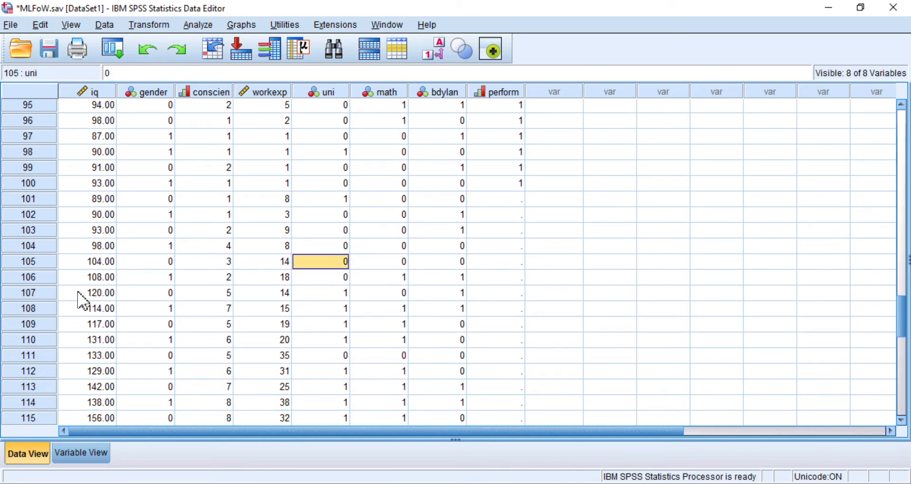
pyautogui.press('Right')
pyautogui.press('Up')
pyautogui.press('Up')
pyautogui.press('Up')
pyautogui.press('Up')
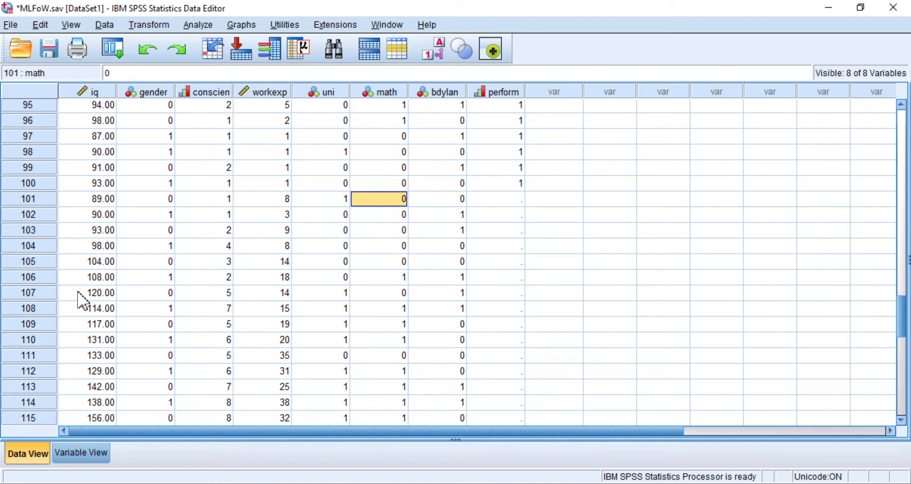
# Examine the perform column for the applicants from case 101 down to case 115
pyautogui.press('Right')
pyautogui.press('Right')
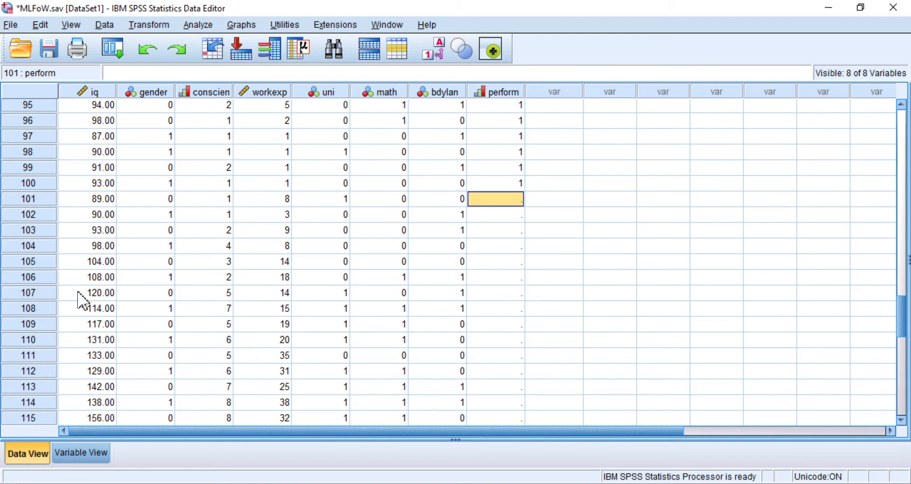
pyautogui.press('Down')
pyautogui.press('Down')
pyautogui.press('Down')
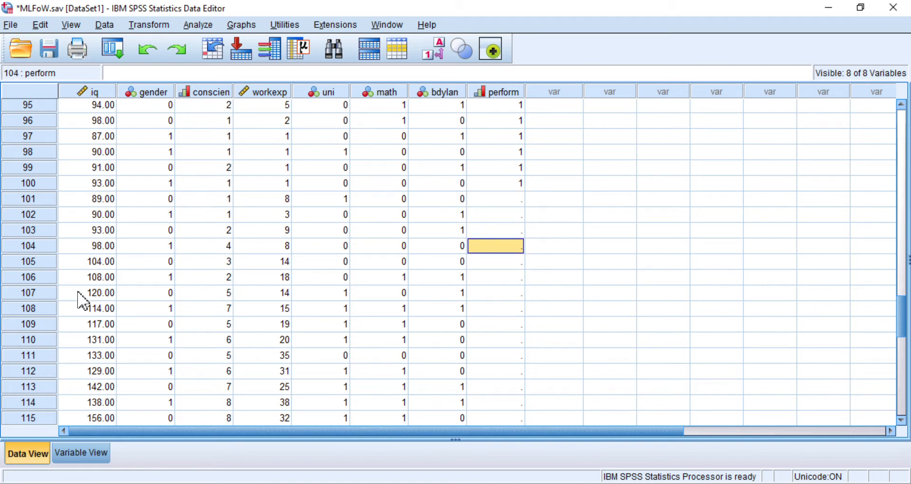
pyautogui.press('Up')
pyautogui.press('Up')
pyautogui.press('Up')
pyautogui.press('Down')
pyautogui.press('Down')
pyautogui.press('Down')
pyautogui.press('Down')
pyautogui.press('Down')
pyautogui.press('Down')
pyautogui.press('Down')
pyautogui.press('Down')
pyautogui.press('Down')
pyautogui.press('Down')
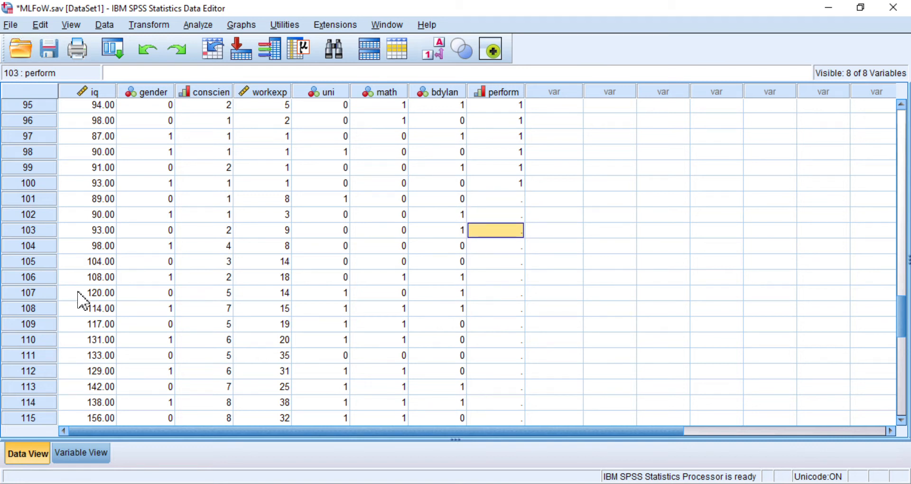
pyautogui.press('Down')
pyautogui.press('Down')
pyautogui.press('Down')
pyautogui.press('Down')
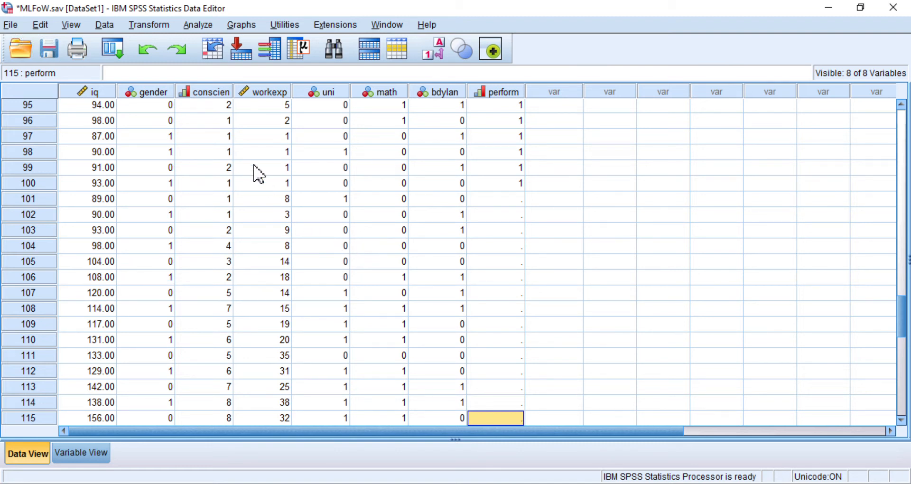
# Start a Multilayer Perceptron neural network analysis and reset all of its settings
pyautogui.click(199, 25)
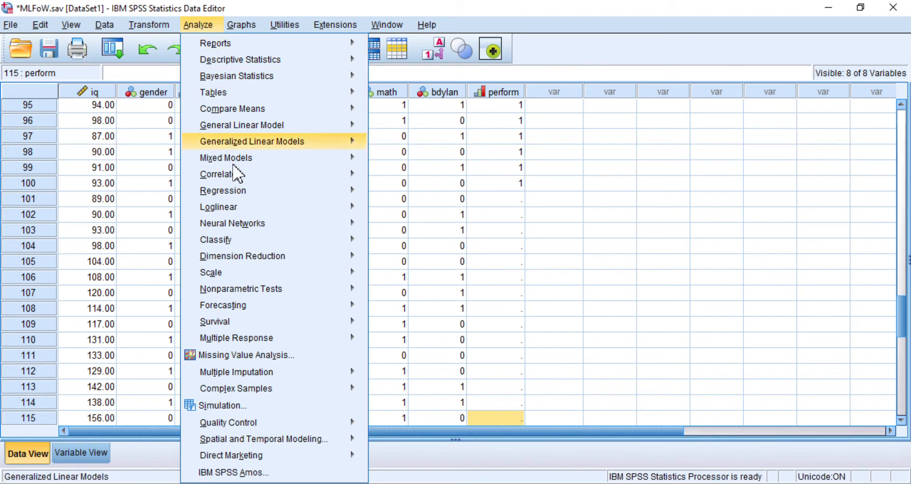
pyautogui.moveTo(234, 228)
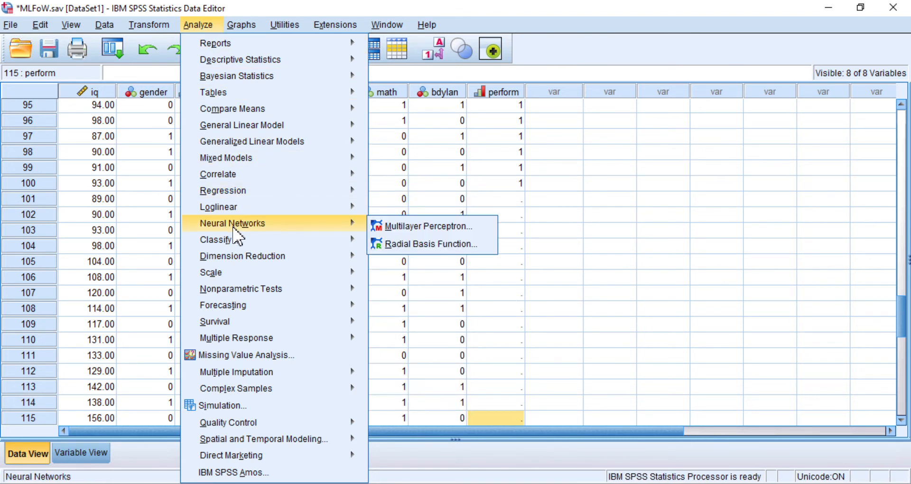
pyautogui.click(441, 228)
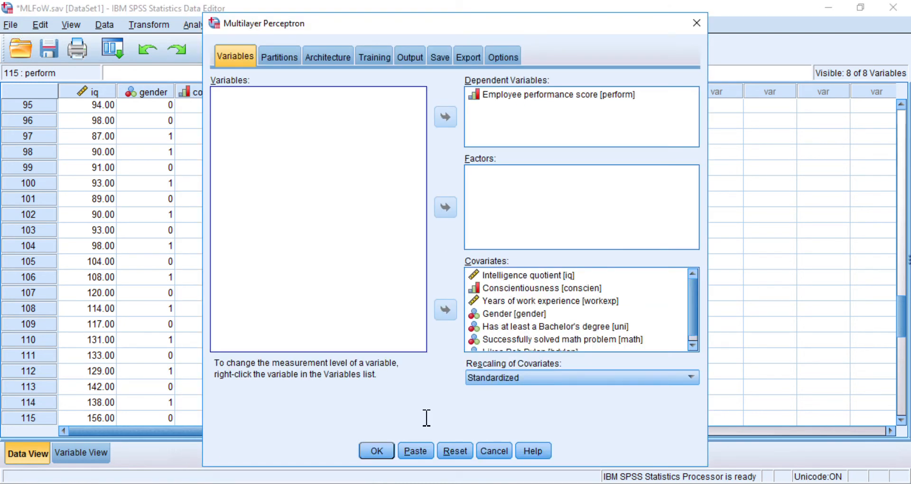
pyautogui.click(456, 454)
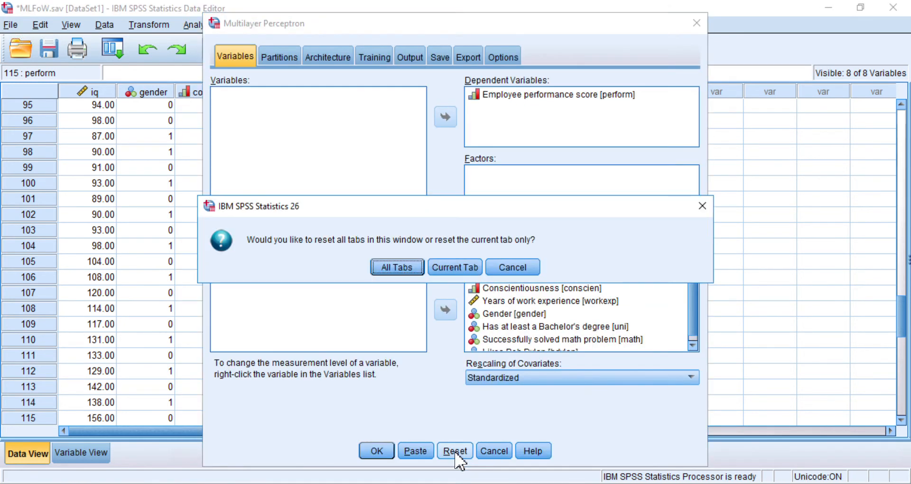
pyautogui.click(412, 273)
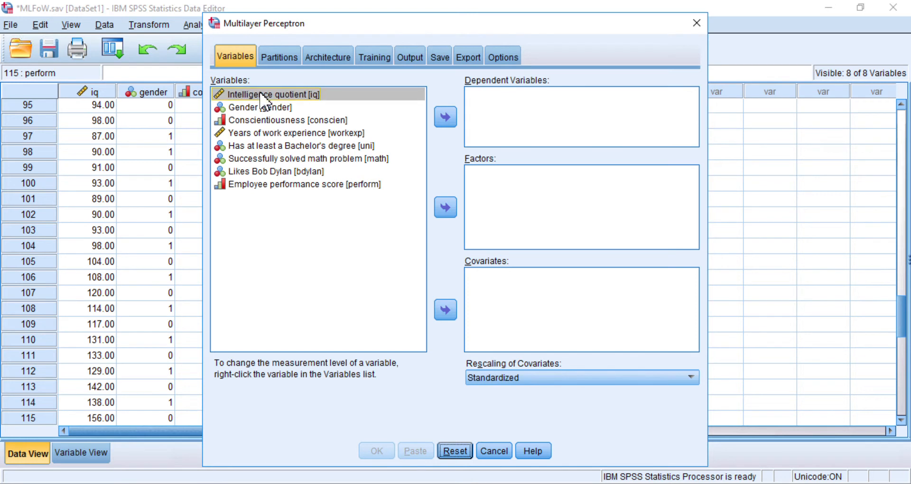
# Assign Employee performance score as the dependent variable and all seven variables from Intelligence quotient to Likes Bob Dylan as covariates
pyautogui.click(259, 192)
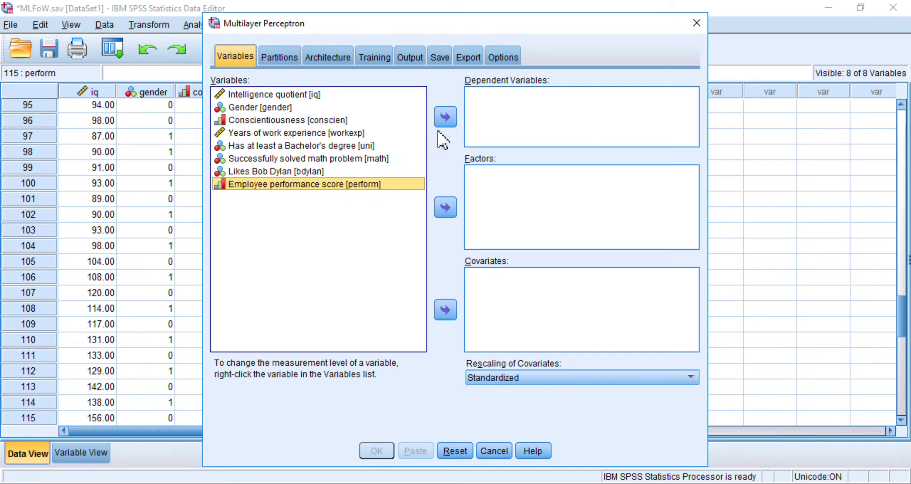
pyautogui.click(446, 117)
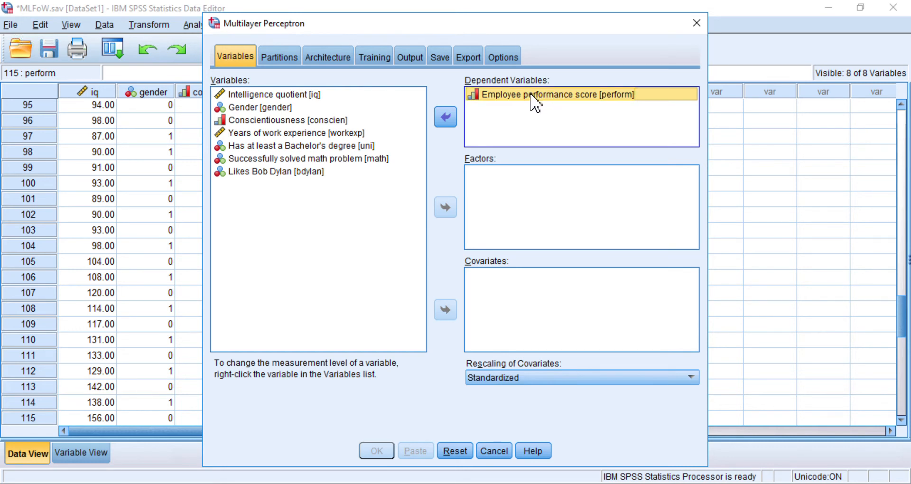
pyautogui.click(266, 95)
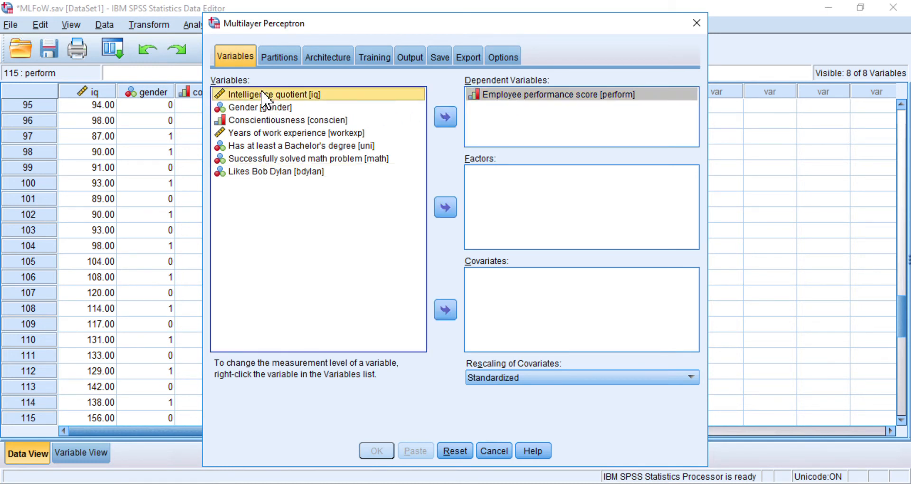
pyautogui.hotkey('shift', 'Down')
pyautogui.hotkey('shift', 'Down')
pyautogui.hotkey('shift', 'Down')
pyautogui.hotkey('shift', 'Down')
pyautogui.hotkey('shift', 'Down')
pyautogui.hotkey('shift', 'Down')
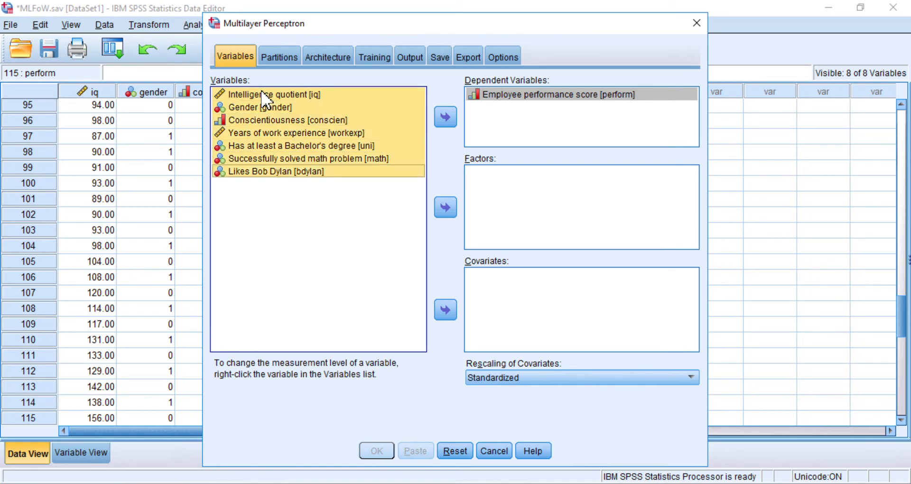
pyautogui.click(446, 310)
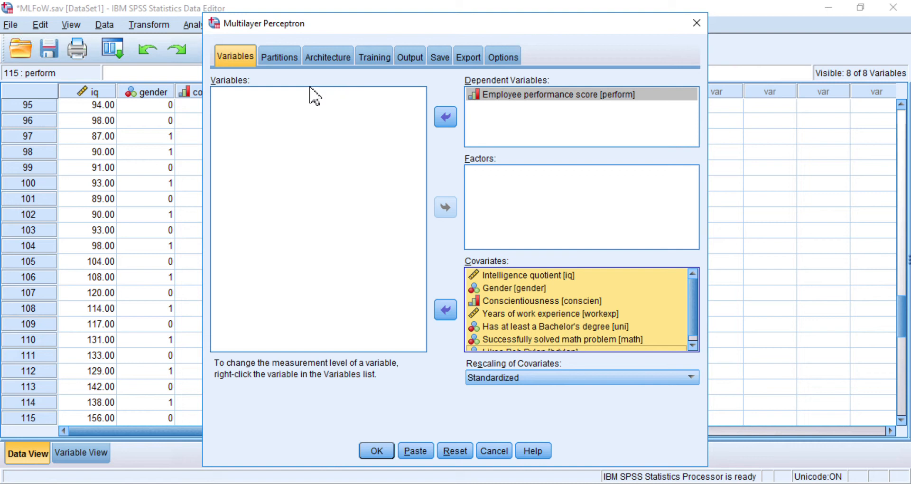
# Review the network's partition, architecture and training settings
pyautogui.click(279, 57)
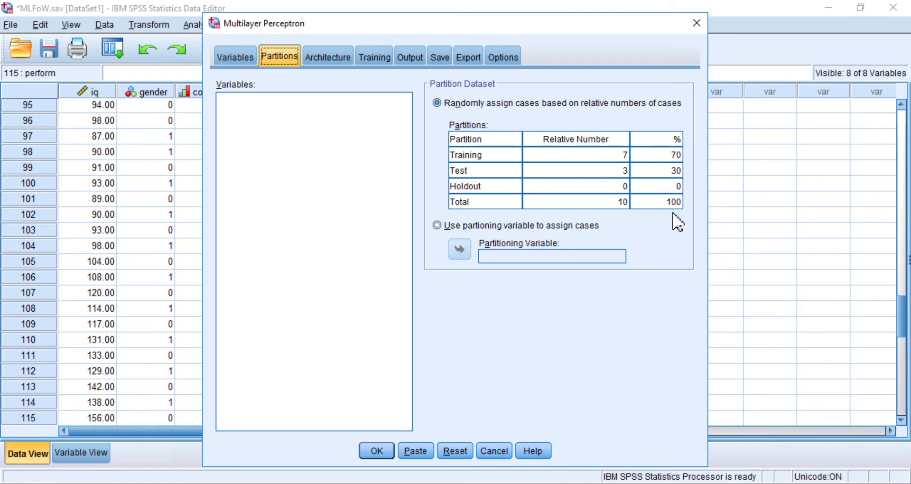
pyautogui.click(328, 57)
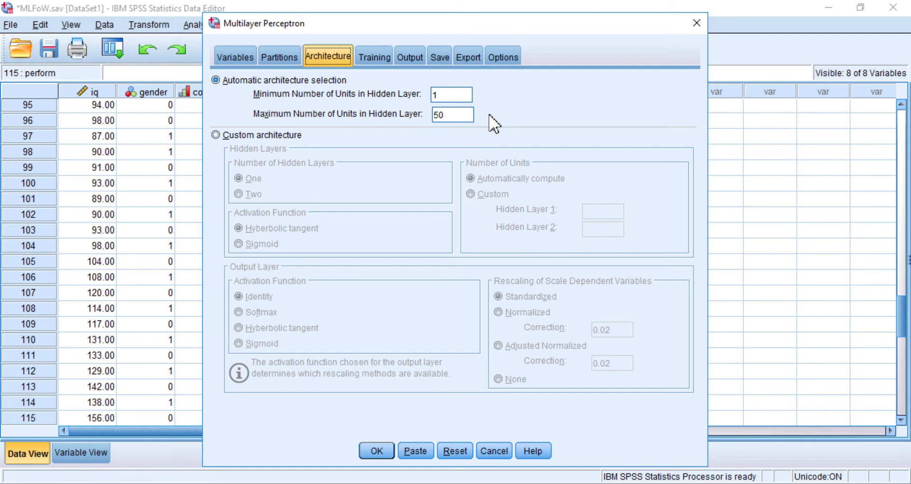
pyautogui.click(375, 58)
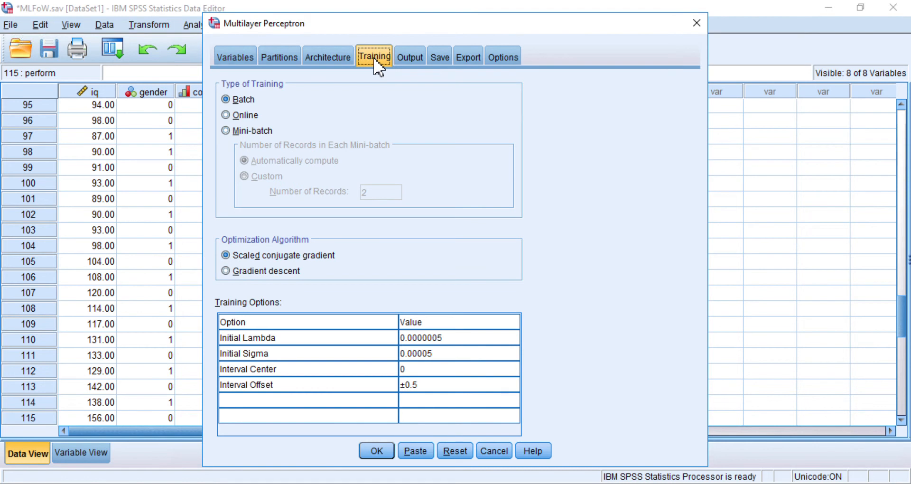
# Enable the independent variable importance analysis and save the predicted value or category for each dependent variable
pyautogui.click(411, 59)
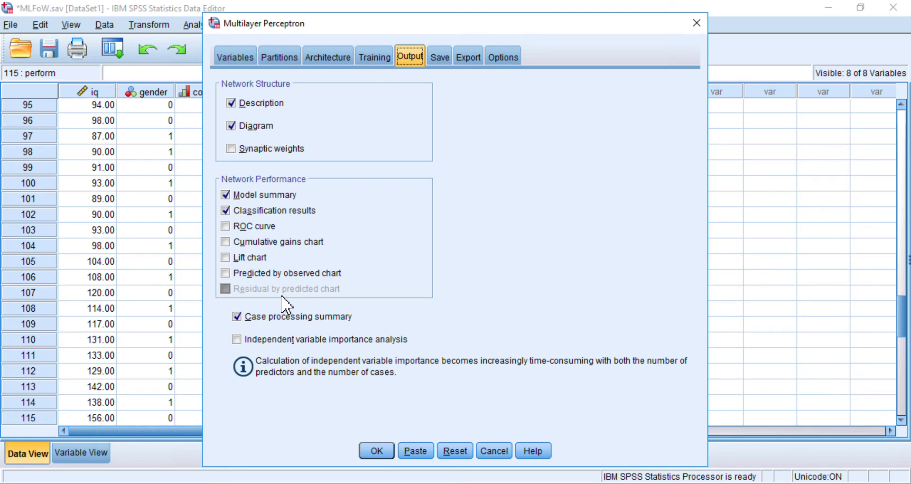
pyautogui.click(237, 340)
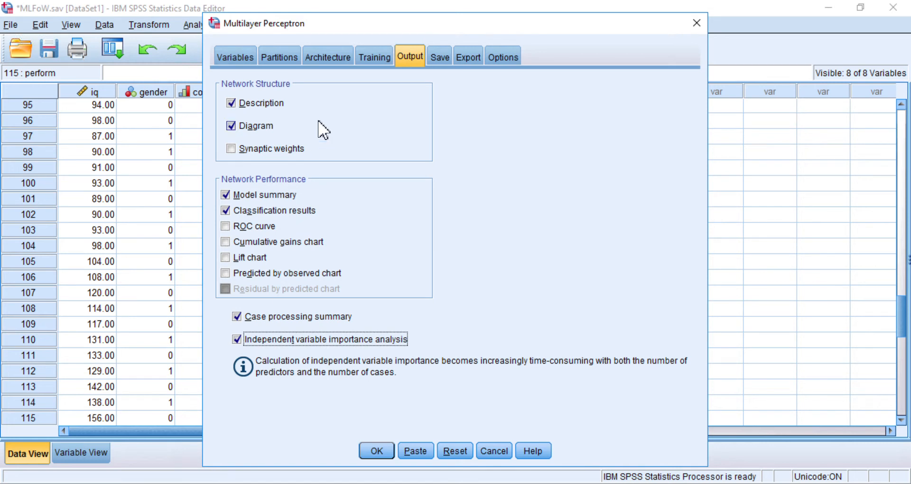
pyautogui.click(441, 57)
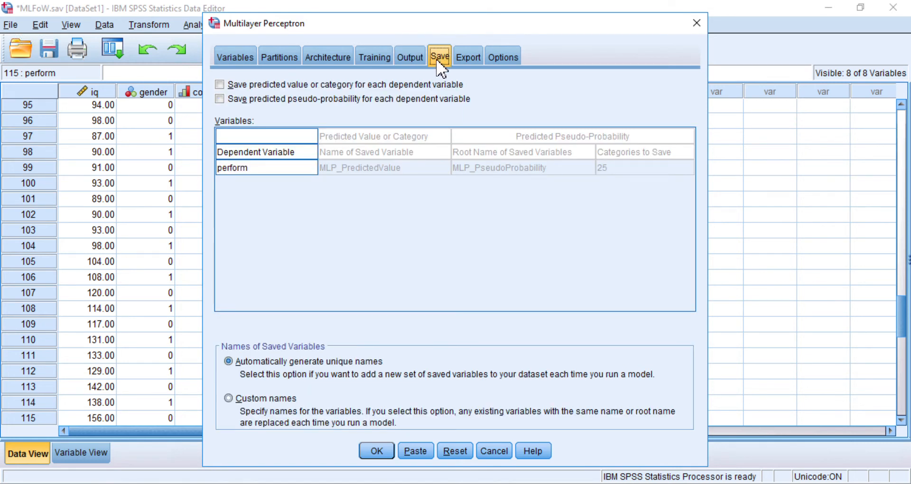
pyautogui.click(220, 86)
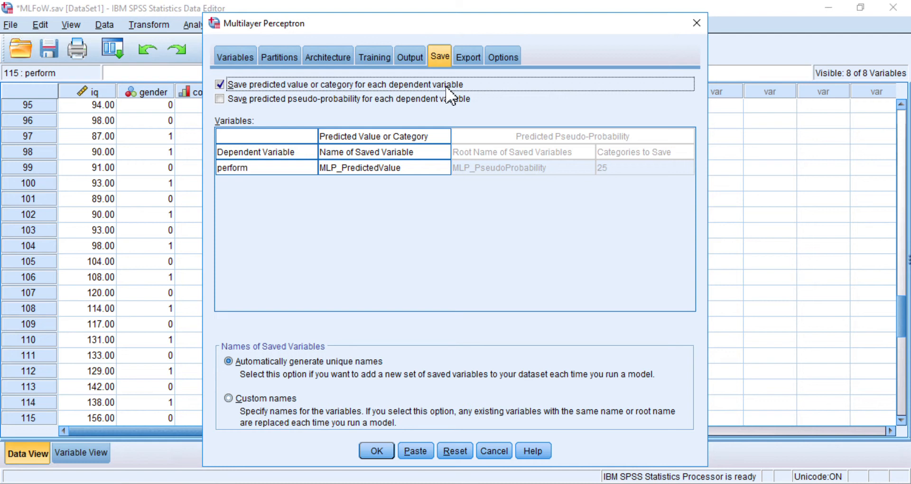
# Check the export settings and stopping rules, and run the Multilayer Perceptron analysis
pyautogui.click(471, 66)
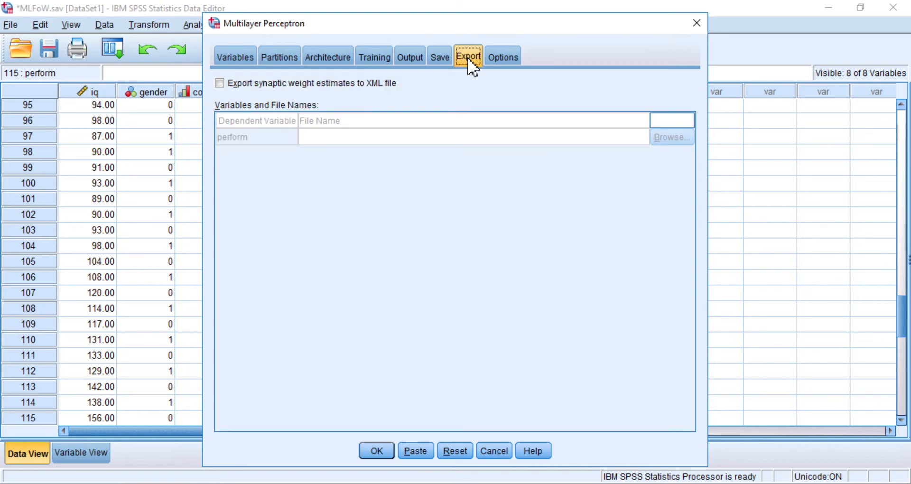
pyautogui.click(501, 59)
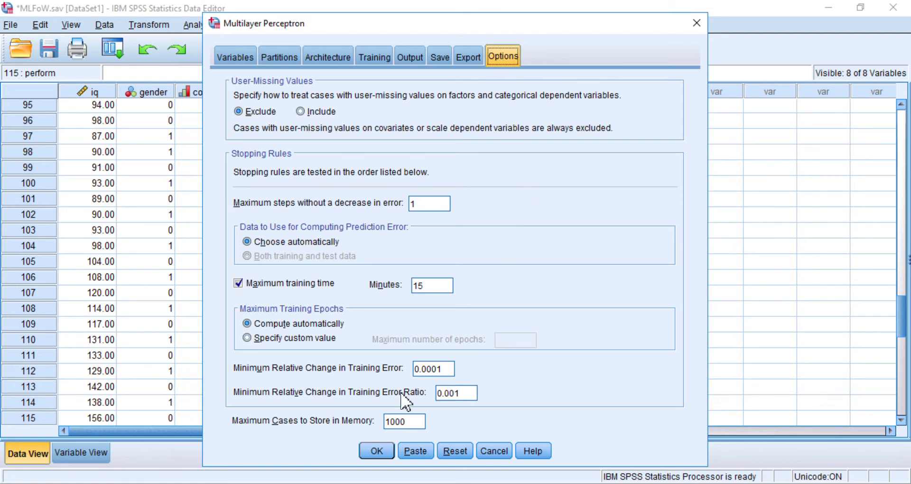
pyautogui.click(374, 452)
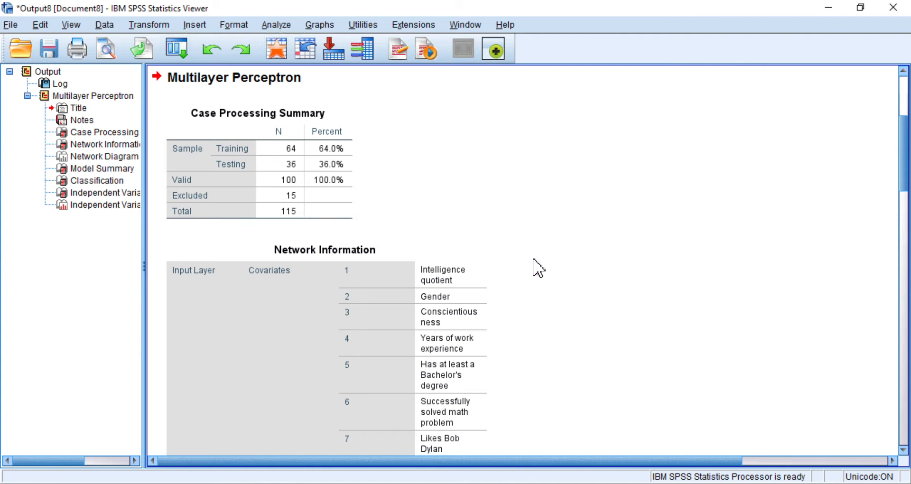
# Examine the Network Information table and the network diagram linking the predictors to the performance scores
pyautogui.scroll(-3, 538, 268)
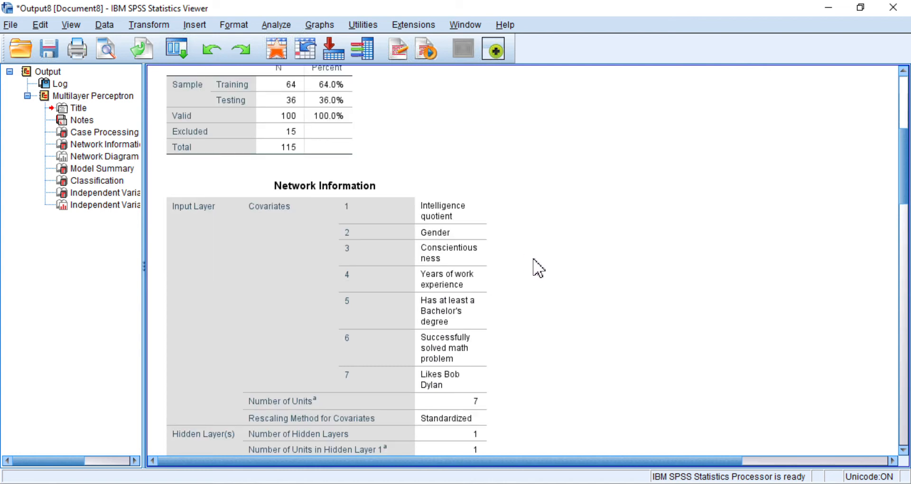
pyautogui.scroll(-3, 538, 269)
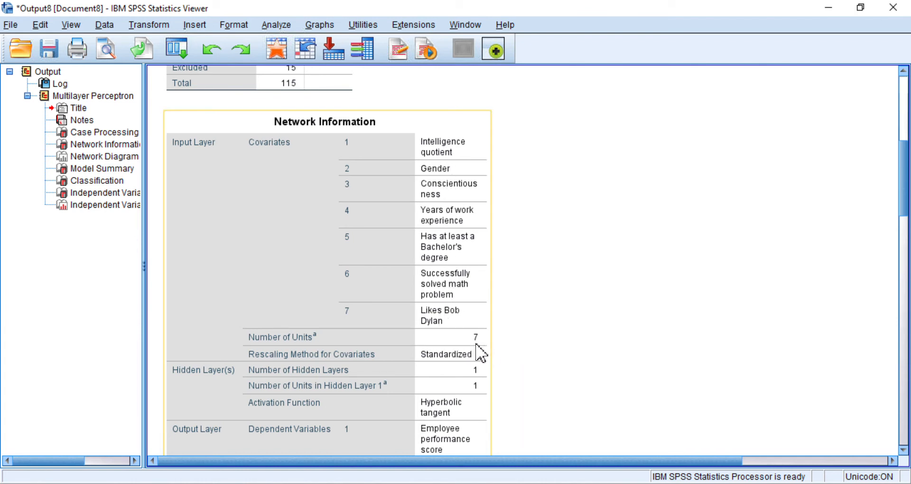
pyautogui.scroll(-5, 565, 312)
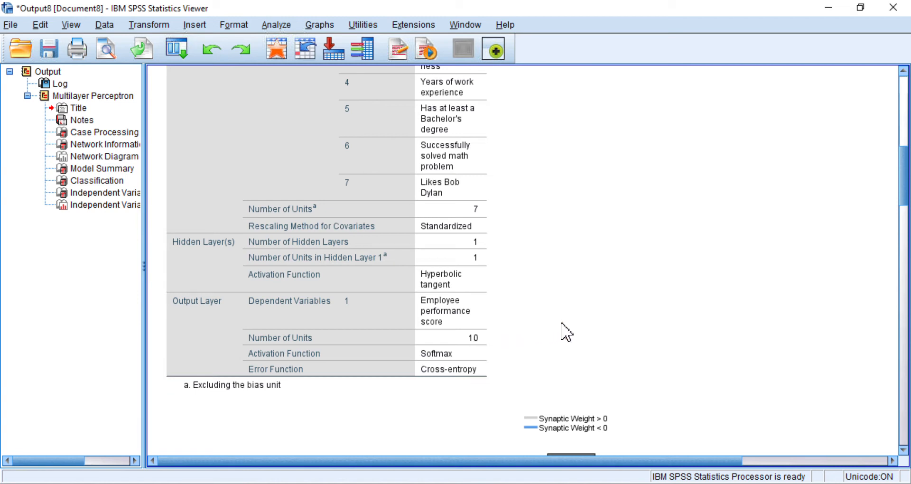
pyautogui.scroll(-3, 566, 328)
pyautogui.scroll(-12, 569, 330)
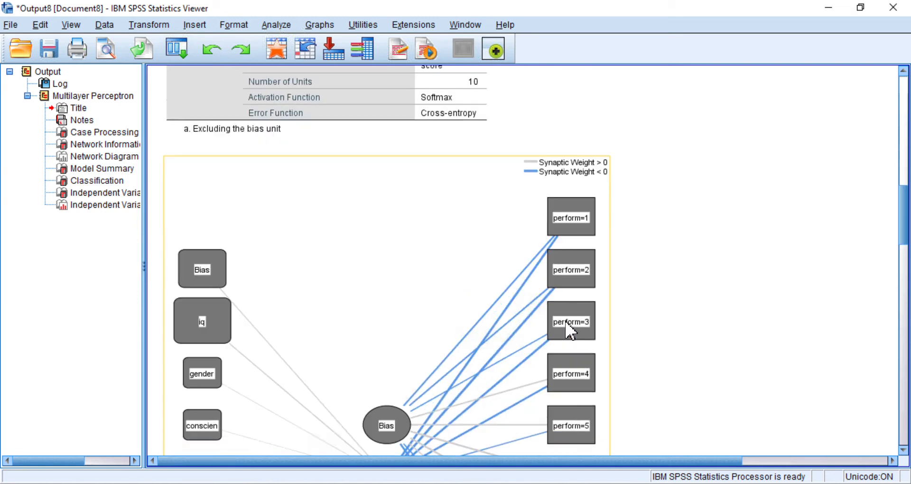
pyautogui.scroll(-6, 652, 298)
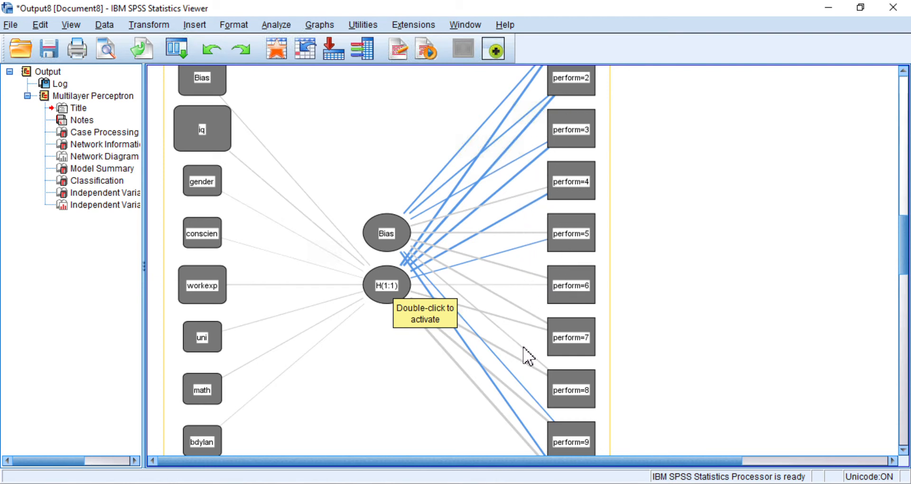
pyautogui.scroll(3, 553, 265)
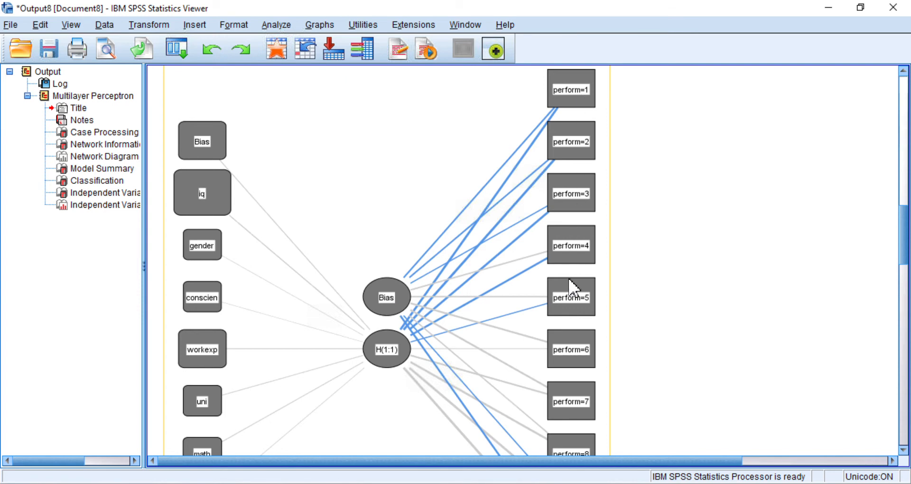
# Examine the remainder of the network diagram and the training and testing errors in the Model Summary table
pyautogui.scroll(-3, 571, 287)
pyautogui.scroll(-3, 573, 286)
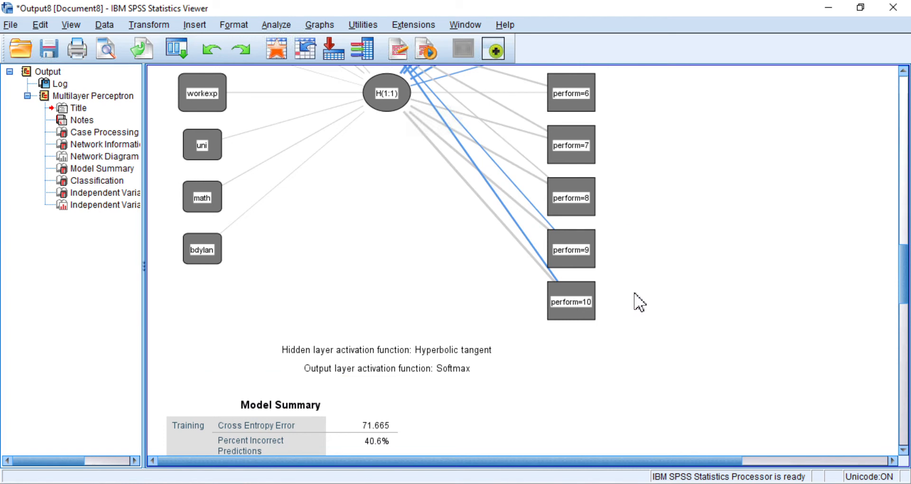
pyautogui.scroll(-5, 640, 302)
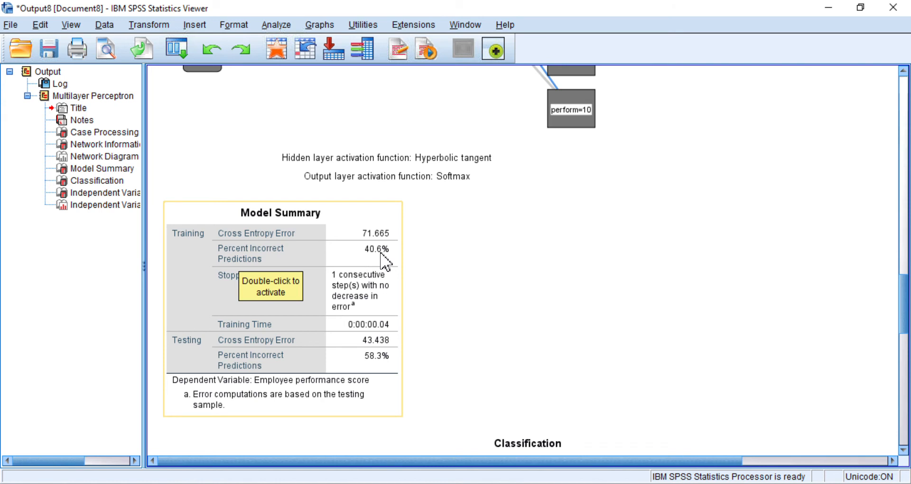
pyautogui.scroll(-3, 465, 280)
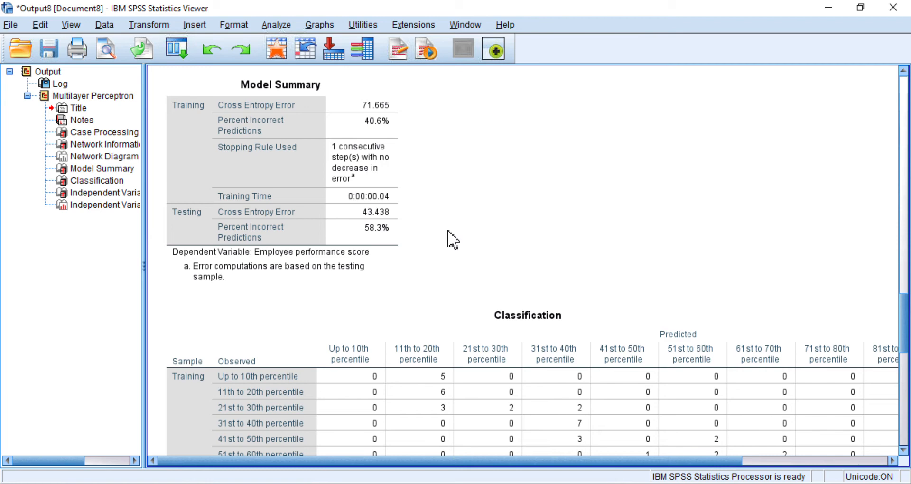
# Examine the Classification table comparing observed and predicted percentile groups for the training and testing samples
pyautogui.scroll(-3, 498, 237)
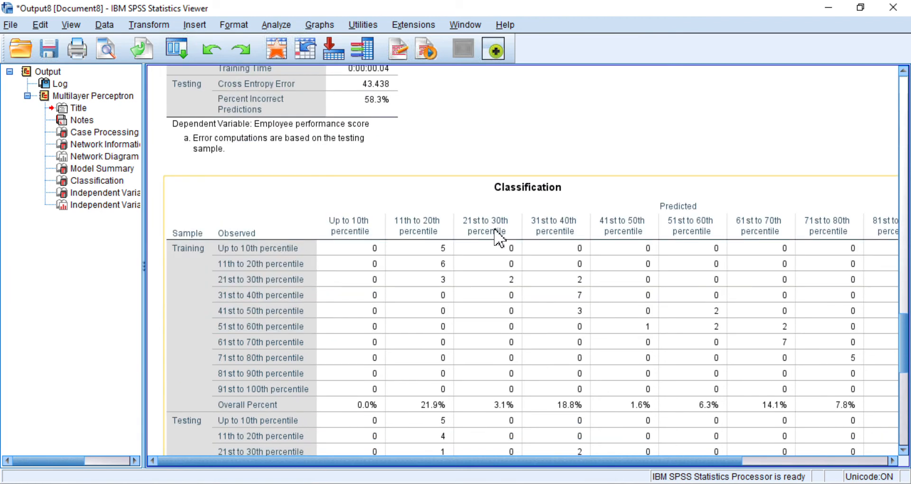
pyautogui.scroll(-2, 499, 237)
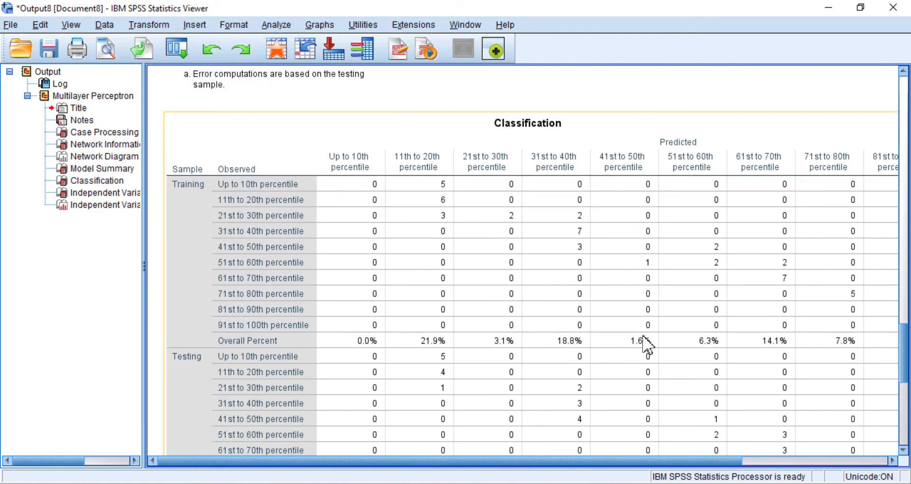
pyautogui.scroll(-8, 413, 241)
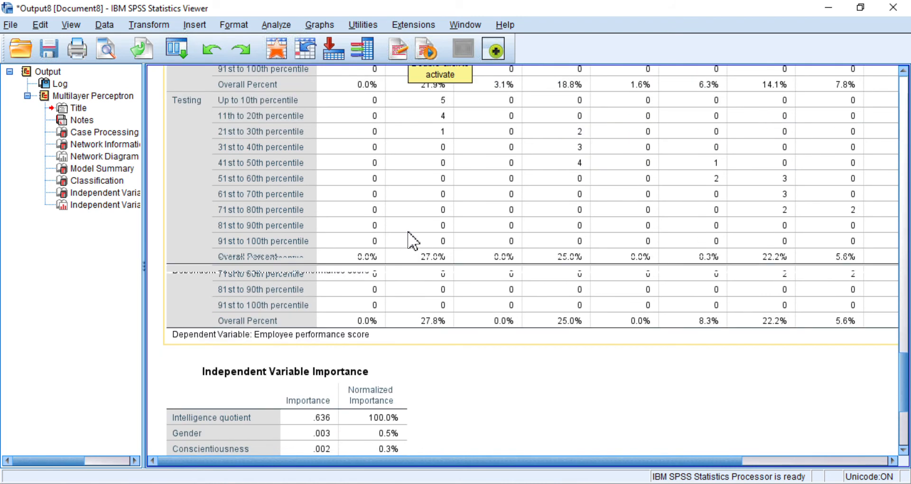
# Examine the Independent Variable Importance table for the importance and normalized importance of each predictor
pyautogui.scroll(-2, 413, 240)
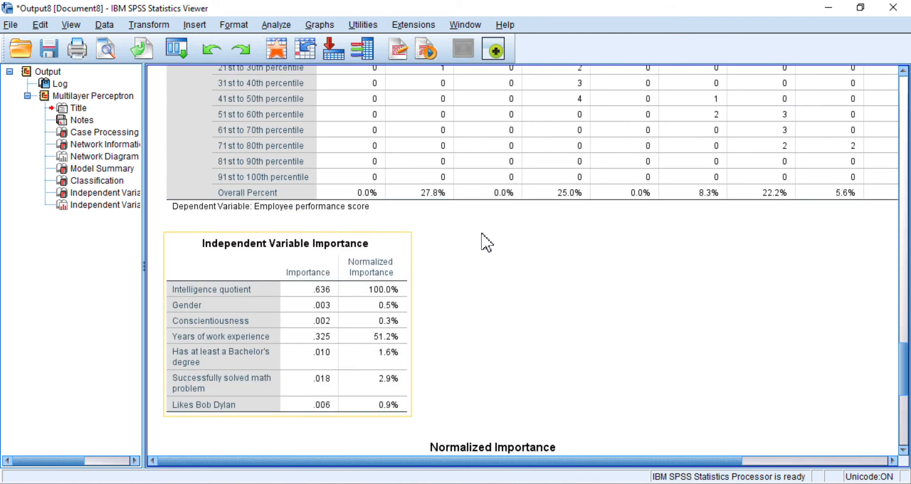
pyautogui.scroll(-3, 526, 284)
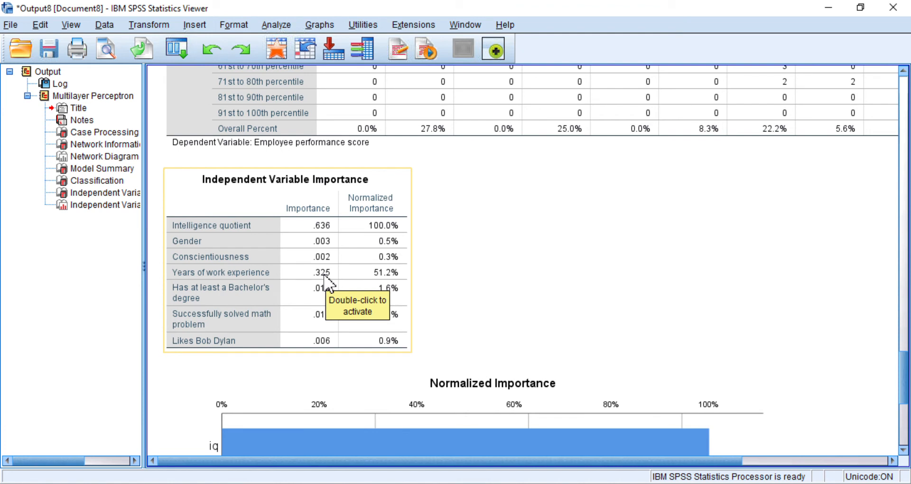
pyautogui.click(471, 245)
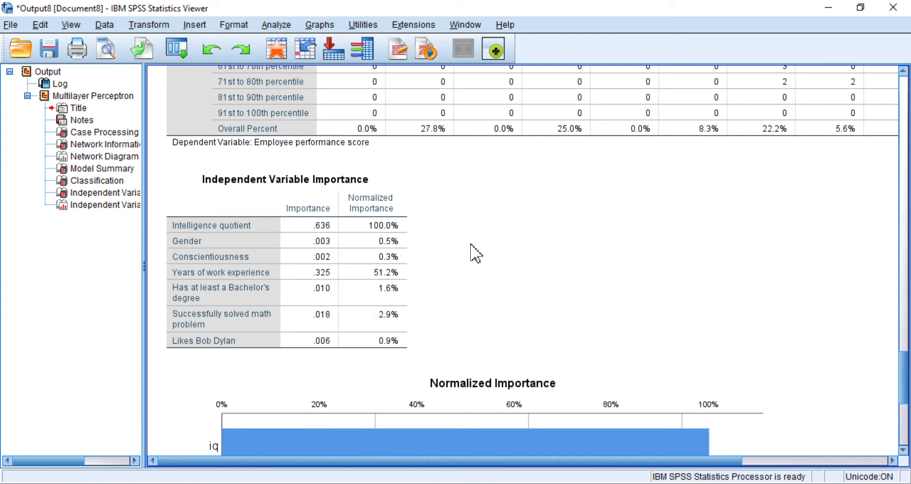
pyautogui.click(333, 296)
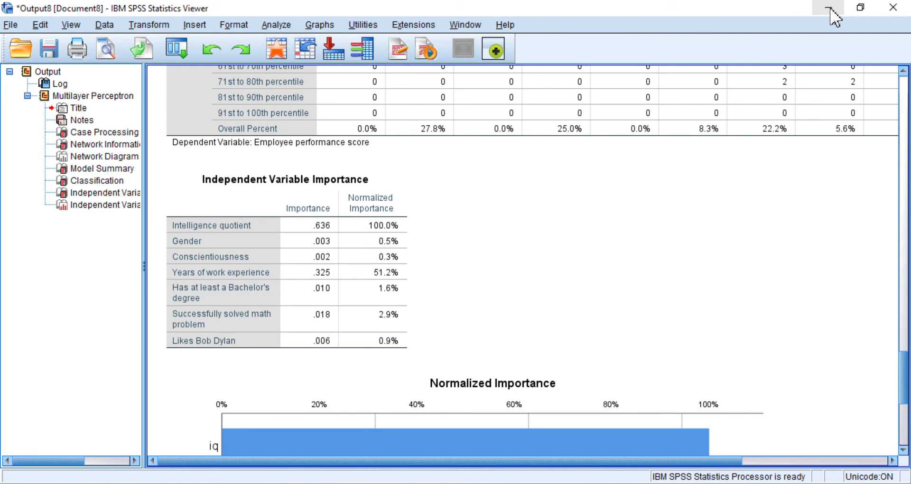
# Return to the MLFoW.sav data and compare perform with MLP_PredictedValue for cases 1 and 14
pyautogui.click(832, 9)
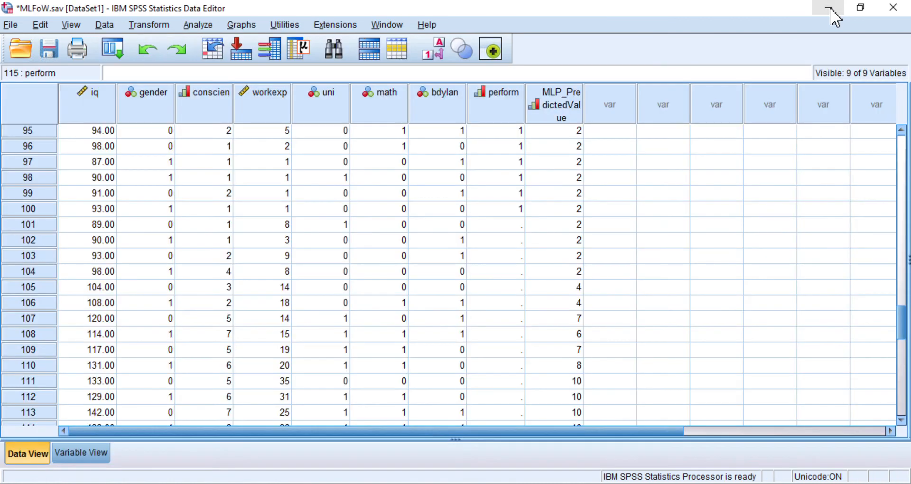
pyautogui.scroll(20, 532, 216)
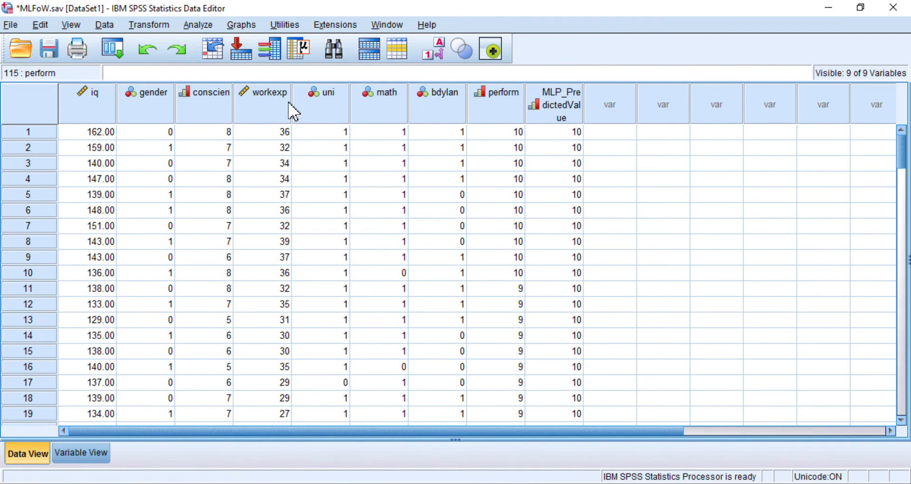
pyautogui.click(504, 134)
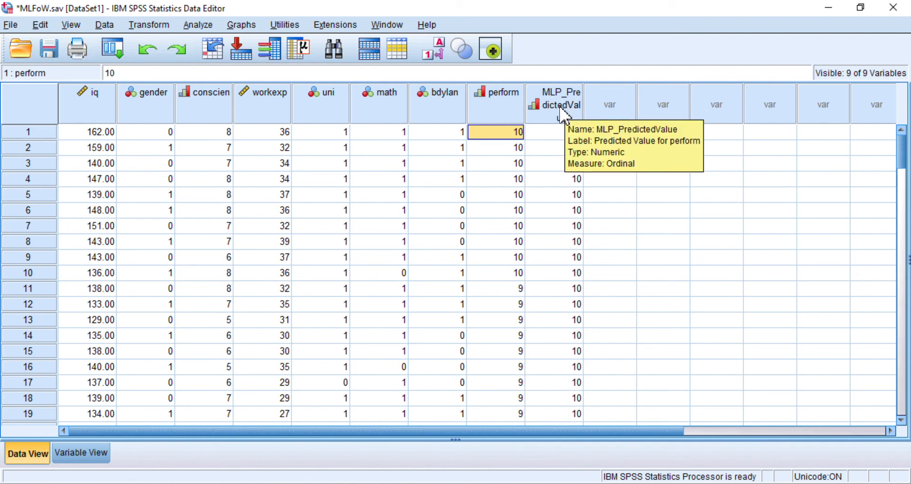
pyautogui.click(560, 138)
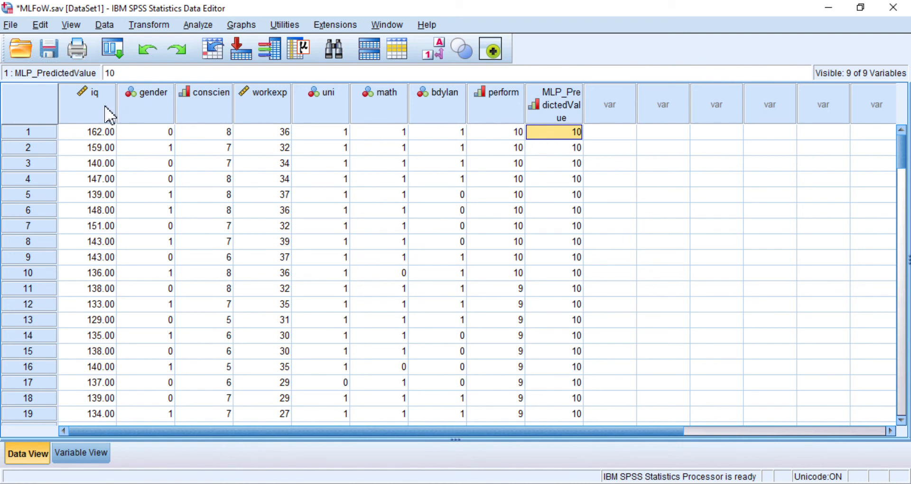
pyautogui.click(504, 133)
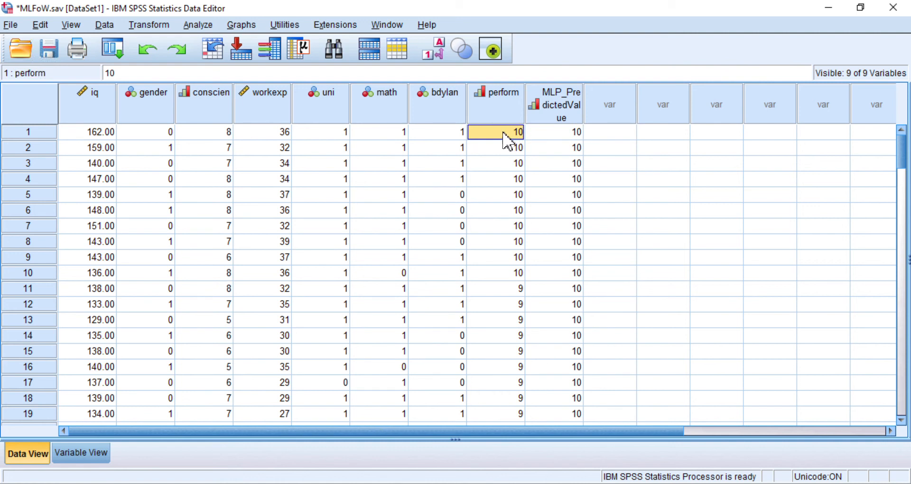
pyautogui.click(570, 136)
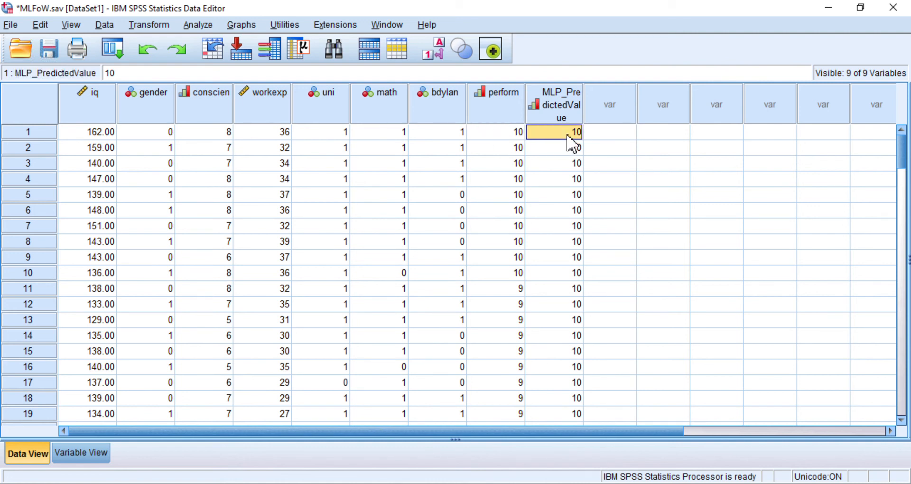
pyautogui.scroll(-2, 575, 301)
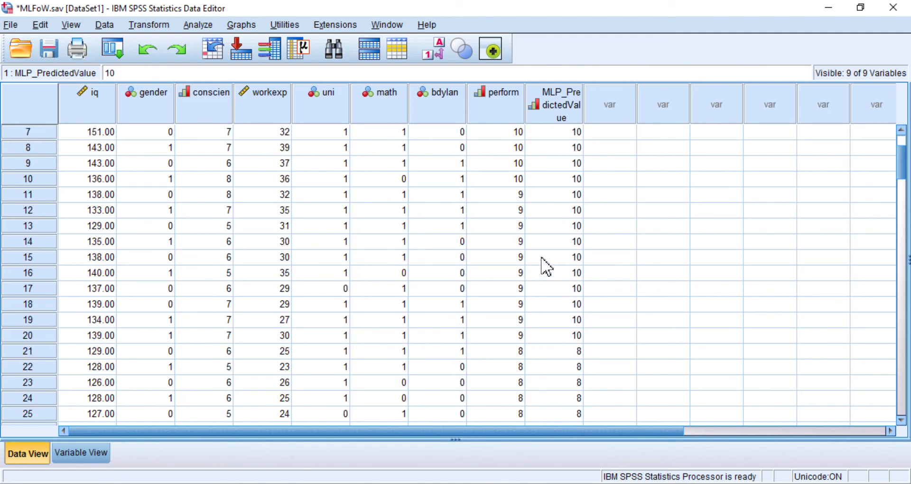
pyautogui.click(518, 243)
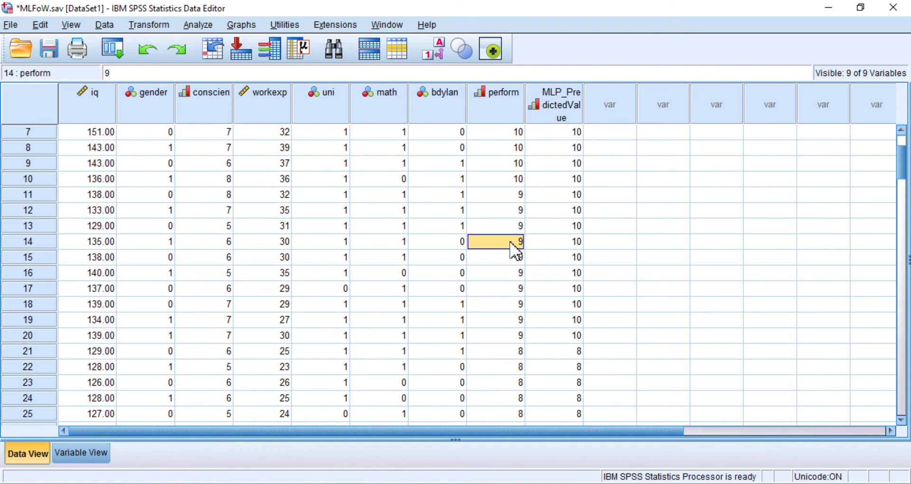
pyautogui.click(575, 246)
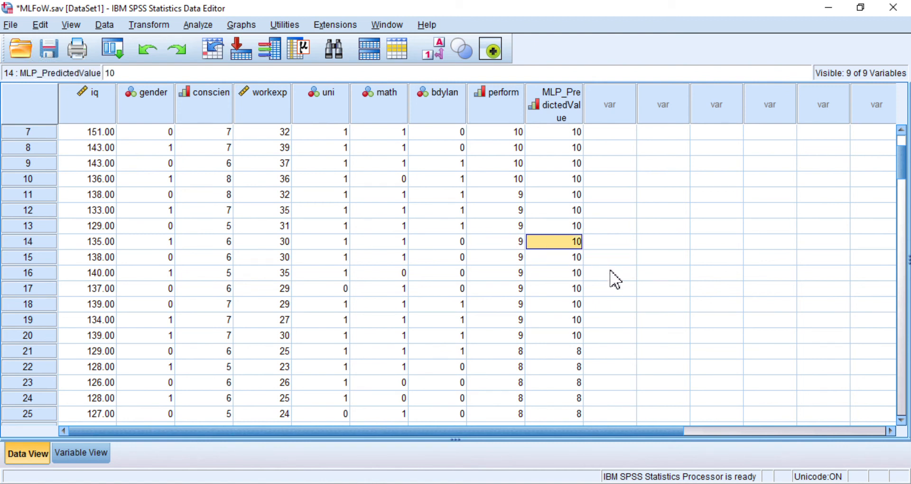
# Compare the actual perform score with MLP_PredictedValue for cases 44 and 68
pyautogui.scroll(-7, 612, 278)
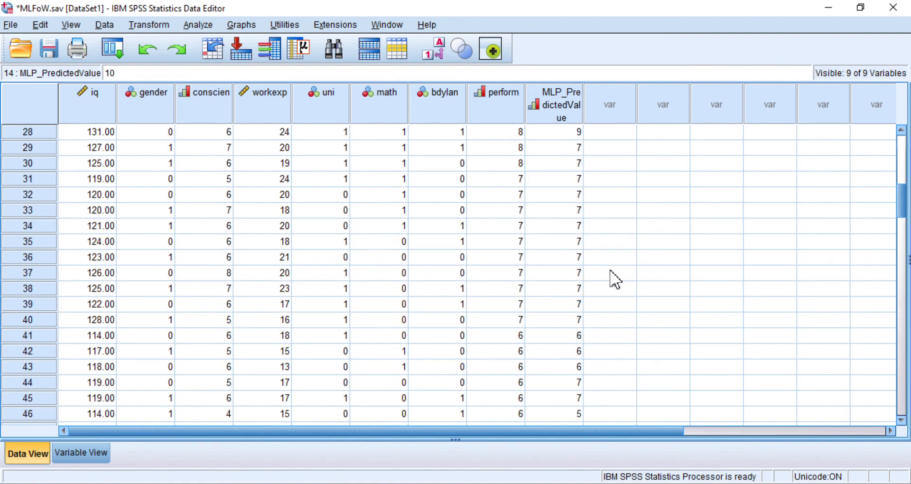
pyautogui.scroll(-2, 616, 280)
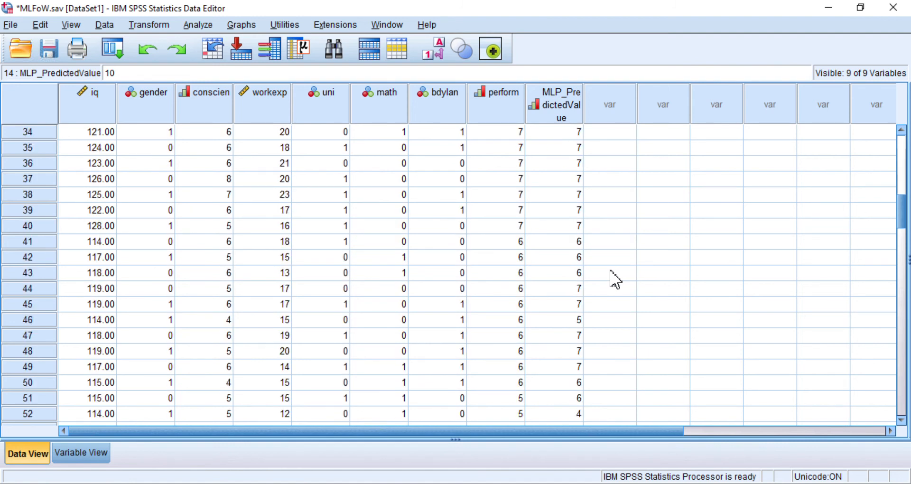
pyautogui.click(517, 294)
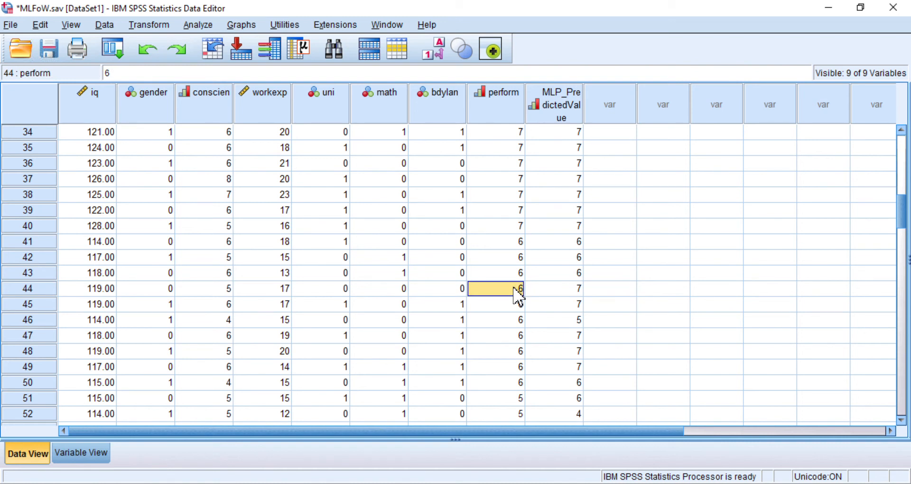
pyautogui.click(577, 292)
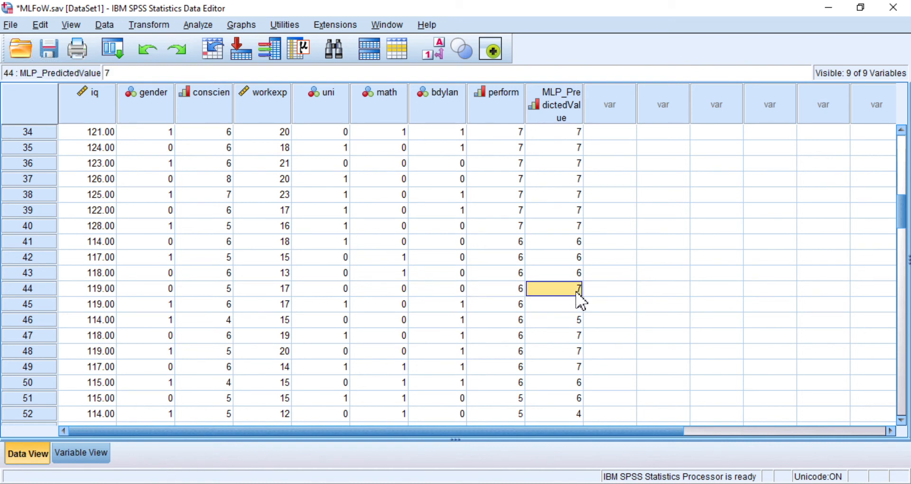
pyautogui.scroll(-3, 616, 299)
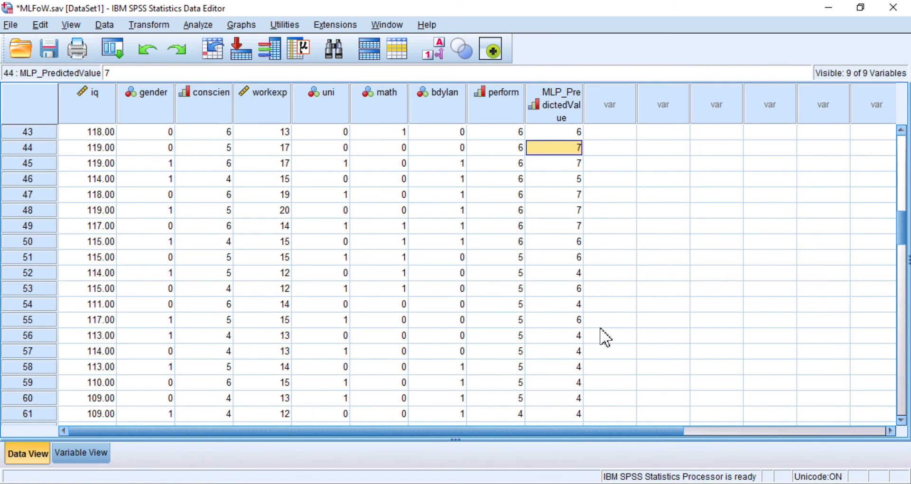
pyautogui.scroll(-2, 603, 336)
pyautogui.scroll(-5, 604, 337)
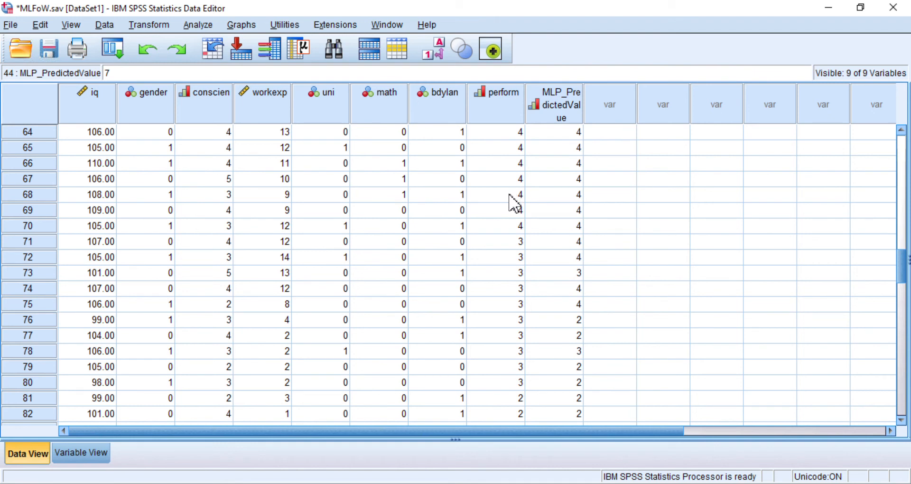
pyautogui.click(509, 195)
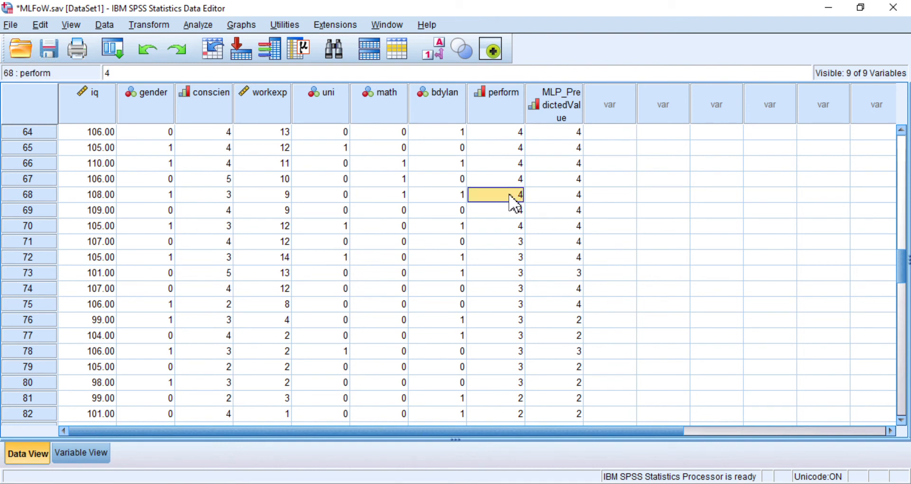
pyautogui.click(572, 196)
pyautogui.click(507, 194)
# Review the predicted performance values for the applicants in cases 101 to 115
pyautogui.scroll(-3, 569, 237)
pyautogui.scroll(-7, 568, 238)
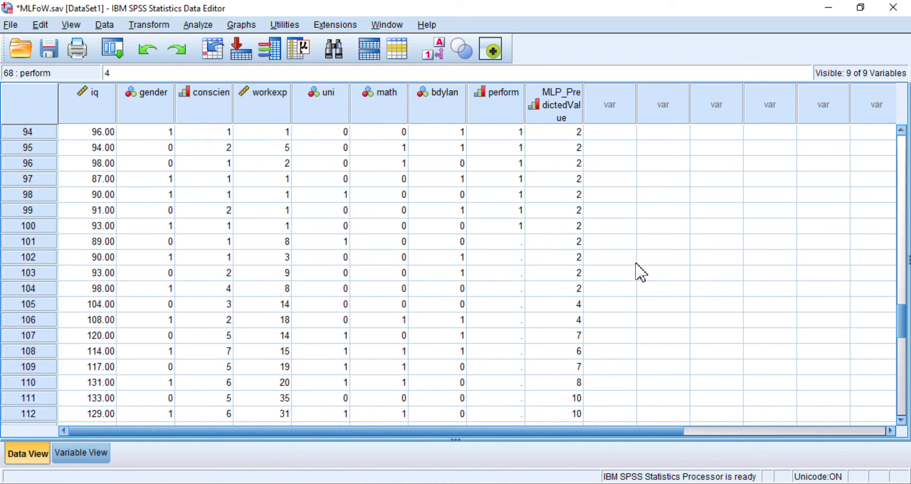
pyautogui.scroll(-1, 636, 264)
pyautogui.scroll(-1, 641, 273)
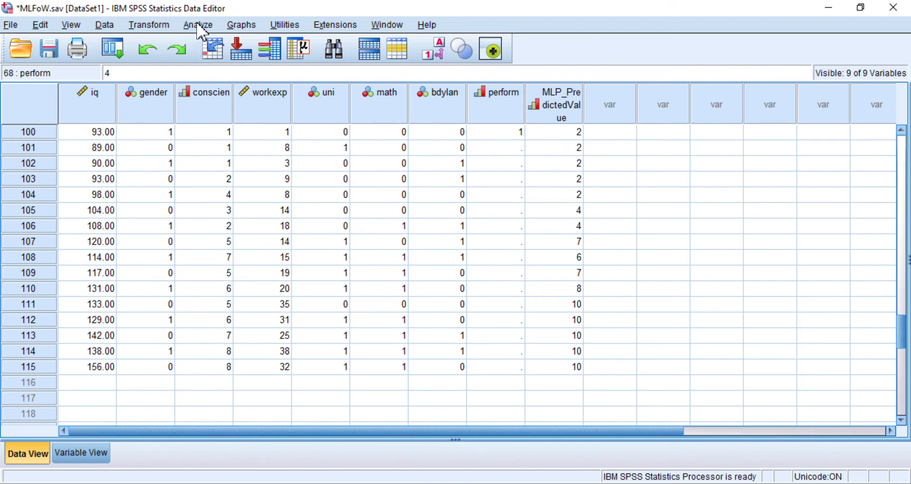
# Delete the MLP_PredictedValue variable from the dataset
pyautogui.rightClick(558, 116)
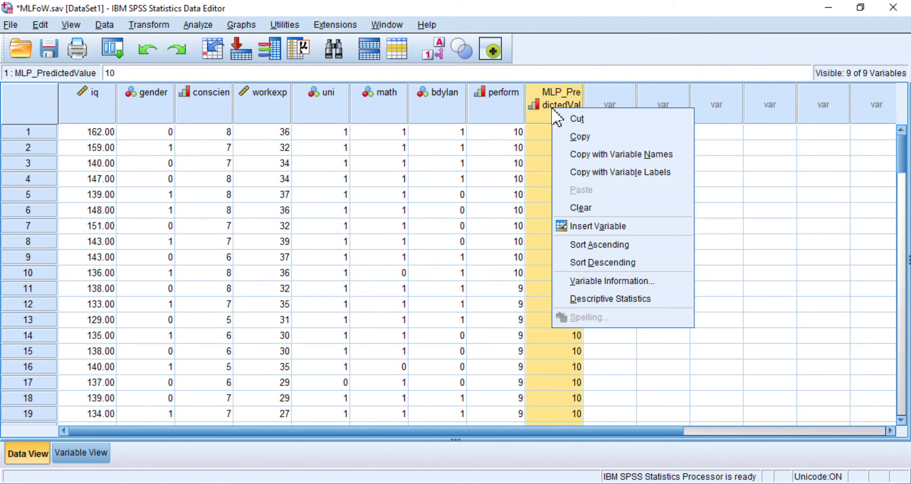
pyautogui.click(599, 208)
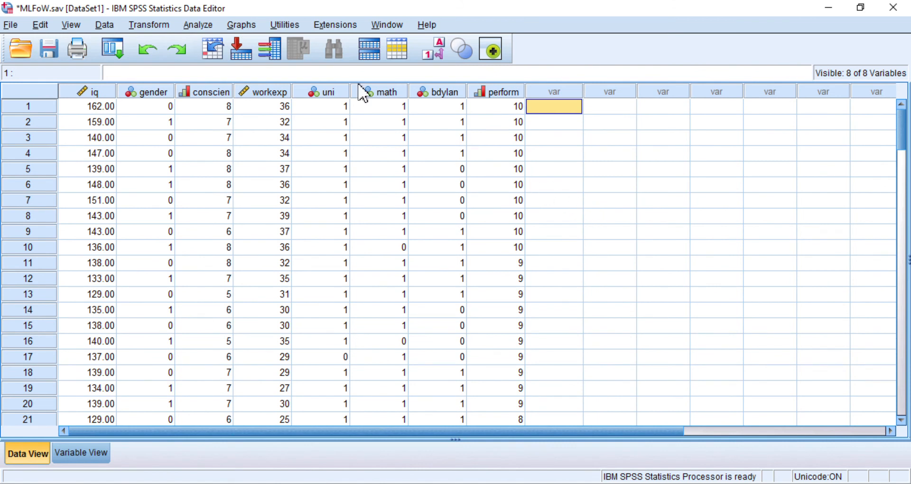
# Reopen the Multilayer Perceptron analysis and remove Gender and Conscientiousness from its covariates
pyautogui.click(198, 26)
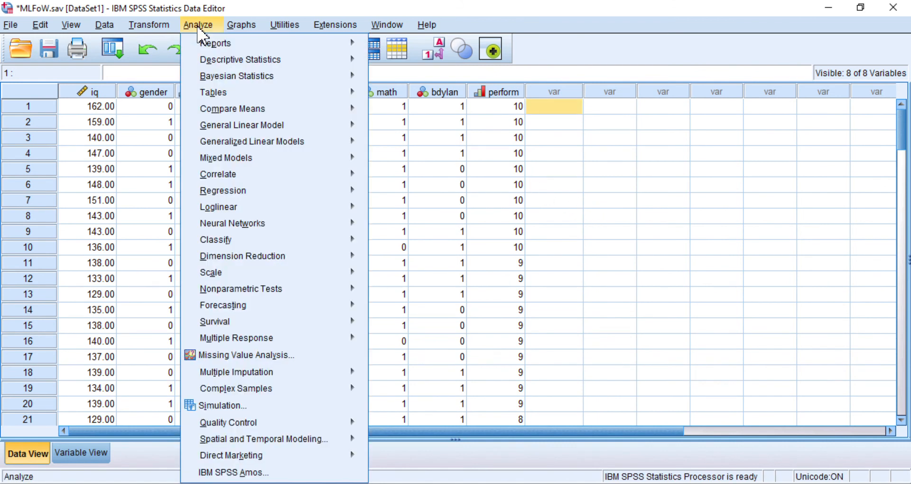
pyautogui.moveTo(247, 224)
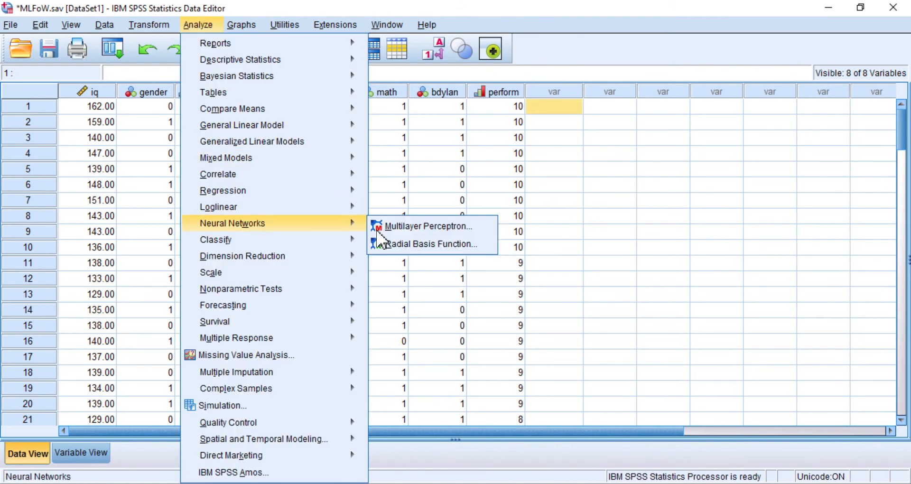
pyautogui.click(420, 227)
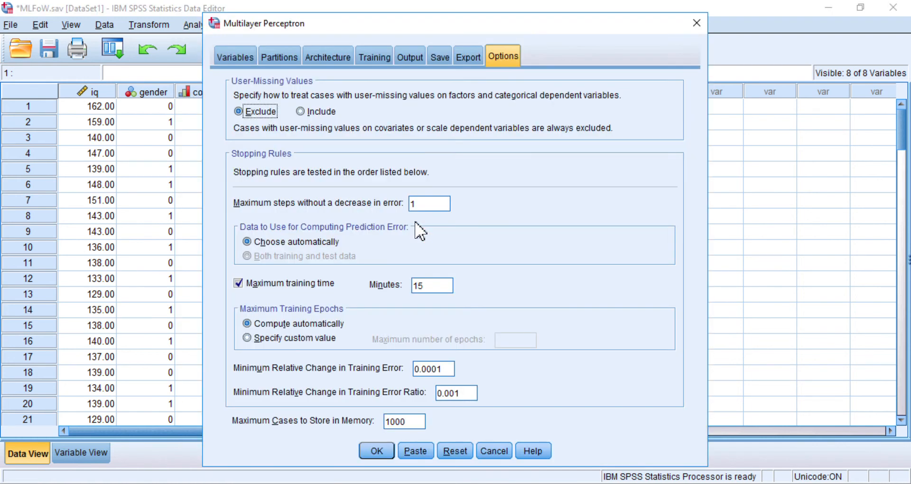
pyautogui.click(236, 57)
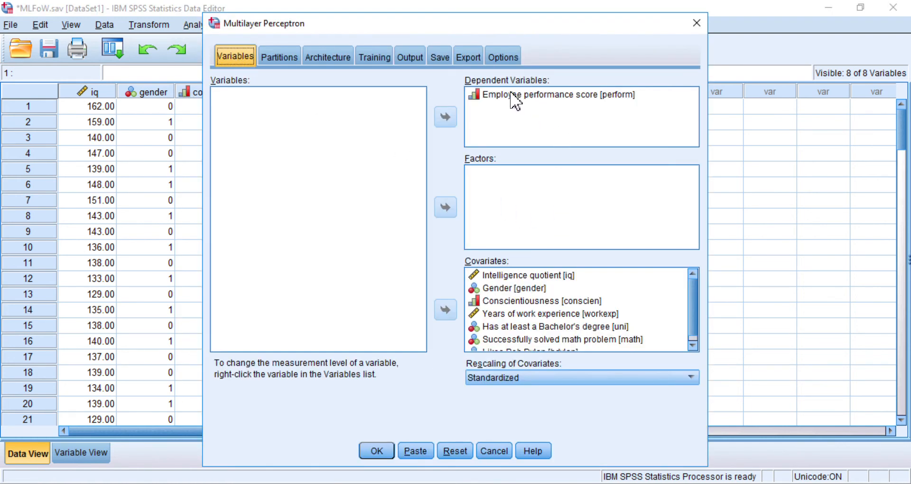
pyautogui.click(611, 96)
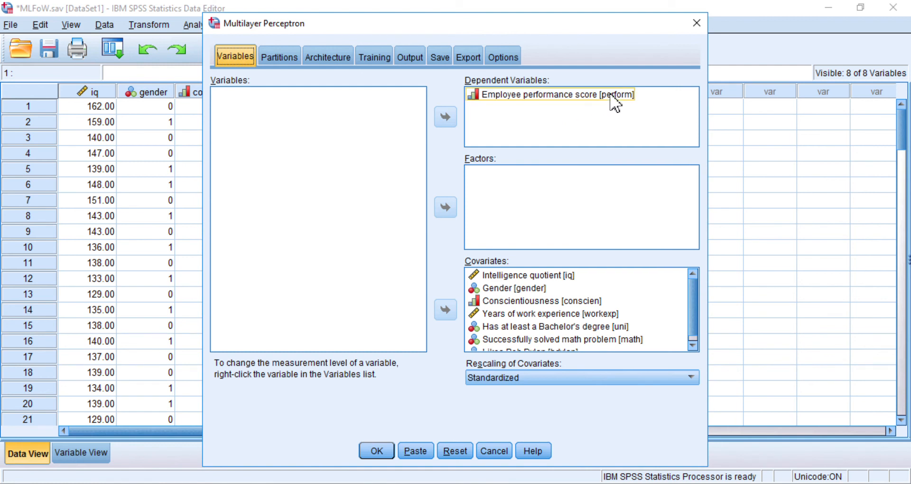
pyautogui.click(519, 277)
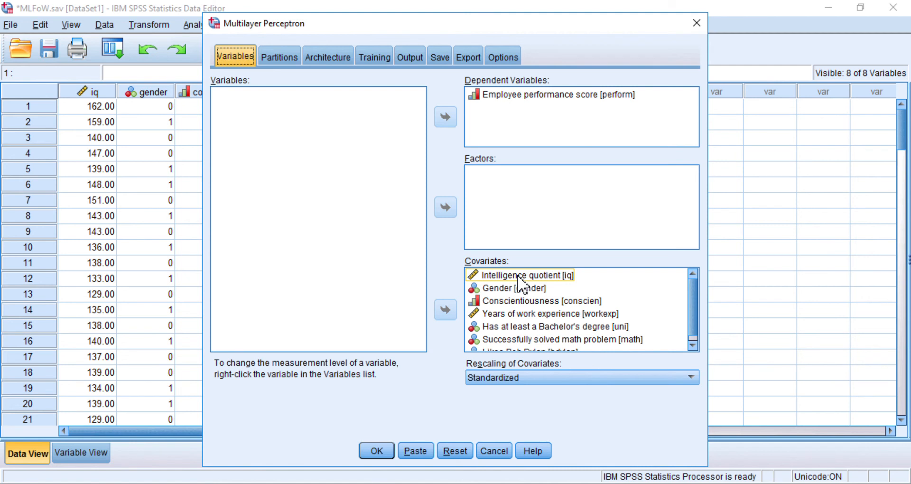
pyautogui.click(517, 276)
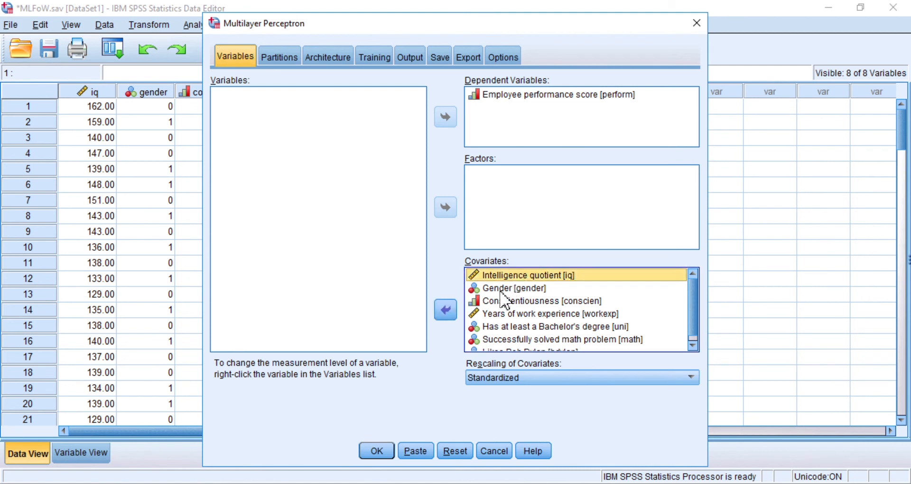
pyautogui.click(501, 289)
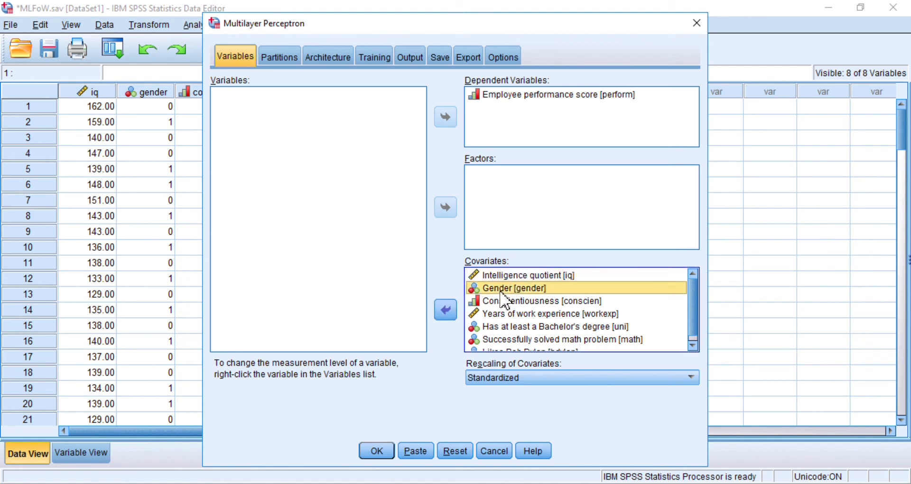
pyautogui.click(452, 310)
pyautogui.click(526, 291)
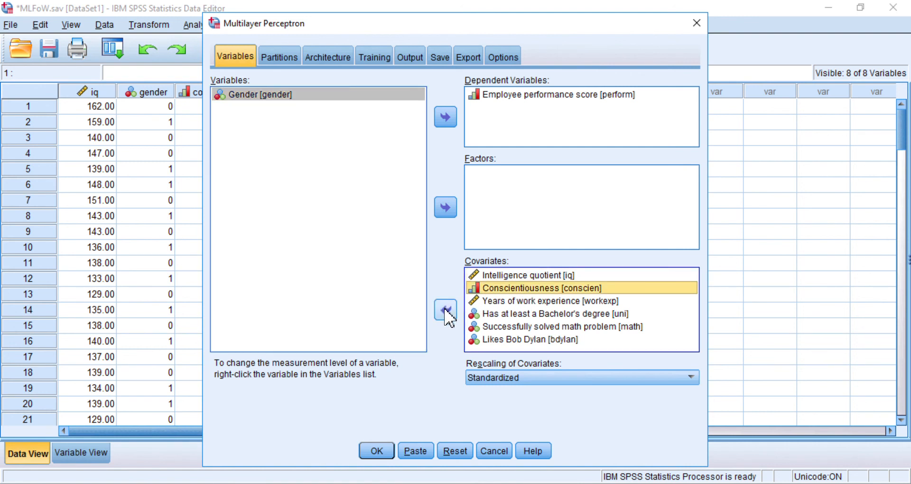
pyautogui.click(446, 311)
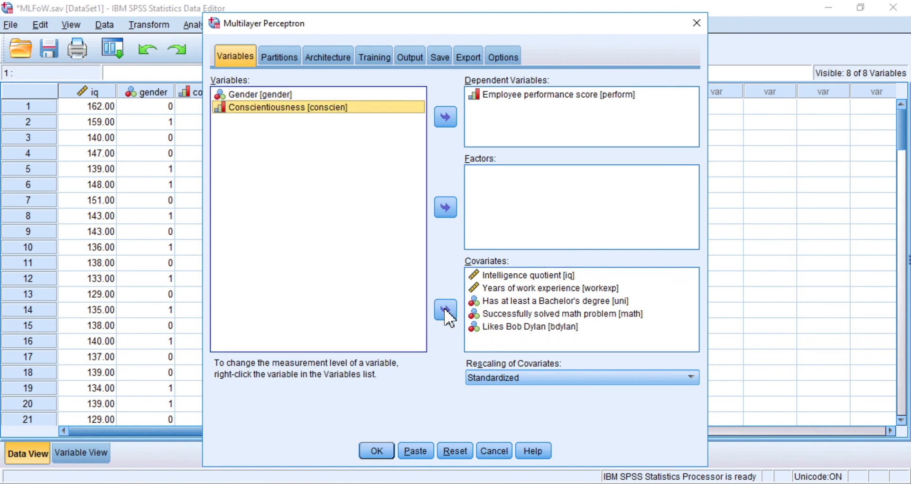
# Remove the Bachelor's degree, math problem and Likes Bob Dylan variables from the covariates, keeping Intelligence quotient and Years of work experience
pyautogui.click(531, 291)
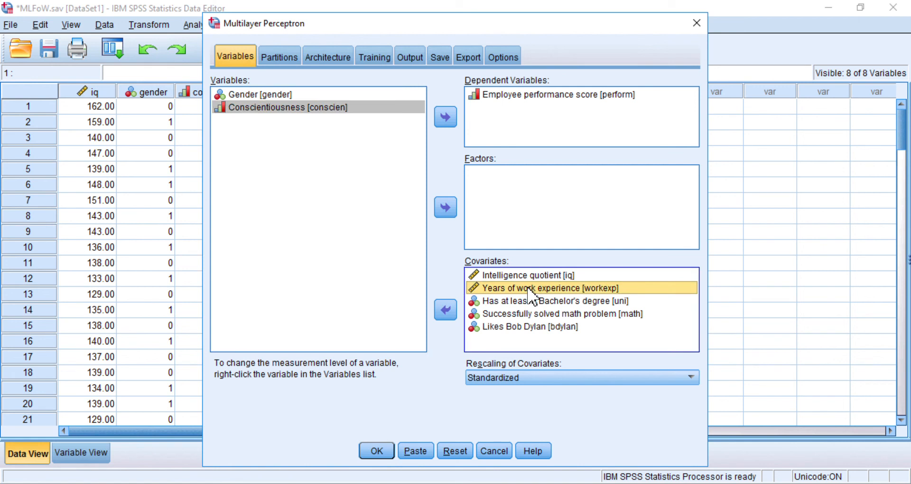
pyautogui.click(502, 301)
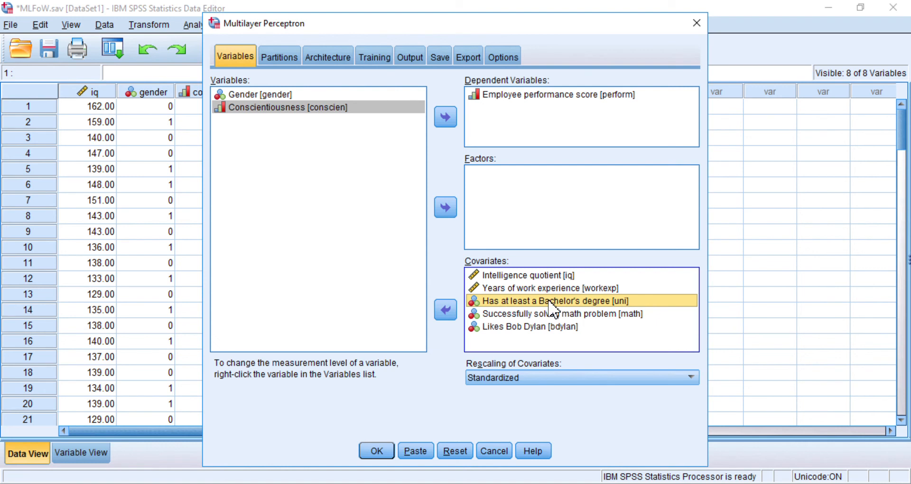
pyautogui.hotkey('shift', 'Down')
pyautogui.hotkey('shift', 'Down')
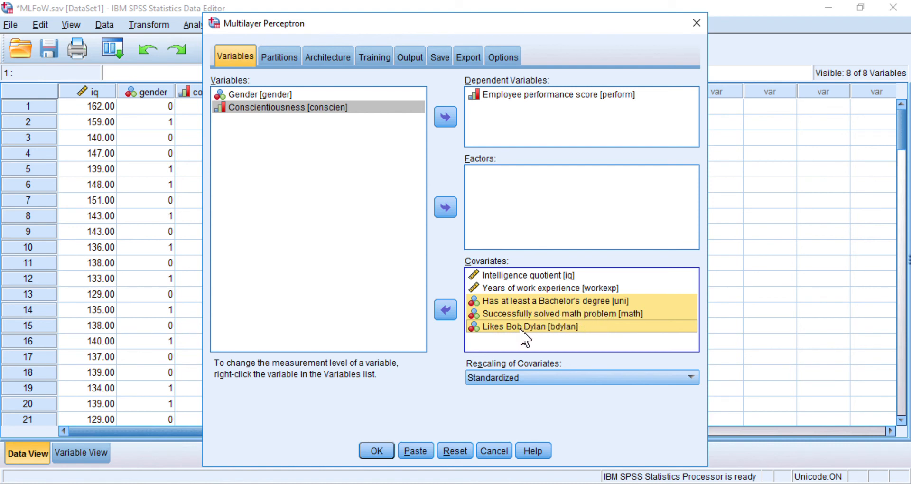
pyautogui.click(445, 310)
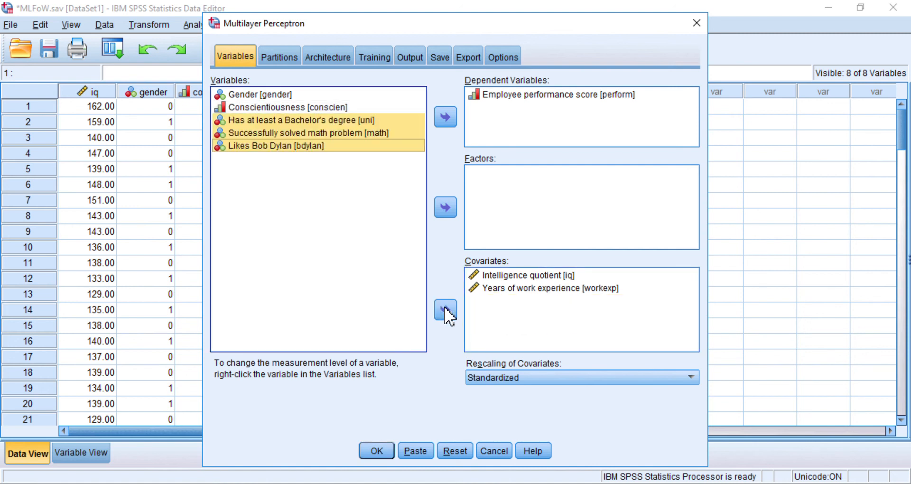
pyautogui.click(516, 289)
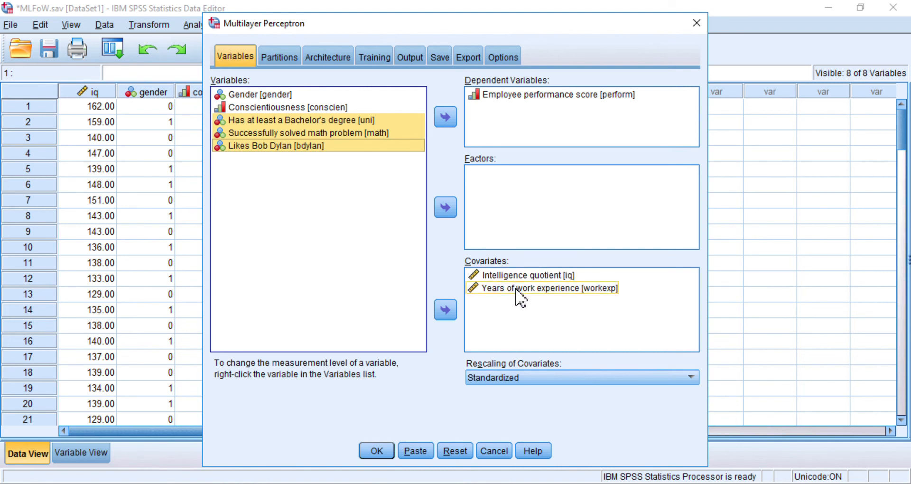
pyautogui.click(540, 98)
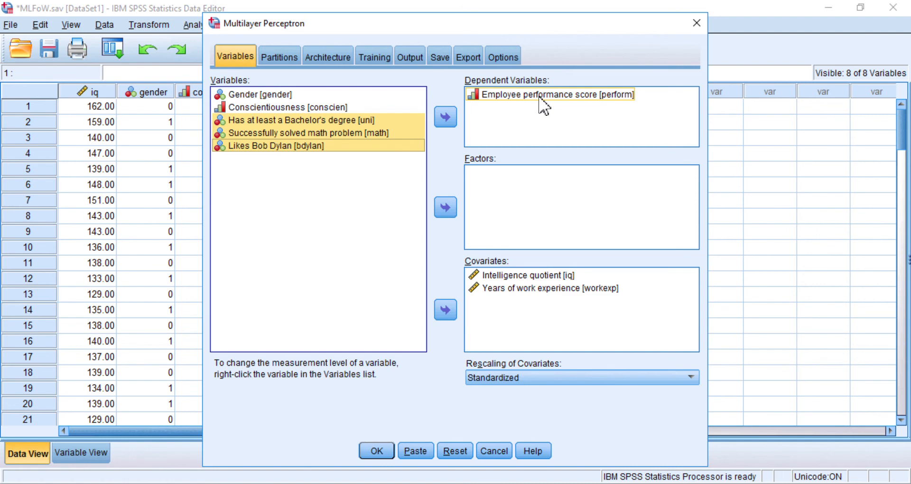
# Check the partition, architecture, training, output and save settings, and run the Multilayer Perceptron with the two remaining covariates
pyautogui.click(281, 59)
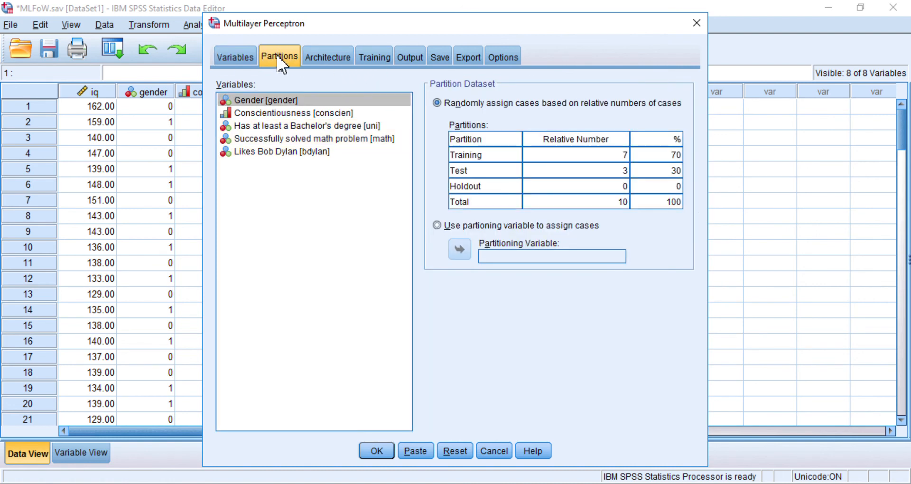
pyautogui.click(324, 64)
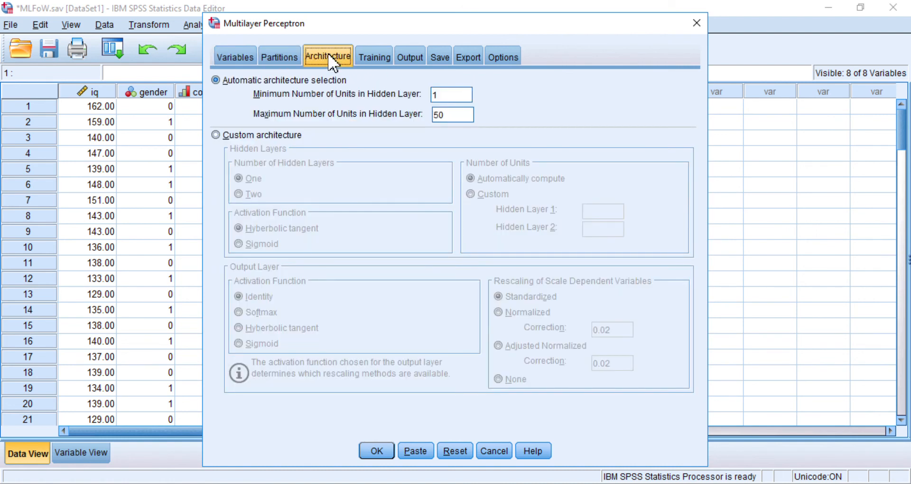
pyautogui.click(379, 61)
pyautogui.click(411, 59)
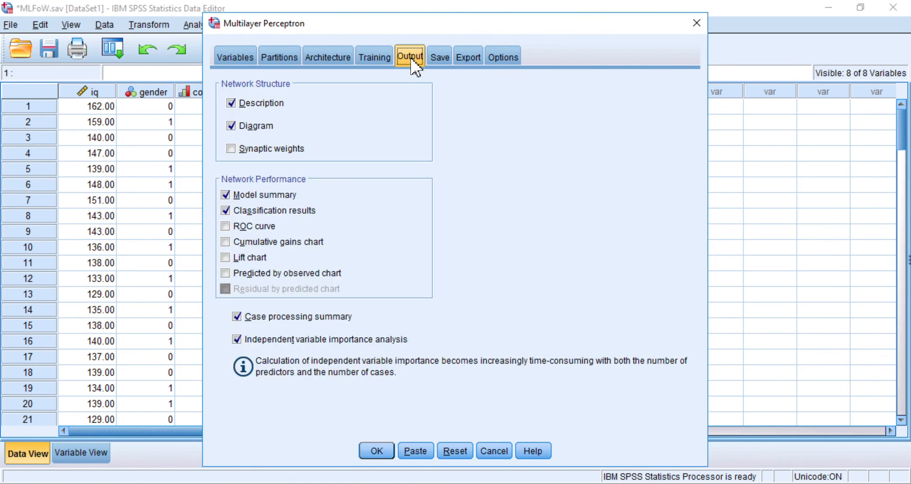
pyautogui.click(442, 61)
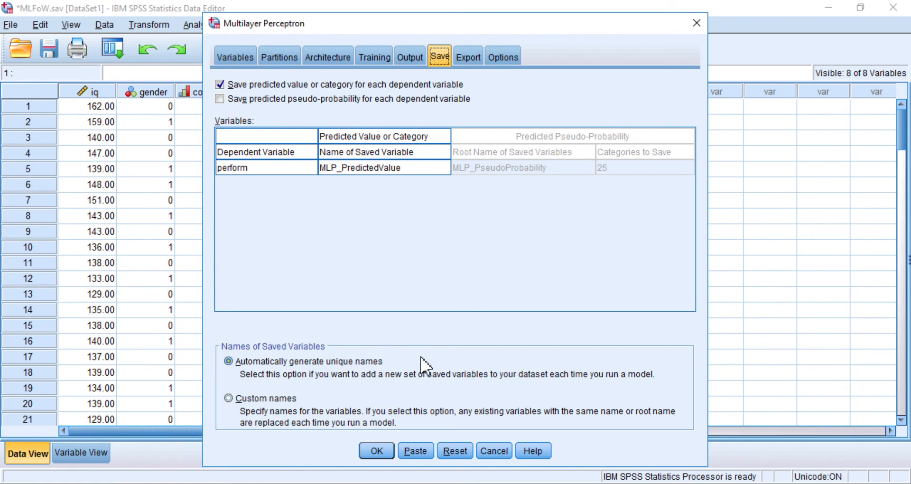
pyautogui.click(380, 451)
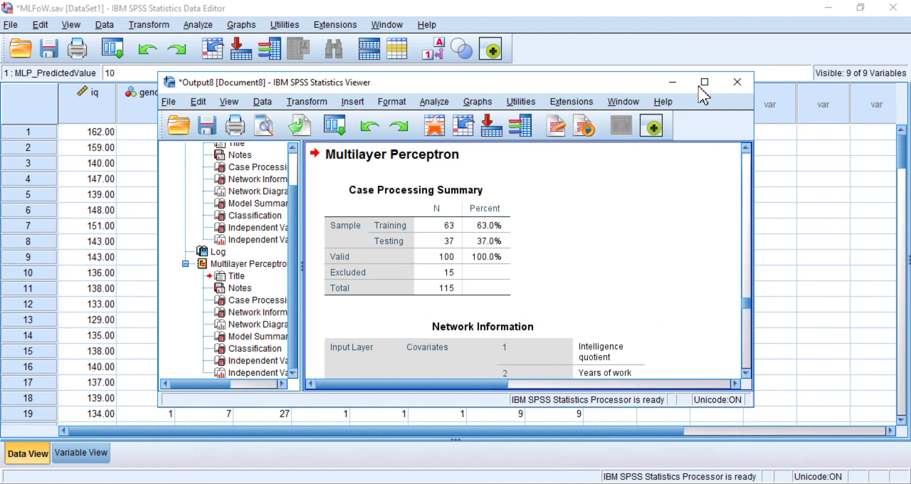
# Enlarge the output window and examine the new model's case processing summary, network information and network diagram
pyautogui.click(705, 89)
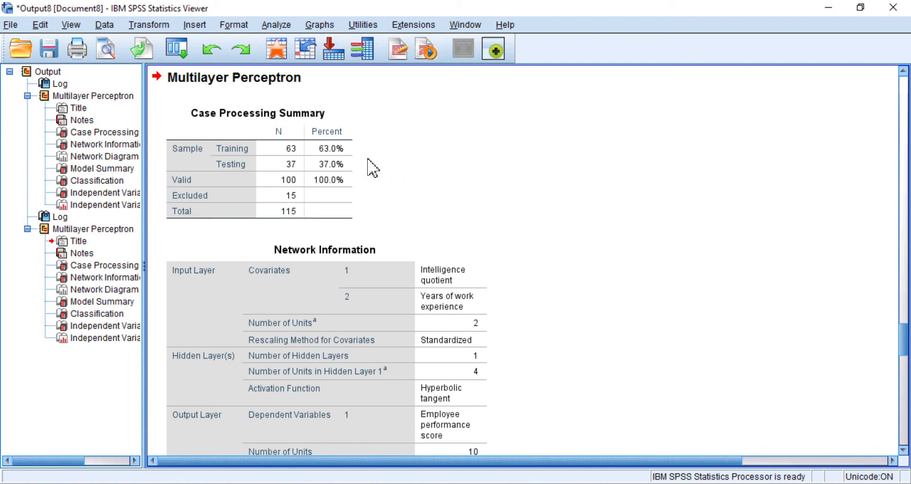
pyautogui.click(331, 157)
pyautogui.scroll(-3, 555, 289)
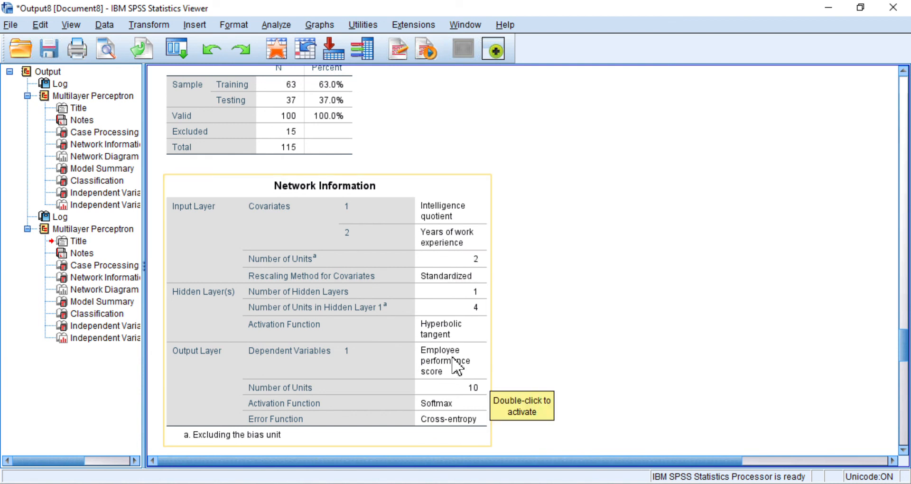
pyautogui.scroll(-10, 551, 313)
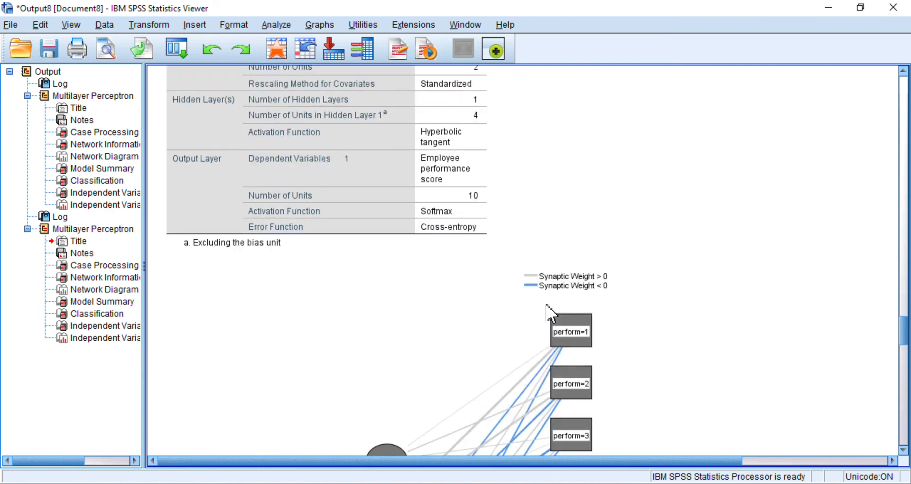
pyautogui.scroll(-4, 550, 313)
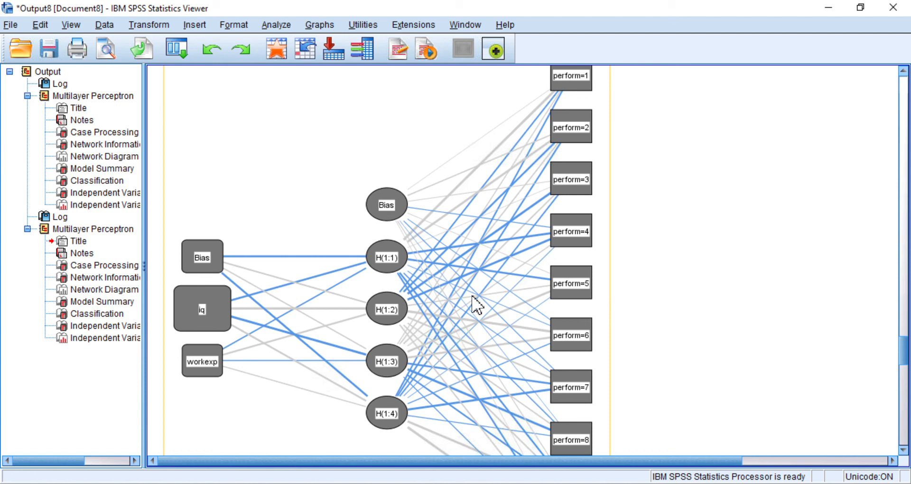
pyautogui.scroll(-3, 477, 304)
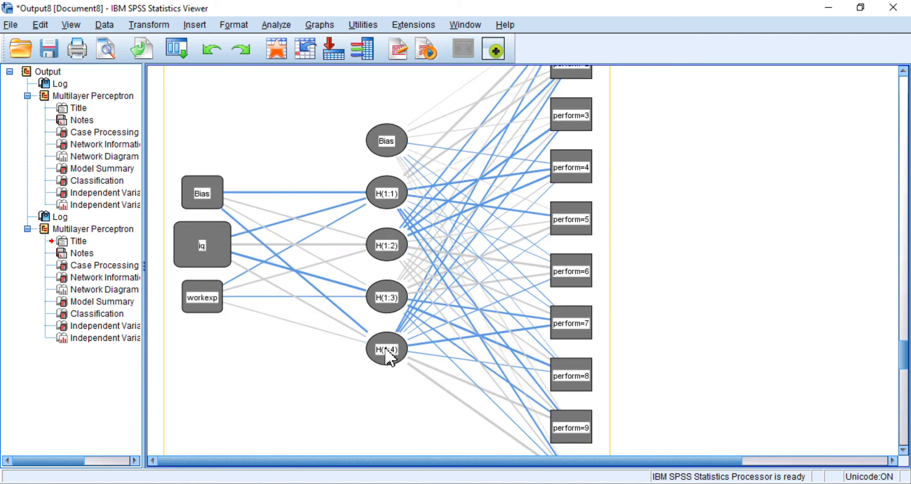
# Examine the model summary's percent incorrect predictions for training and testing, and the classification table
pyautogui.scroll(-9, 652, 245)
pyautogui.scroll(-9, 653, 246)
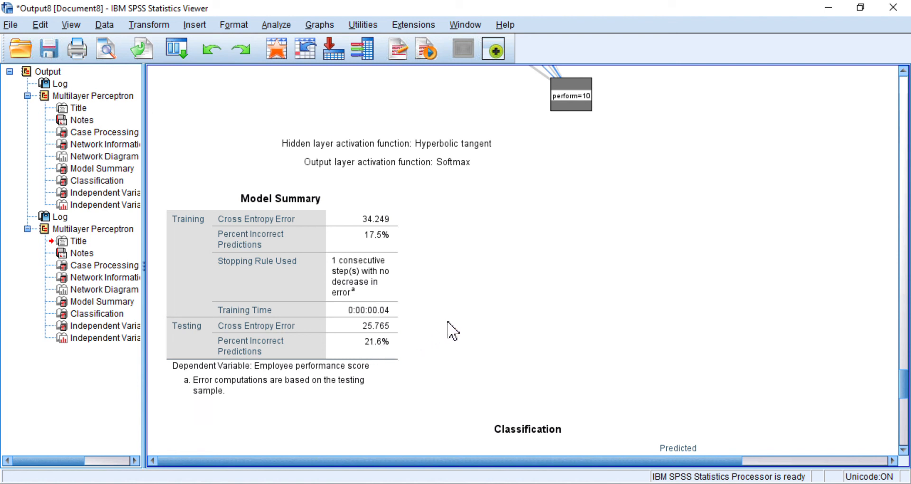
pyautogui.scroll(-3, 453, 331)
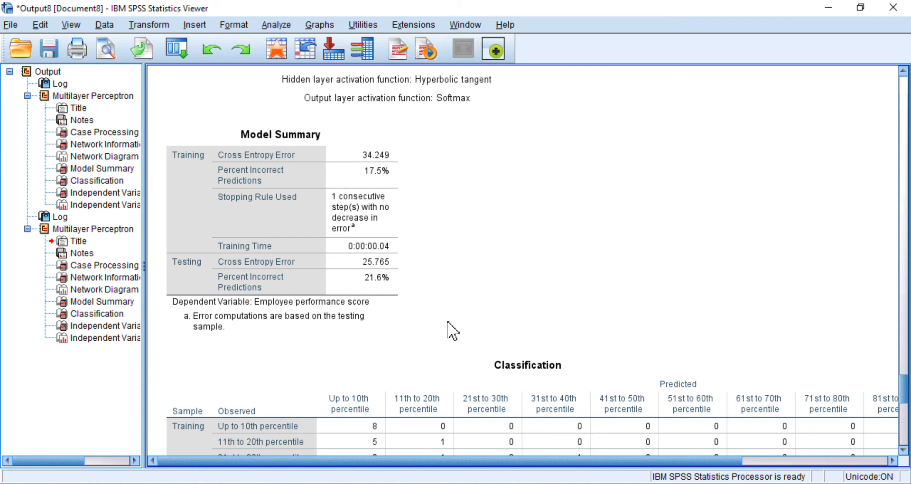
pyautogui.scroll(-9, 453, 331)
pyautogui.scroll(-3, 452, 331)
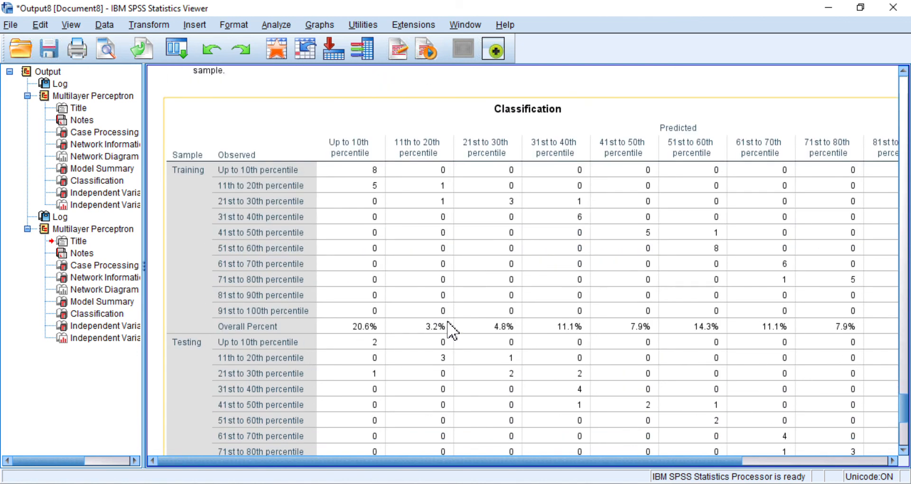
# Compare the importance of Intelligence quotient and Years of work experience in the Independent Variable Importance table
pyautogui.scroll(-9, 452, 331)
pyautogui.scroll(-6, 453, 331)
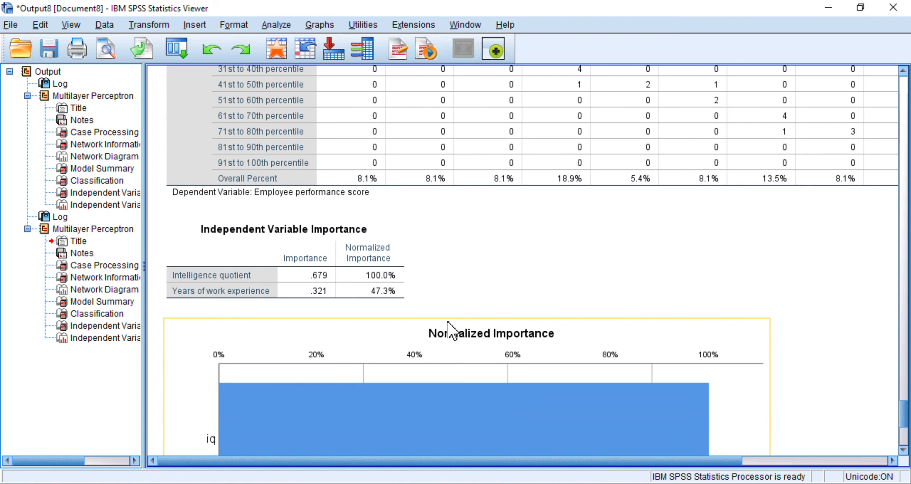
pyautogui.click(373, 277)
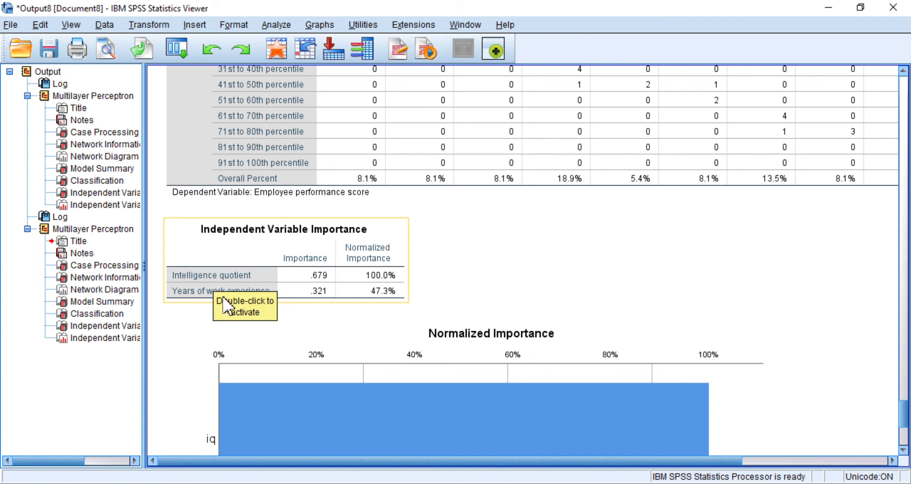
pyautogui.click(198, 368)
pyautogui.click(198, 312)
pyautogui.click(223, 298)
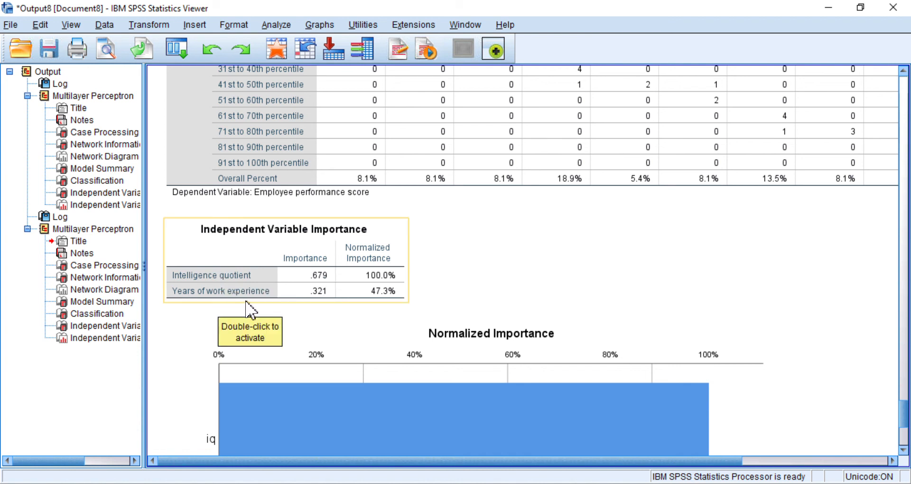
pyautogui.click(473, 277)
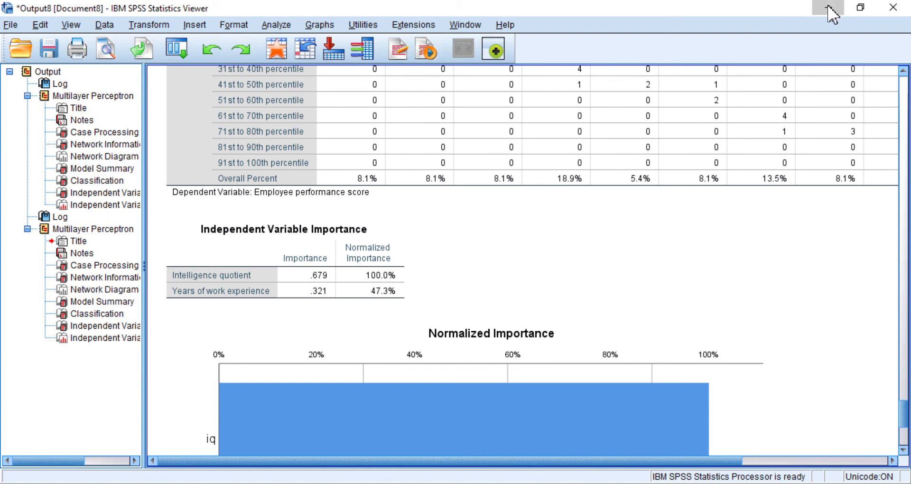
# Return to the data and compare perform with MLP_PredictedValue for cases 1 to 10
pyautogui.click(830, 9)
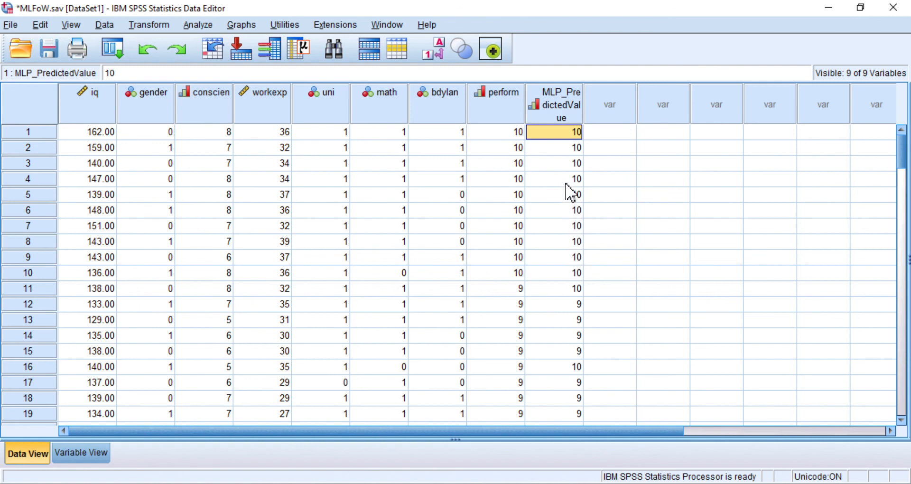
pyautogui.click(499, 135)
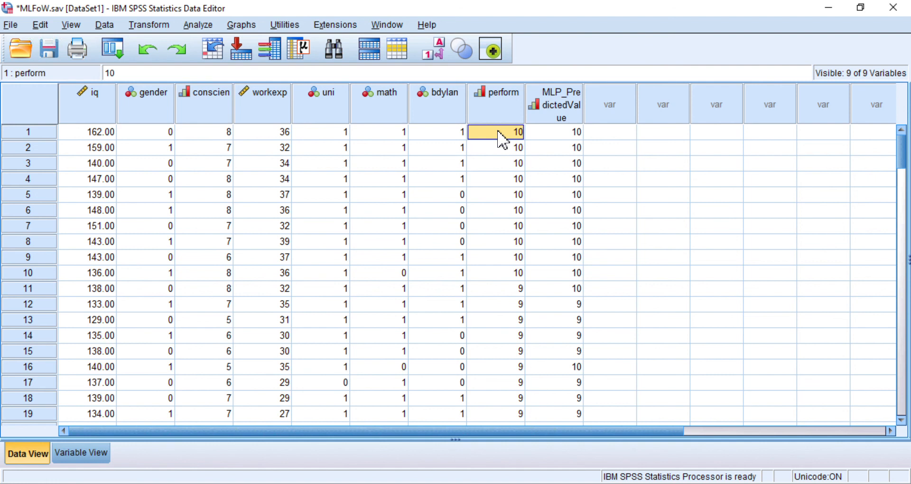
pyautogui.press('Right')
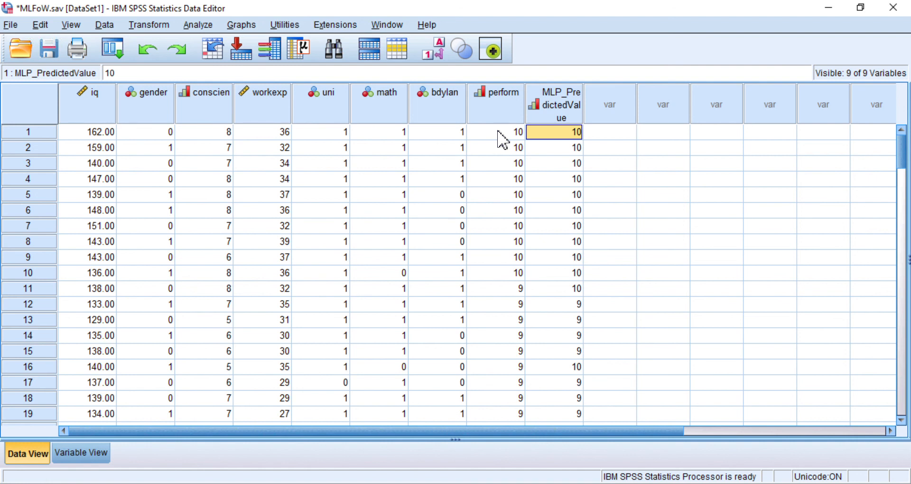
pyautogui.press('Down')
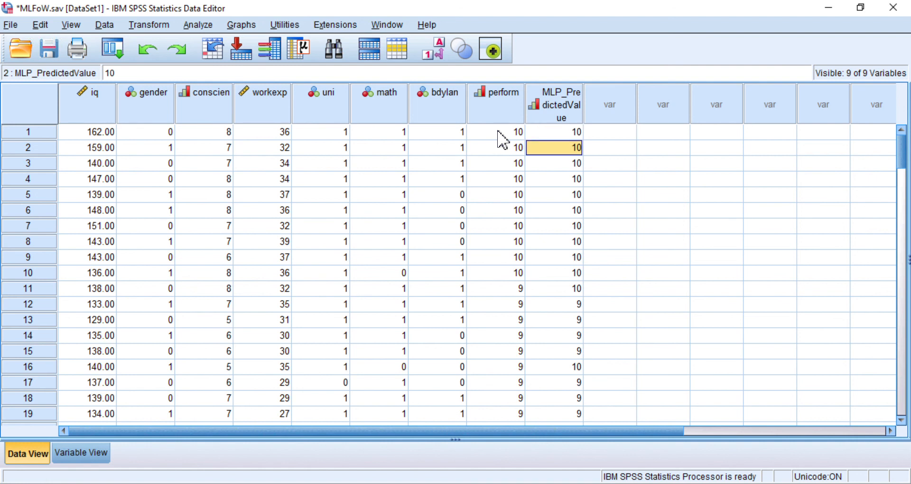
pyautogui.press('Up')
pyautogui.press('Down')
pyautogui.press('Up')
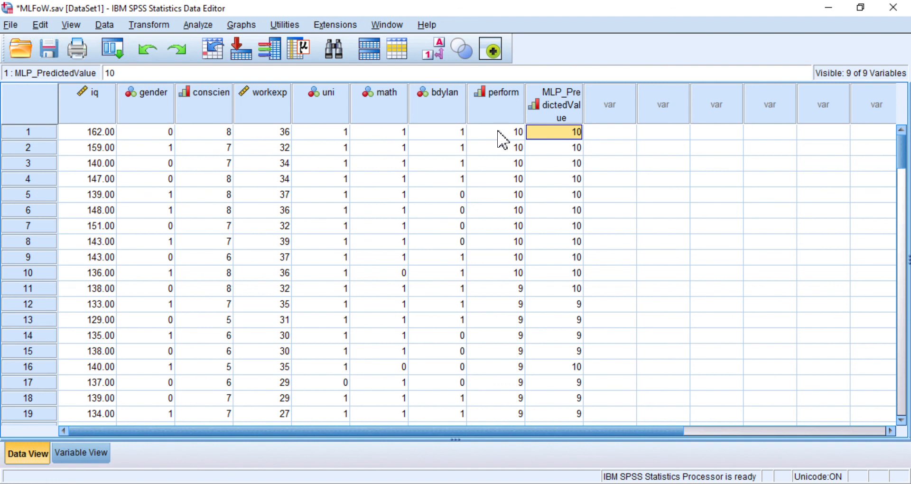
pyautogui.press('Left')
pyautogui.press('Right')
pyautogui.press('Down')
pyautogui.press('Down')
pyautogui.press('Down')
pyautogui.press('Down')
pyautogui.press('Down')
pyautogui.press('Down')
pyautogui.press('Down')
pyautogui.press('Down')
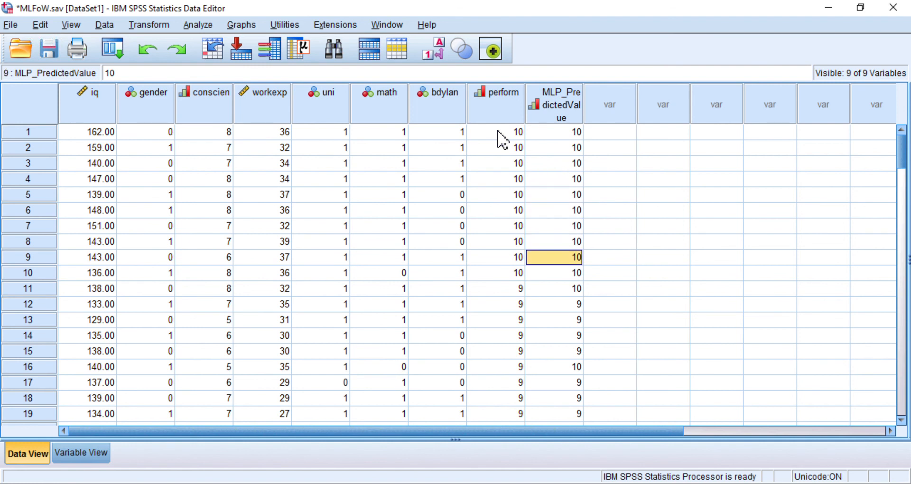
pyautogui.press('Down')
pyautogui.press('Left')
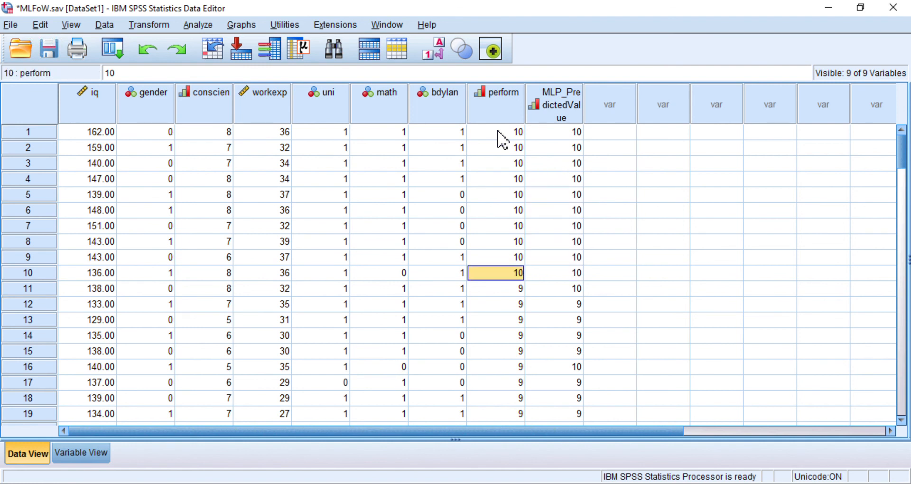
pyautogui.press('Right')
pyautogui.press('Down')
pyautogui.press('Up')
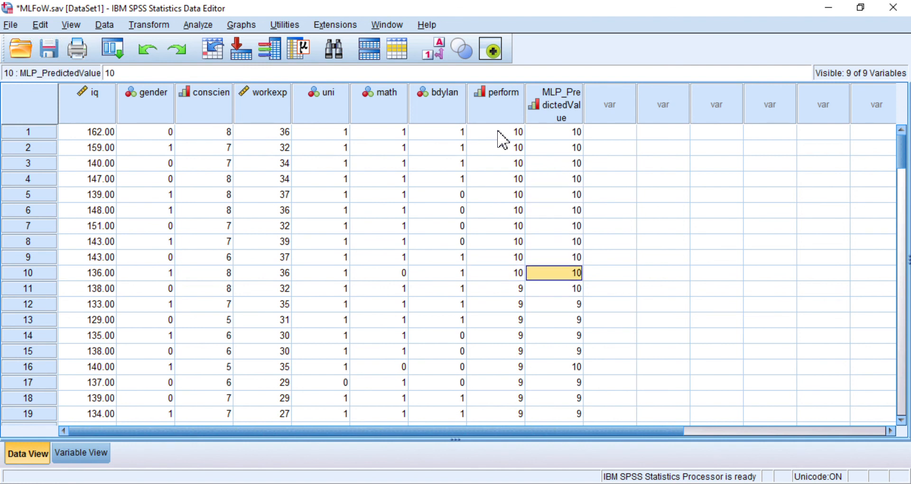
# Compare case 11's actual and predicted performance and review its predictor values from bdylan back to iq
pyautogui.press('Down')
pyautogui.press('Left')
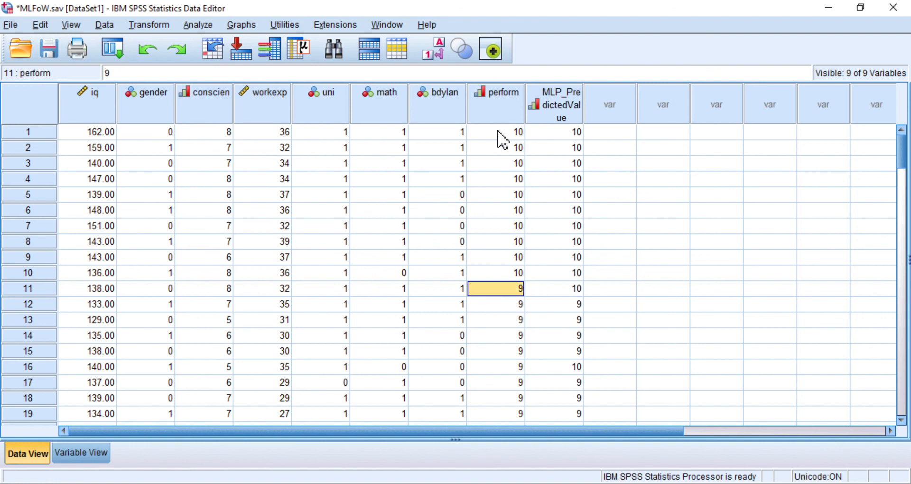
pyautogui.press('Right')
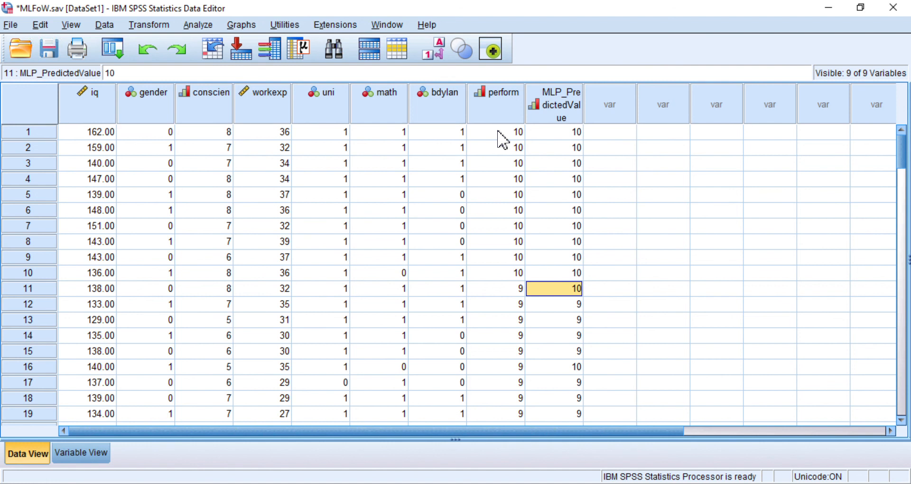
pyautogui.press('Left')
pyautogui.press('Left')
pyautogui.press('Left')
pyautogui.press('Left')
pyautogui.press('Left')
pyautogui.press('Left')
pyautogui.press('Left')
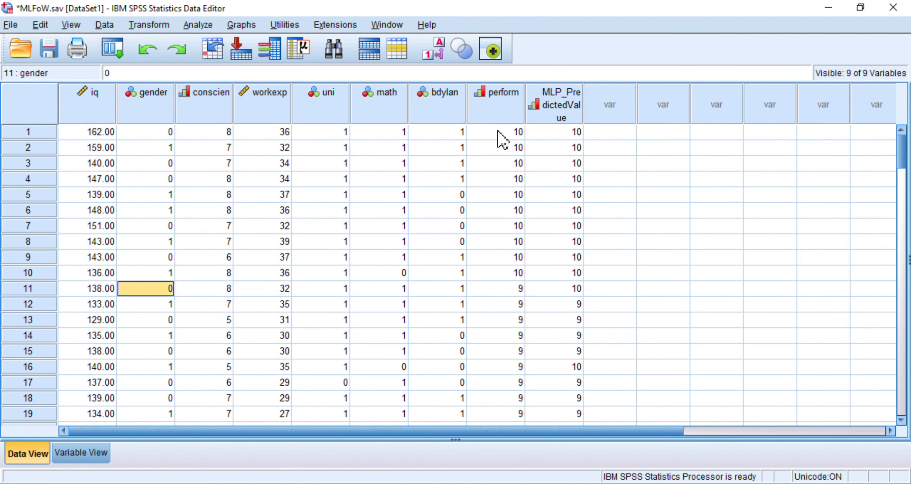
pyautogui.press('Left')
pyautogui.press('Right')
pyautogui.press('Right')
pyautogui.press('Right')
pyautogui.press('Right')
pyautogui.press('Right')
pyautogui.press('Right')
pyautogui.press('Right')
pyautogui.press('Right')
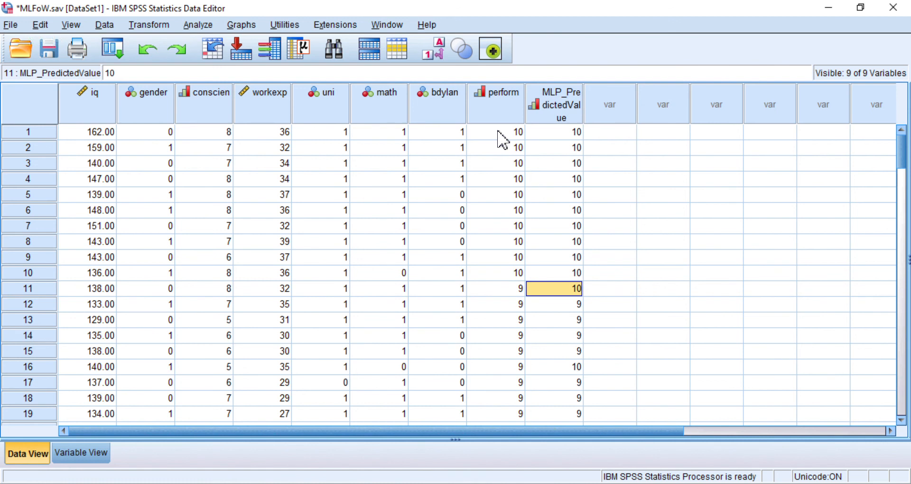
pyautogui.press('Left')
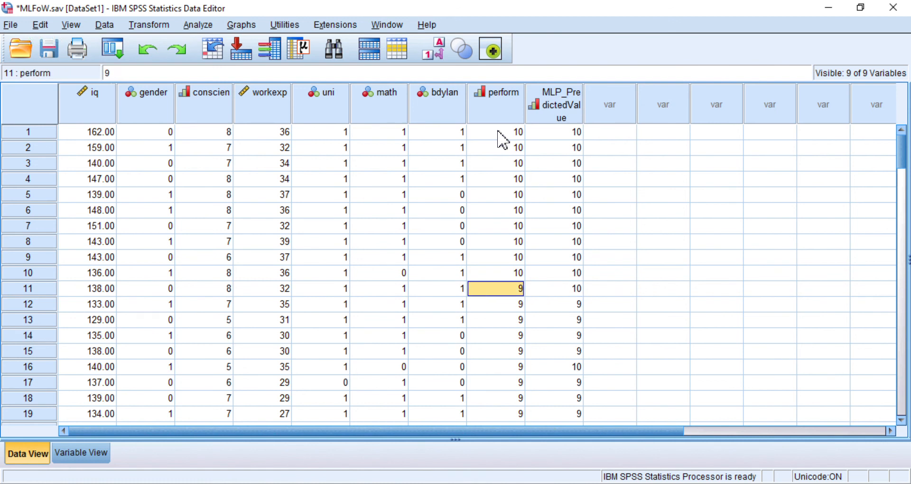
# Compare the actual and predicted performance scores for cases 12 to 17
pyautogui.press('Down')
pyautogui.press('Down')
pyautogui.press('Down')
pyautogui.press('Down')
pyautogui.press('Down')
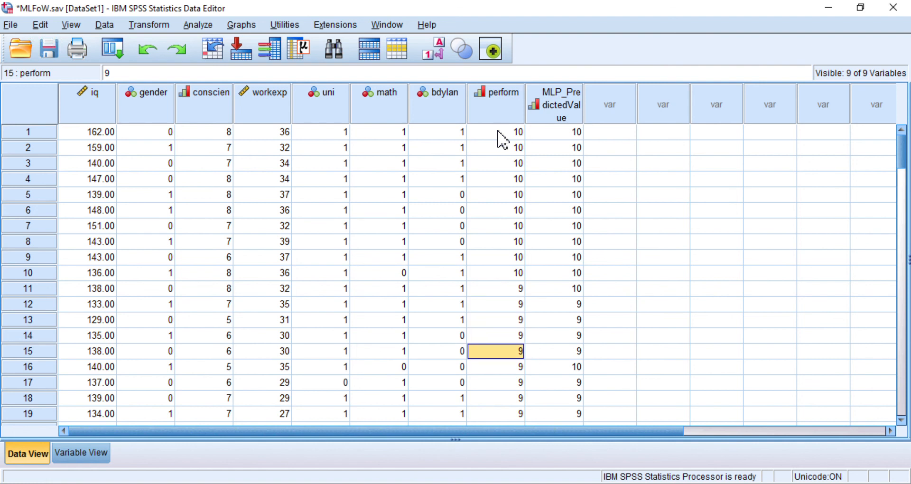
pyautogui.press('Right')
pyautogui.press('Left')
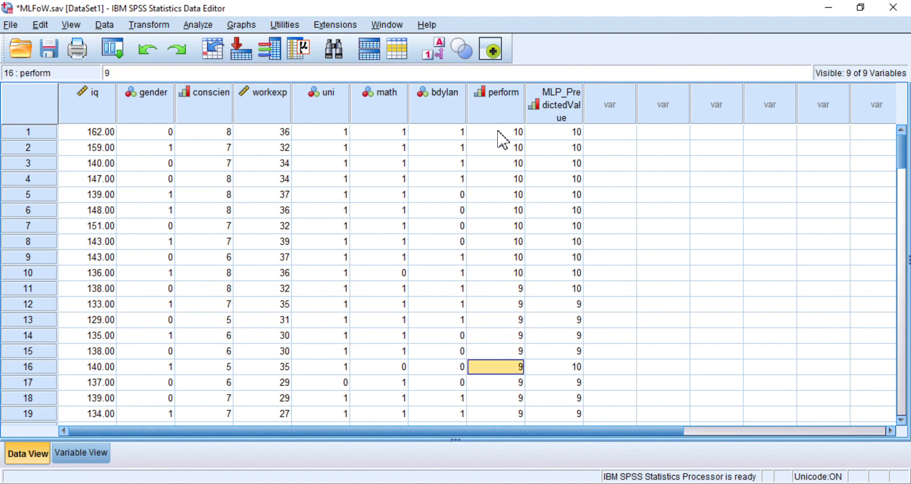
pyautogui.press('Right')
pyautogui.press('Left')
pyautogui.press('Down')
pyautogui.press('Down')
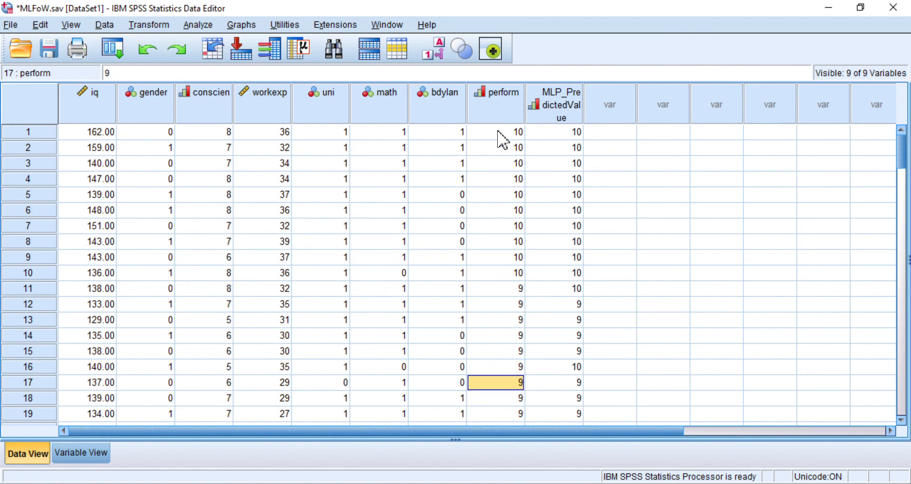
# Compare perform with MLP_PredictedValue down the remaining scored cases through case 100
pyautogui.press('Down')
pyautogui.press('Down')
pyautogui.press('Down')
pyautogui.press('Down')
pyautogui.press('Down')
pyautogui.press('Down')
pyautogui.press('Down')
pyautogui.press('Down')
pyautogui.press('Down')
pyautogui.press('Down')
pyautogui.press('Down')
pyautogui.press('Down')
pyautogui.press('Down')
pyautogui.press('Down')
pyautogui.press('Down')
pyautogui.press('Down')
pyautogui.press('Down')
pyautogui.press('Down')
pyautogui.press('Down')
pyautogui.press('Down')
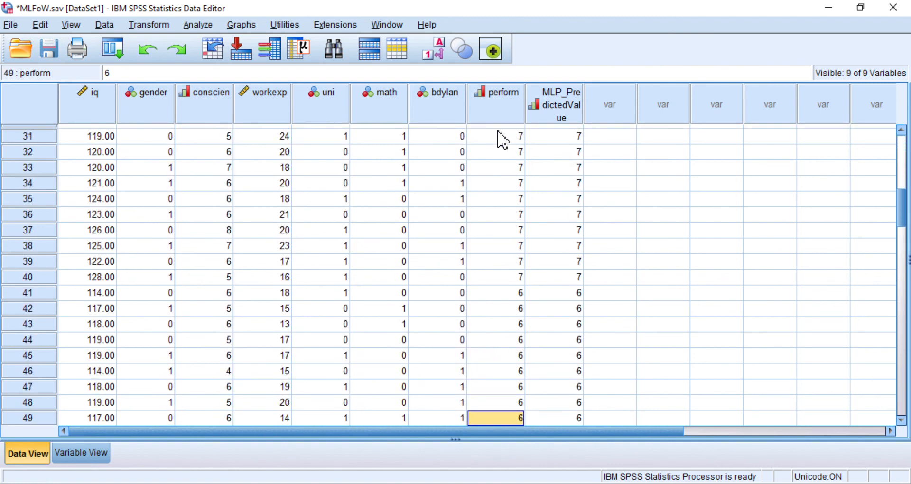
pyautogui.press('Down')
pyautogui.press('Down')
pyautogui.press('Down')
pyautogui.press('Down')
pyautogui.press('Down')
pyautogui.press('Down')
pyautogui.press('Down')
pyautogui.press('Down')
pyautogui.press('Down')
pyautogui.press('Down')
pyautogui.press('Down')
pyautogui.press('Down')
pyautogui.press('Down')
pyautogui.press('Down')
pyautogui.press('Down')
pyautogui.press('Down')
pyautogui.press('Down')
pyautogui.press('Down')
pyautogui.press('Down')
pyautogui.press('Down')
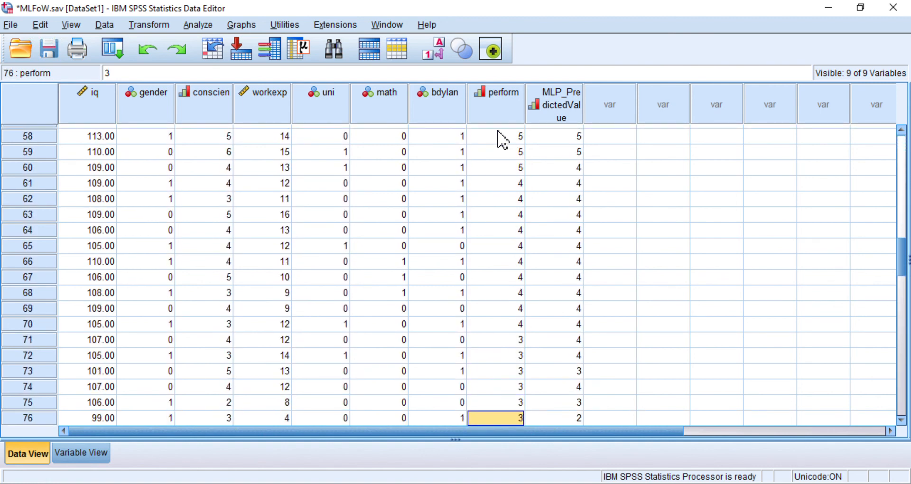
pyautogui.press('Down')
pyautogui.press('Down')
pyautogui.press('Down')
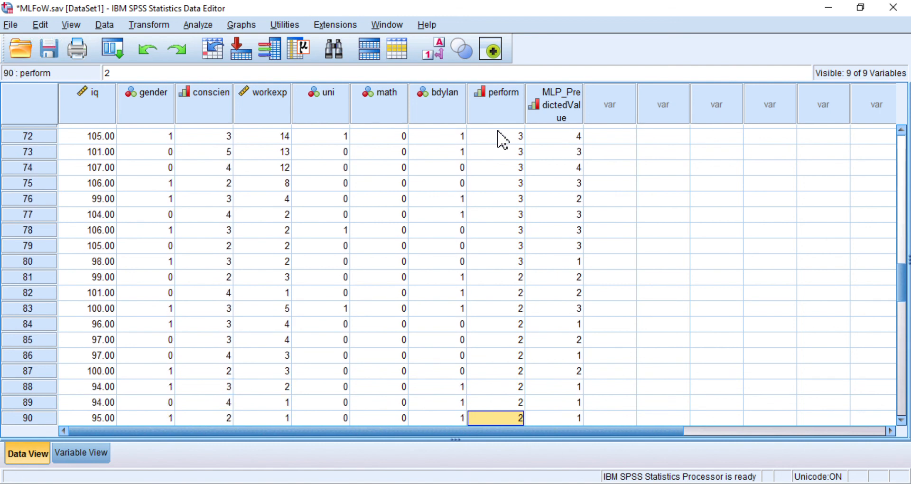
pyautogui.press('Down')
pyautogui.press('Down')
pyautogui.press('Down')
pyautogui.press('Down')
pyautogui.press('Down')
pyautogui.press('Down')
pyautogui.press('Down')
pyautogui.press('Down')
pyautogui.press('Down')
pyautogui.press('Down')
pyautogui.press('Down')
pyautogui.press('Down')
pyautogui.press('Down')
pyautogui.press('Down')
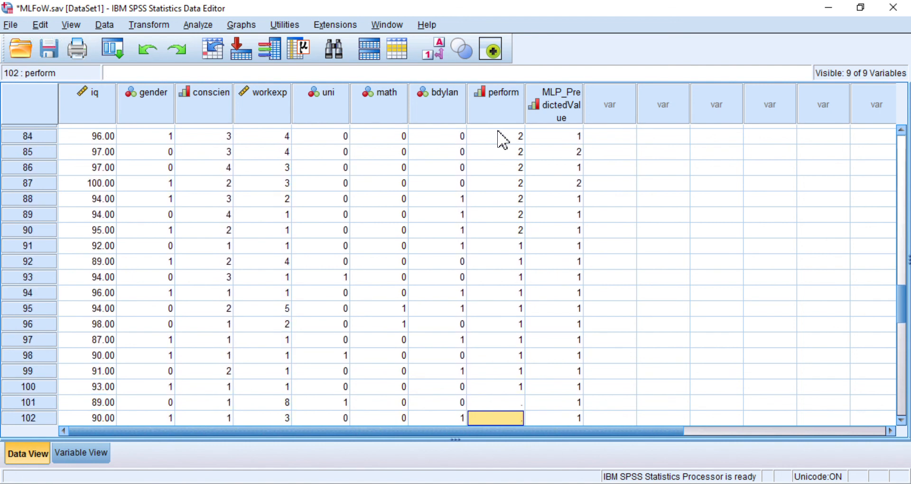
# Examine the predicted performance values for cases 101 to 115, which have no actual perform score
pyautogui.press('Down')
pyautogui.press('Down')
pyautogui.press('Down')
pyautogui.press('Down')
pyautogui.press('Down')
pyautogui.press('Down')
pyautogui.press('Down')
pyautogui.press('Down')
pyautogui.press('Down')
pyautogui.press('Down')
pyautogui.press('Down')
pyautogui.press('Down')
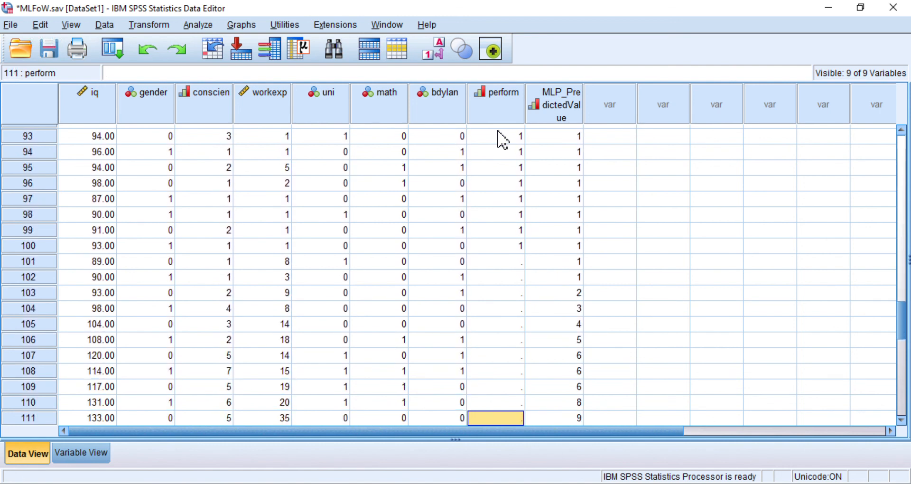
pyautogui.press('Down')
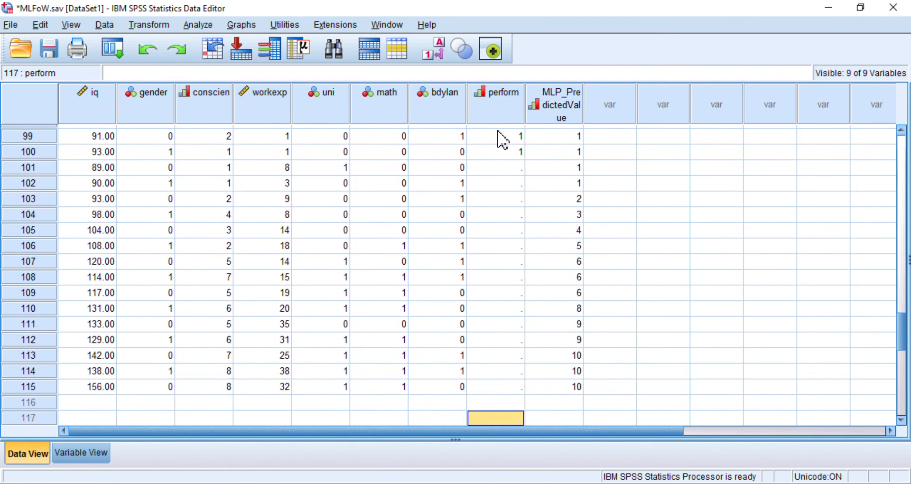
pyautogui.press('Up')
pyautogui.press('Up')
pyautogui.press('Up')
pyautogui.press('Up')
pyautogui.press('Up')
pyautogui.press('Up')
pyautogui.press('Up')
pyautogui.press('Up')
pyautogui.press('Up')
pyautogui.press('Up')
pyautogui.press('Up')
pyautogui.press('Up')
pyautogui.press('Up')
pyautogui.press('Up')
pyautogui.press('Up')
pyautogui.press('Up')
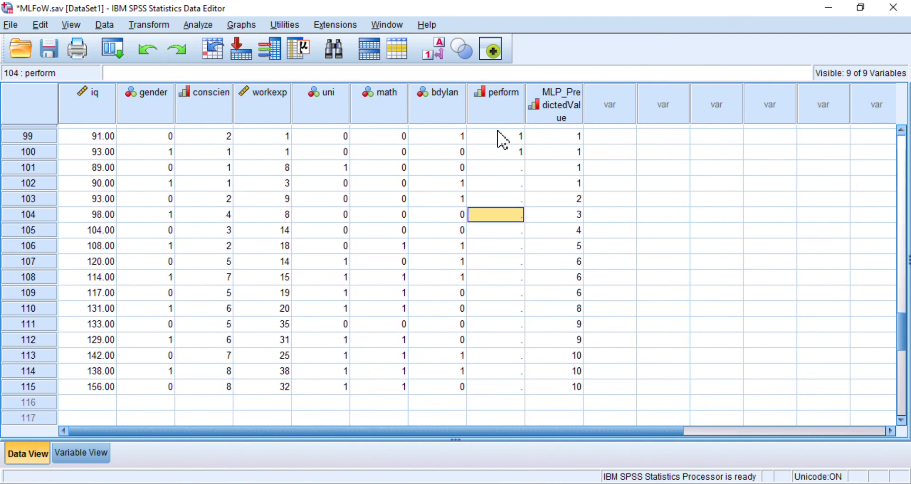
# Examine the iq values of the cases without a perform score, starting from case 101
pyautogui.press('Left')
pyautogui.press('Left')
pyautogui.press('Left')
pyautogui.press('Left')
pyautogui.press('Left')
pyautogui.press('Left')
pyautogui.press('Left')
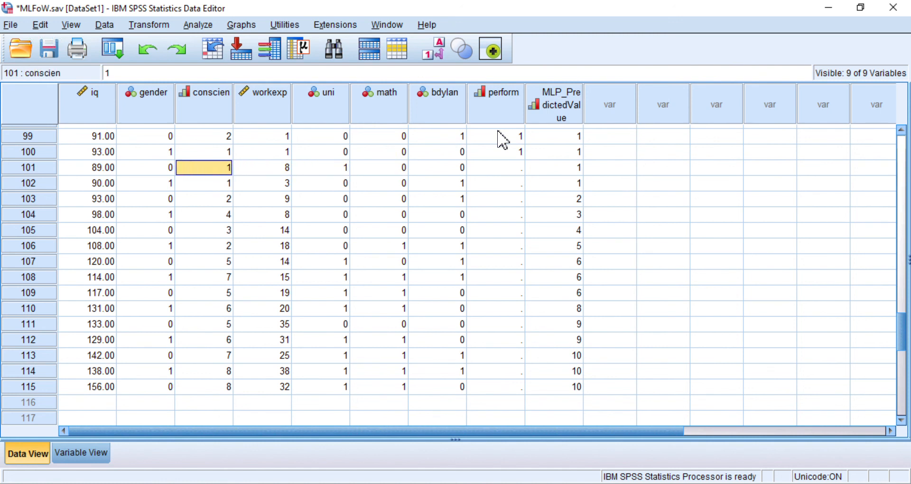
pyautogui.press('Down')
pyautogui.press('Down')
pyautogui.press('Down')
pyautogui.press('Down')
pyautogui.press('Down')
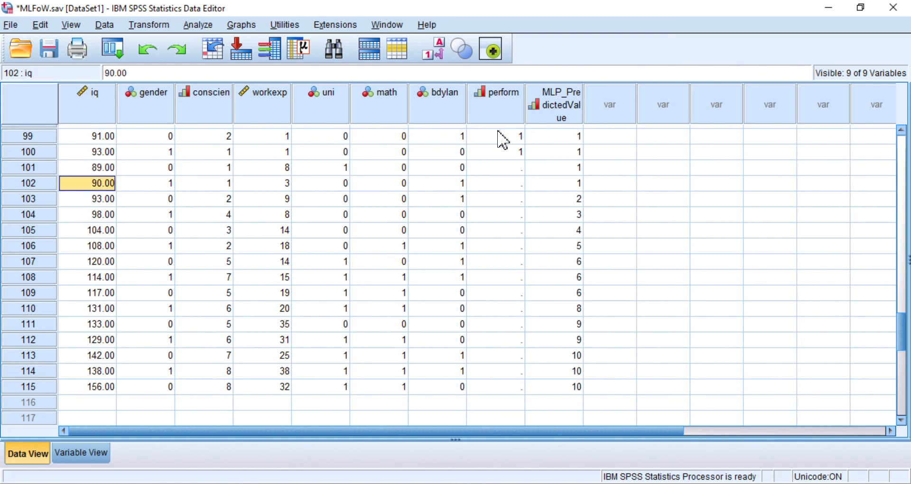
pyautogui.press('Up')
pyautogui.press('Up')
pyautogui.press('Up')
pyautogui.press('Up')
pyautogui.press('Up')
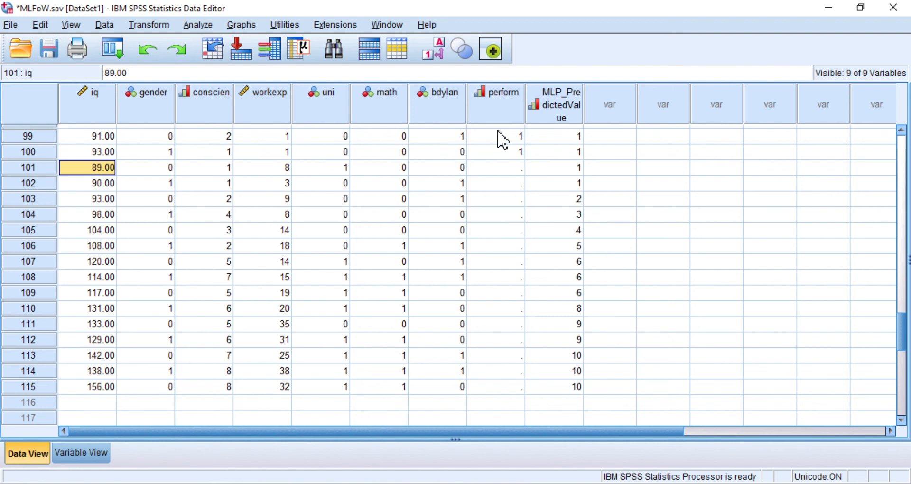
# Examine the workexp values of the cases without a perform score, down from case 101 and back up
pyautogui.press('Right')
pyautogui.press('Right')
pyautogui.press('Right')
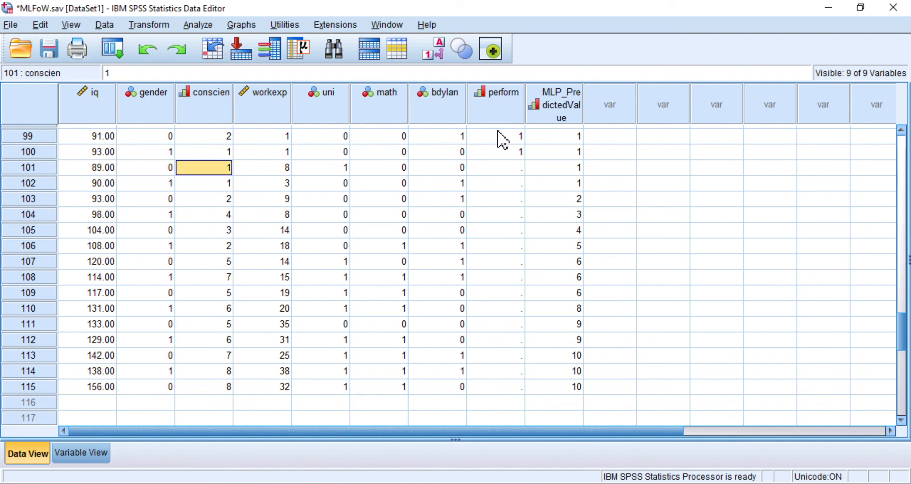
pyautogui.press('Down')
pyautogui.press('Down')
pyautogui.press('Down')
pyautogui.press('Down')
pyautogui.press('Down')
pyautogui.press('Down')
pyautogui.press('Down')
pyautogui.press('Down')
pyautogui.press('Down')
pyautogui.press('Down')
pyautogui.press('Down')
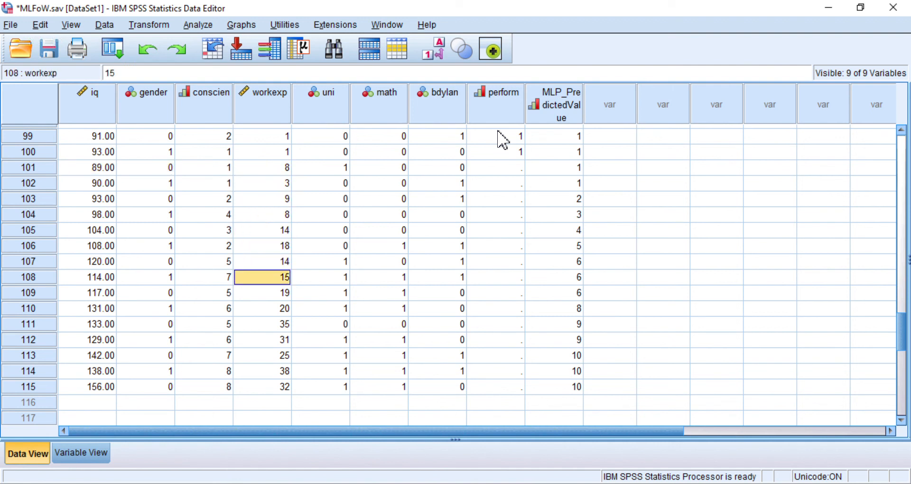
pyautogui.press('Up')
pyautogui.press('Up')
pyautogui.press('Up')
pyautogui.press('Up')
pyautogui.press('Up')
pyautogui.press('Up')
pyautogui.press('Up')
pyautogui.press('Up')
pyautogui.press('Up')
pyautogui.press('Up')
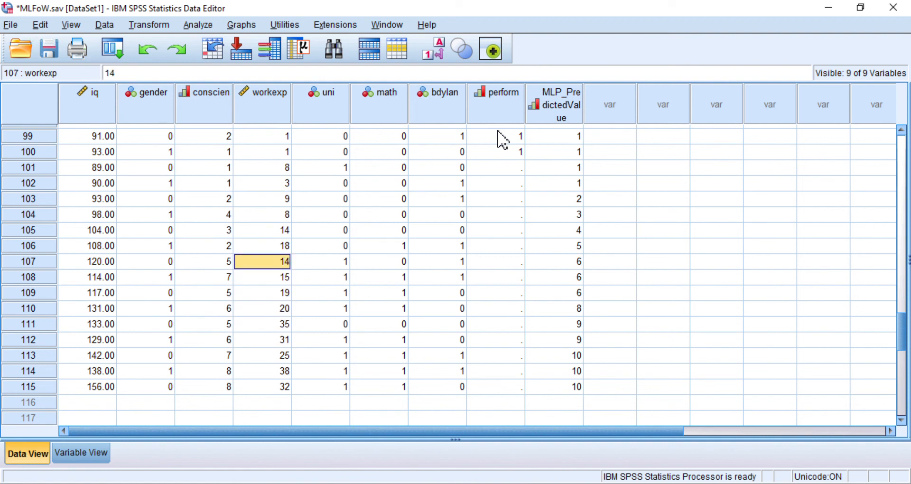
pyautogui.press('Up')
# Compare case 101's MLP_PredictedValue with its predictor values across the row from iq to bdylan
pyautogui.press('Right')
pyautogui.press('Right')
pyautogui.press('Right')
pyautogui.press('Right')
pyautogui.press('Right')
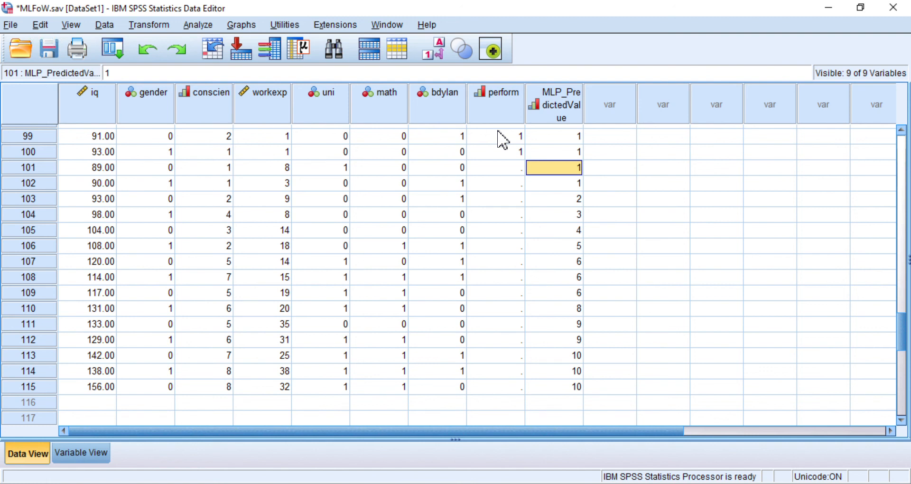
pyautogui.press('Left')
pyautogui.press('Left')
pyautogui.press('Left')
pyautogui.press('Left')
pyautogui.press('Left')
pyautogui.press('Left')
pyautogui.press('Left')
pyautogui.press('Left')
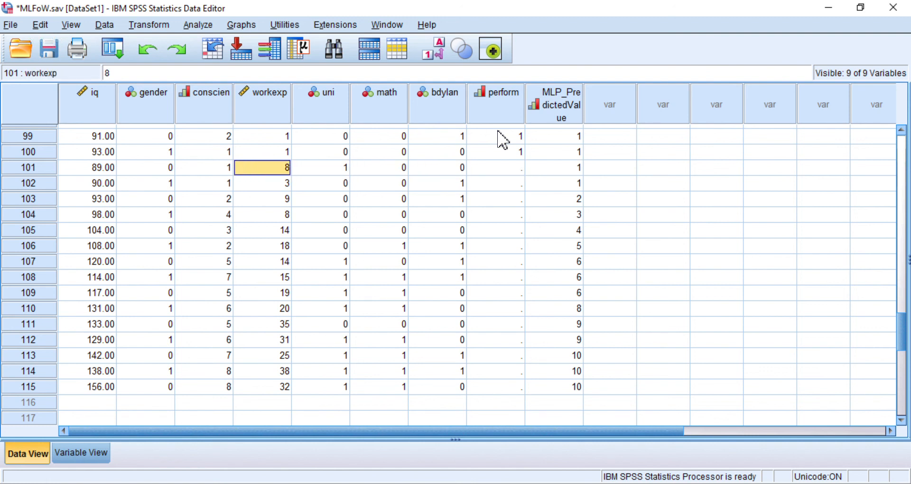
pyautogui.press('Right')
pyautogui.press('Right')
pyautogui.press('Right')
pyautogui.press('Right')
pyautogui.press('Right')
pyautogui.press('Right')
pyautogui.press('Right')
pyautogui.press('Right')
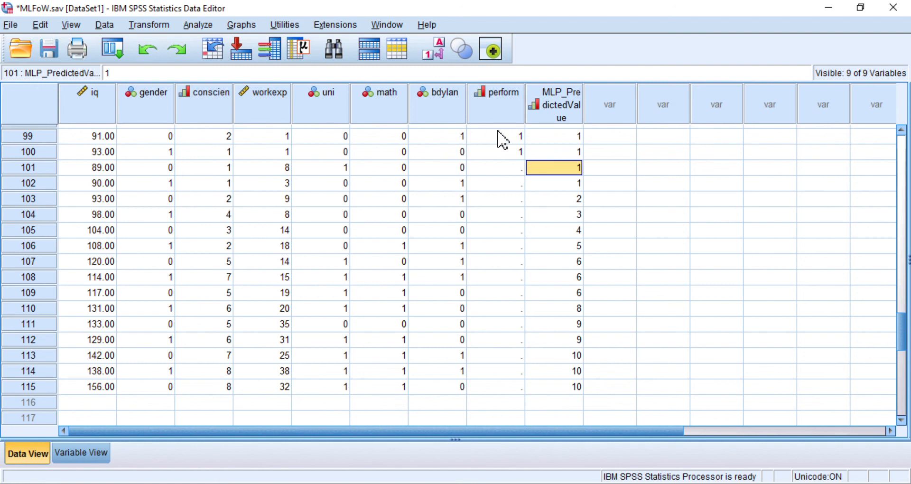
# Examine the MLP_PredictedValue scores for cases 102 to 113
pyautogui.press('Down')
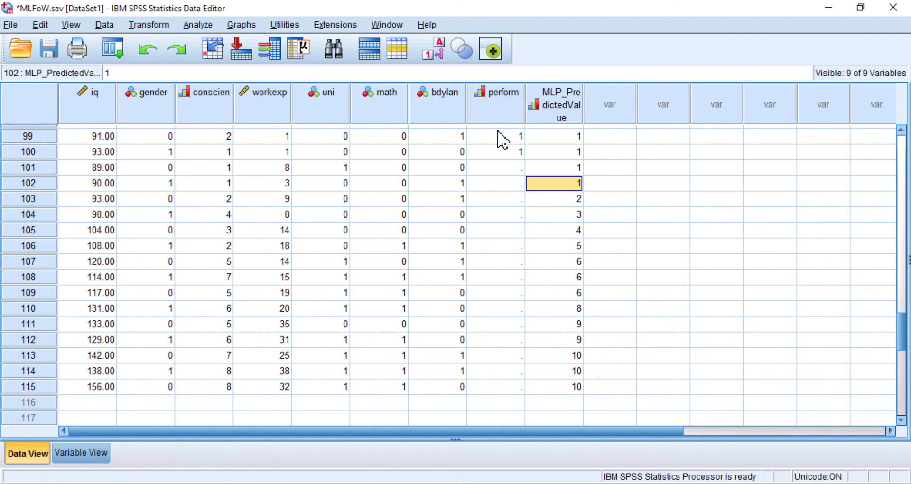
pyautogui.press('Down')
pyautogui.press('Down')
pyautogui.press('Down')
pyautogui.press('Down')
pyautogui.press('Down')
pyautogui.press('Down')
pyautogui.press('Down')
pyautogui.press('Down')
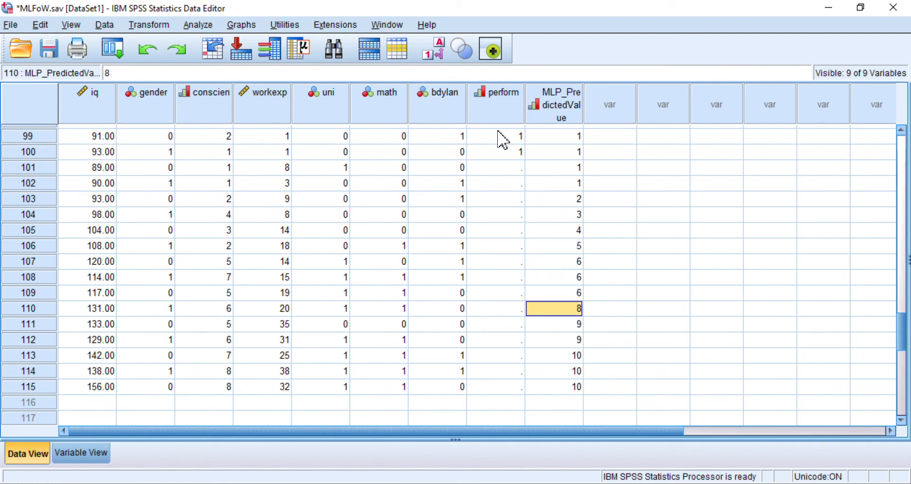
pyautogui.press('Down')
pyautogui.press('Down')
pyautogui.press('Down')
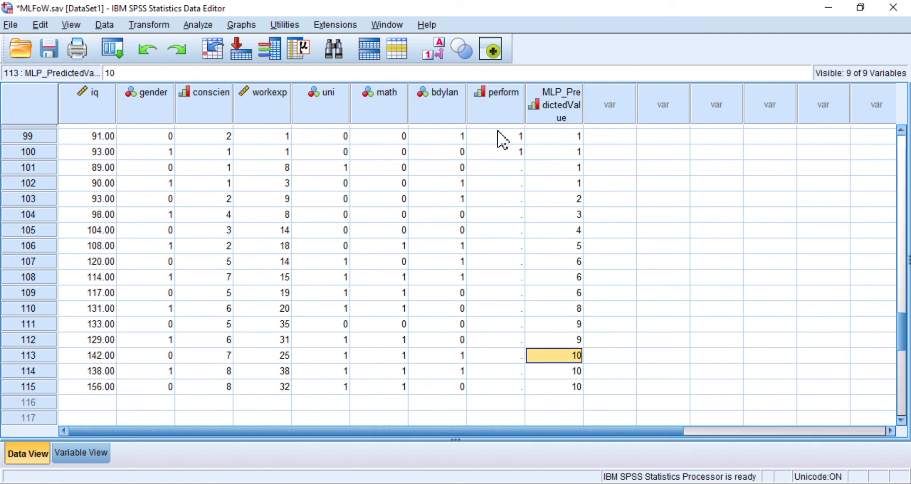
# Review the predictor values of cases 113 to 115, starting at iq and continuing across to the predicted value
pyautogui.press('Left')
pyautogui.press('Left')
pyautogui.press('Left')
pyautogui.press('Left')
pyautogui.press('Left')
pyautogui.press('Left')
pyautogui.press('Left')
pyautogui.press('Left')
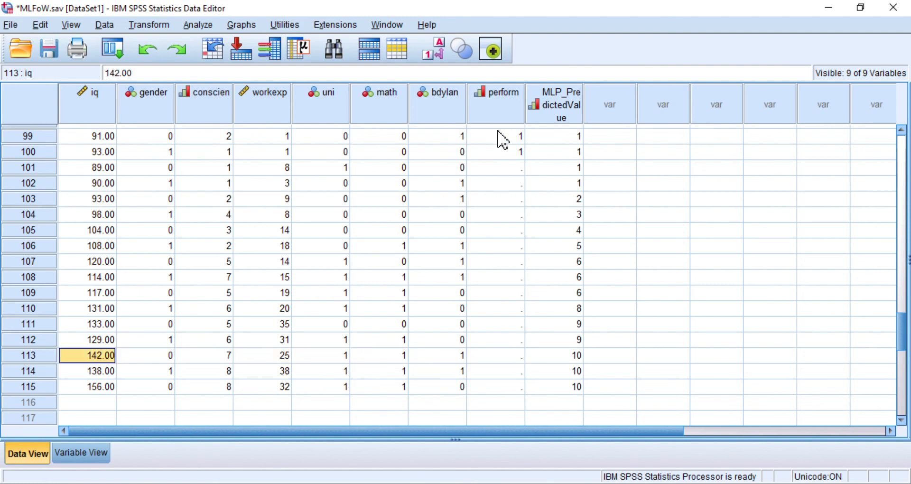
pyautogui.press('Down')
pyautogui.press('Down')
pyautogui.press('Right')
pyautogui.press('Right')
pyautogui.press('Right')
pyautogui.press('Right')
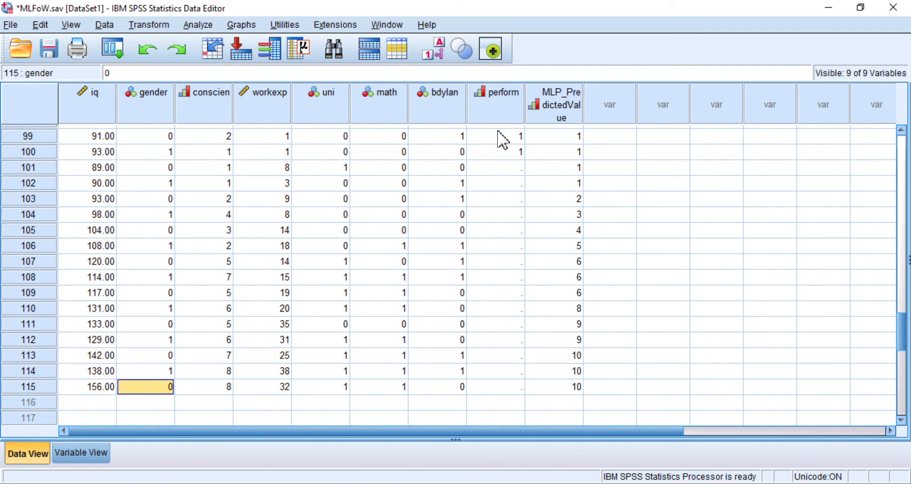
pyautogui.press('Right')
pyautogui.press('Right')
pyautogui.press('Right')
pyautogui.press('Right')
# Compare the predicted performance values of cases 113 to 115 with each other
pyautogui.press('Up')
pyautogui.press('Up')
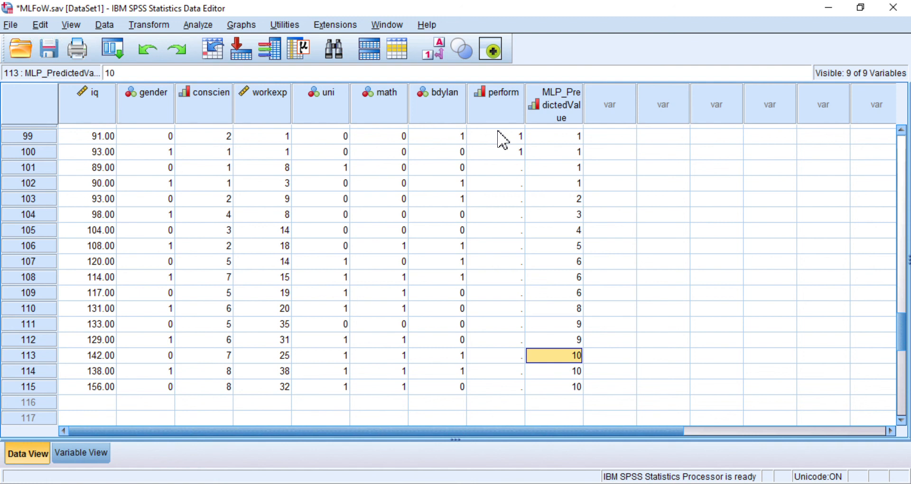
pyautogui.press('Down')
pyautogui.press('Down')
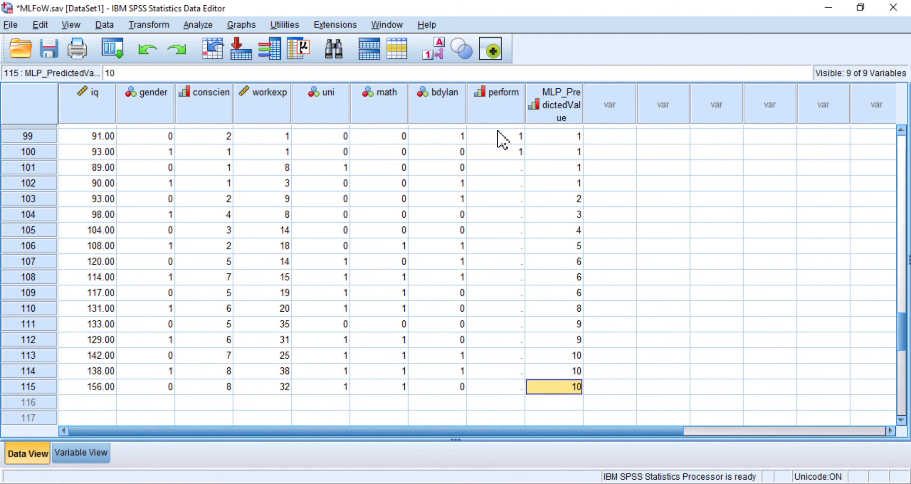
pyautogui.press('Up')
pyautogui.press('Up')
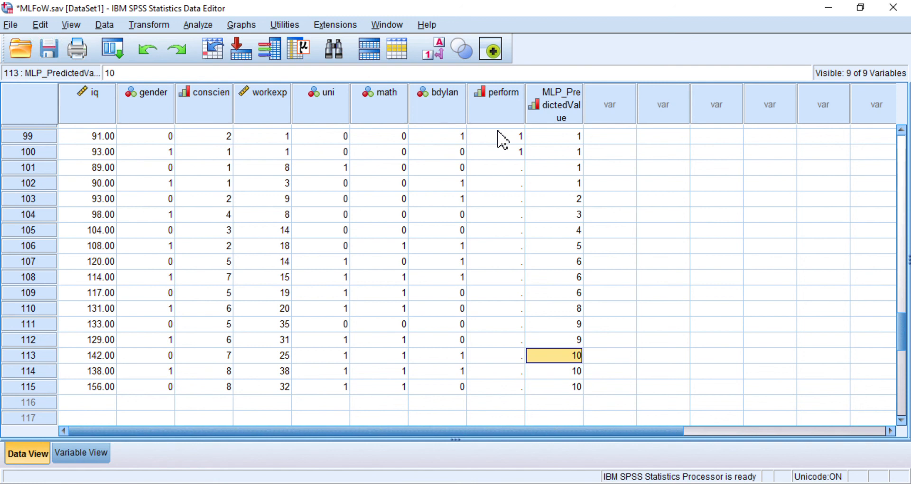